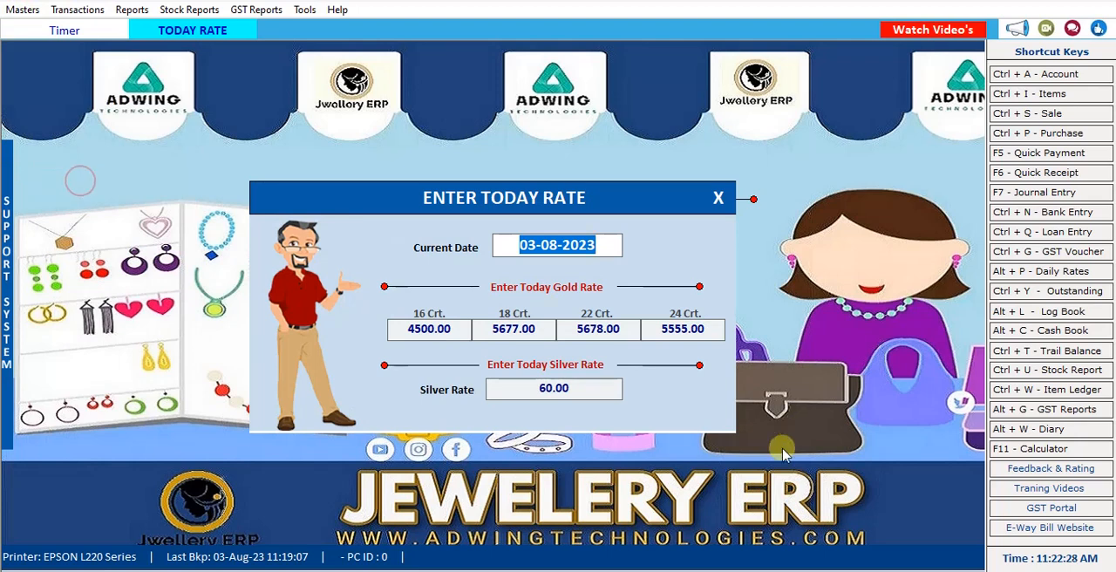
Set today's silver rate to 6000 and the 24 Crt. gold rate to 6555, and save the rates.
{"action": "left_click", "coordinate": [571, 392]}
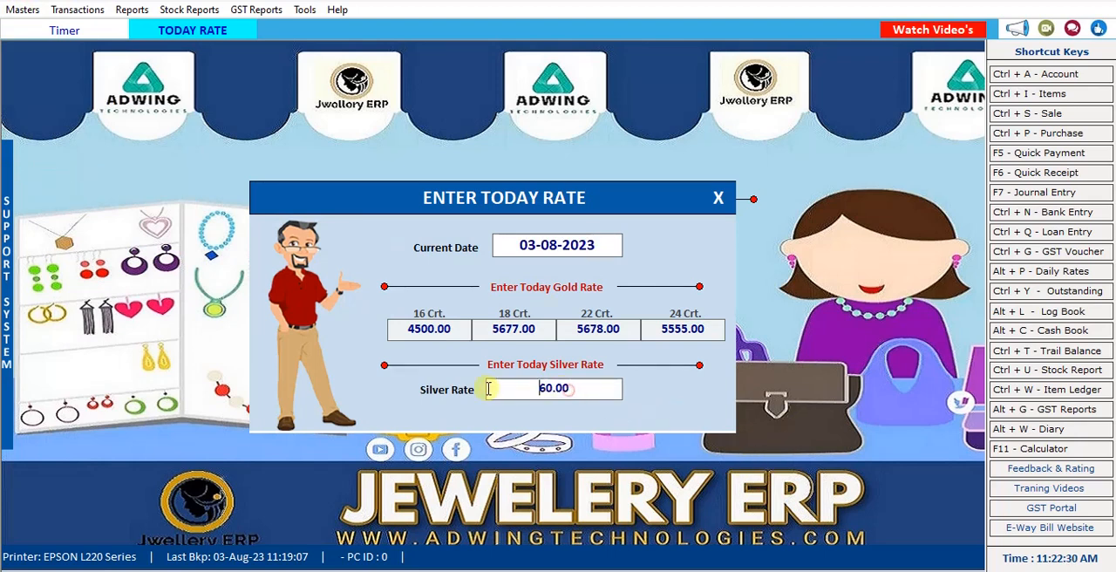
{"action": "left_click_drag", "start_coordinate": [514, 389], "coordinate": [631, 387]}
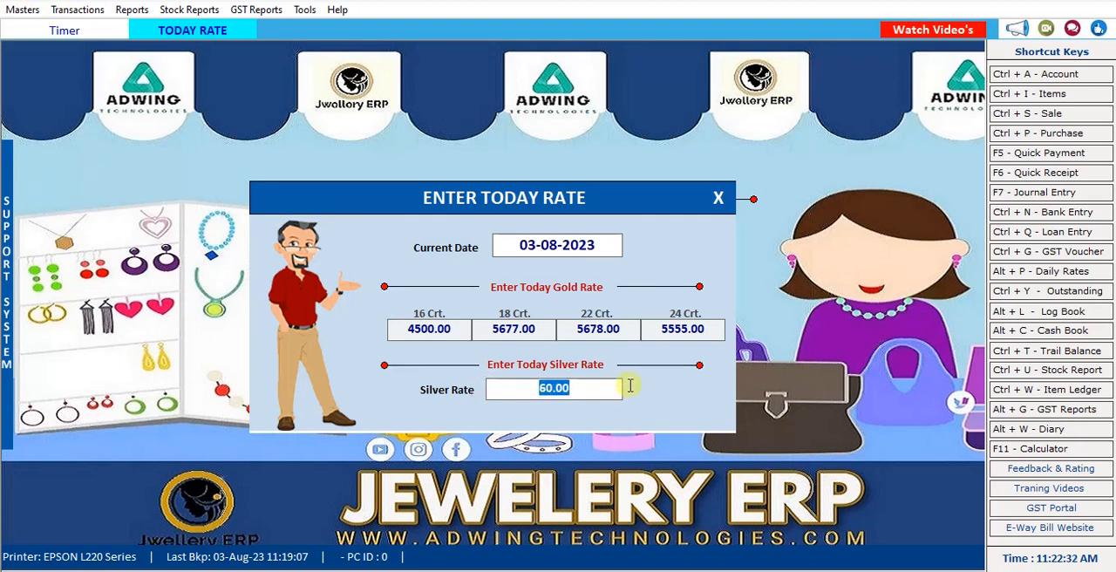
{"action": "type", "text": "6000"}
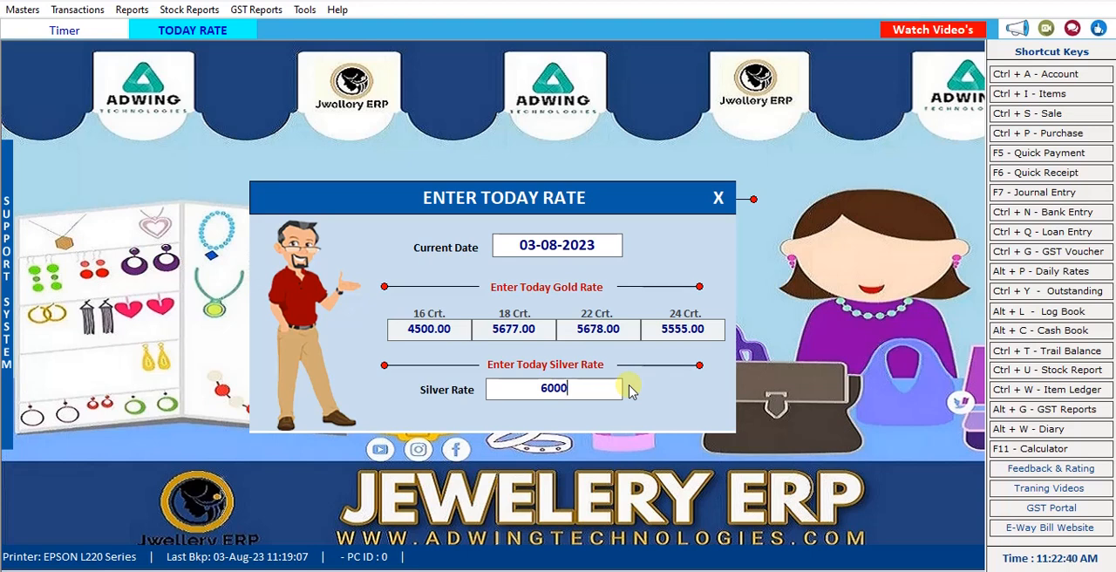
{"action": "left_click", "coordinate": [671, 328]}
{"action": "key", "text": "BackSpace"}
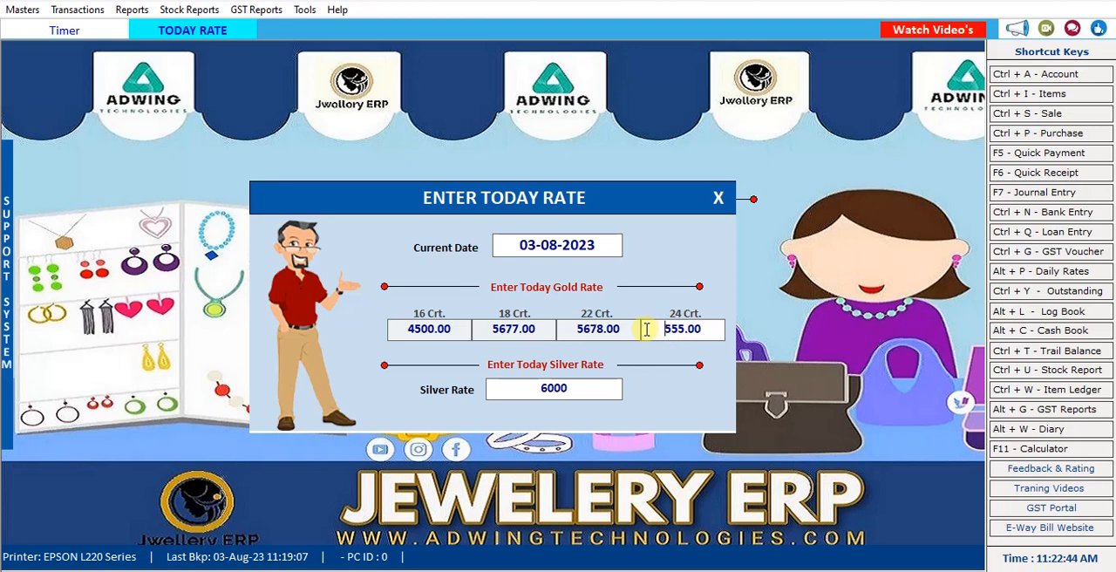
{"action": "type", "text": "6"}
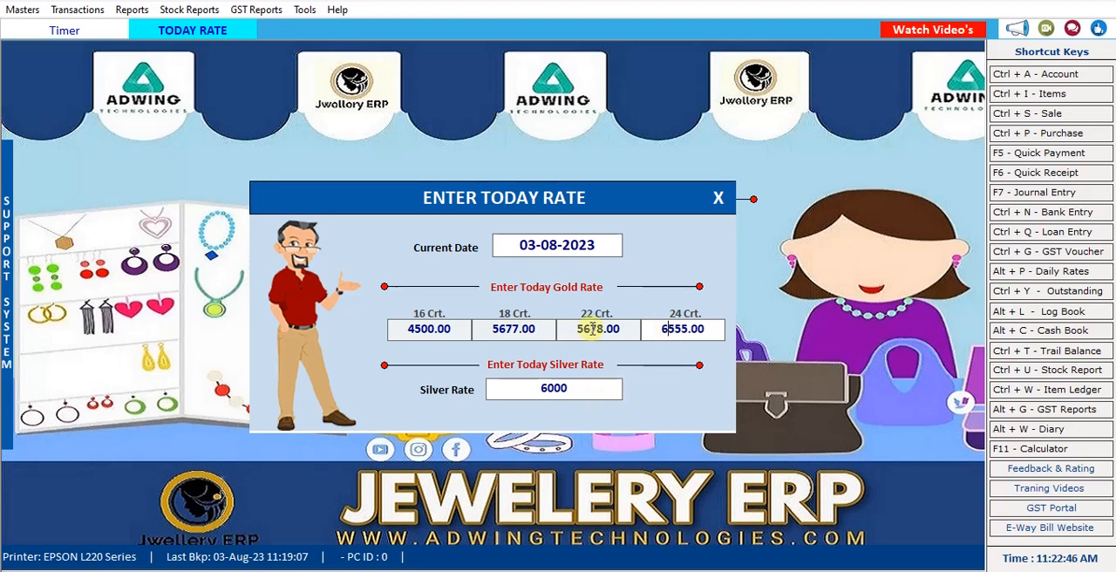
{"action": "left_click", "coordinate": [576, 392]}
{"action": "key", "text": "Return"}
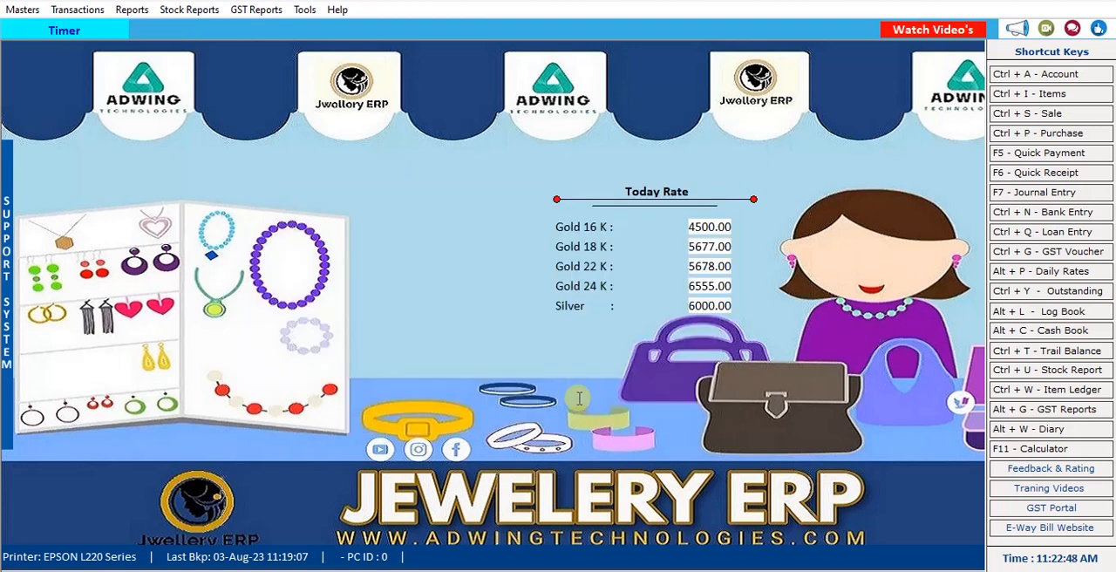
Start a new item named Ring 22 with prefix r in the GOLD item group, keeping the 03% GST tax slab.
{"action": "left_click", "coordinate": [23, 10]}
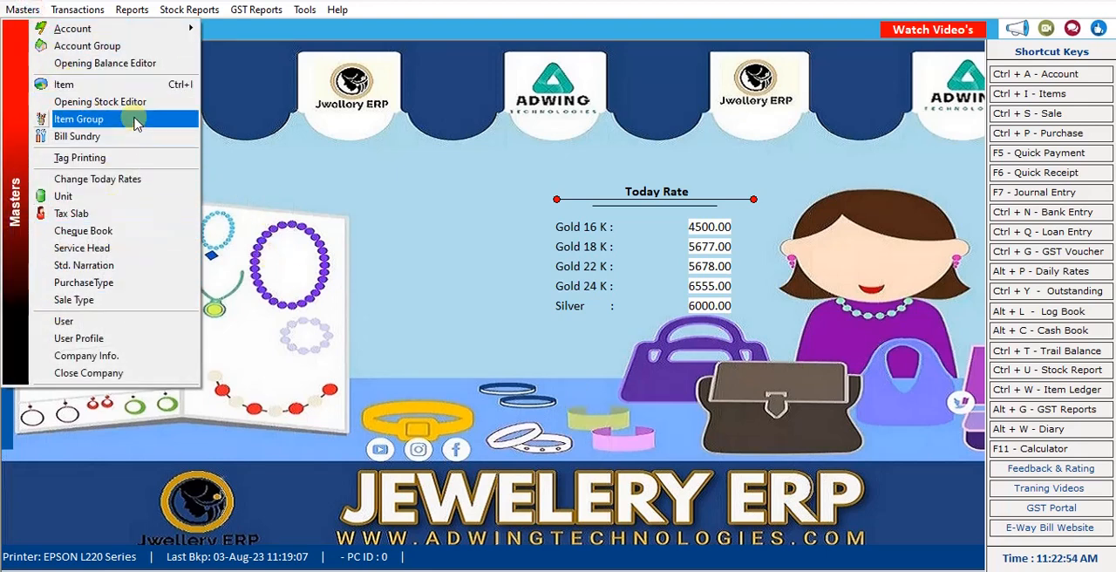
{"action": "left_click", "coordinate": [96, 84]}
{"action": "left_click", "coordinate": [381, 65]}
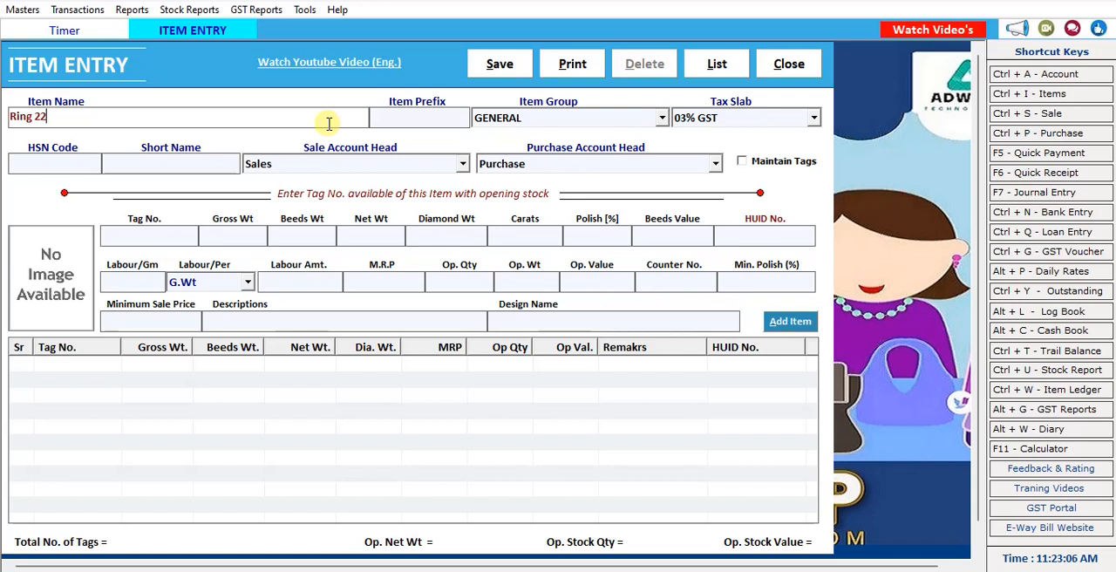
{"action": "key", "text": "Tab"}
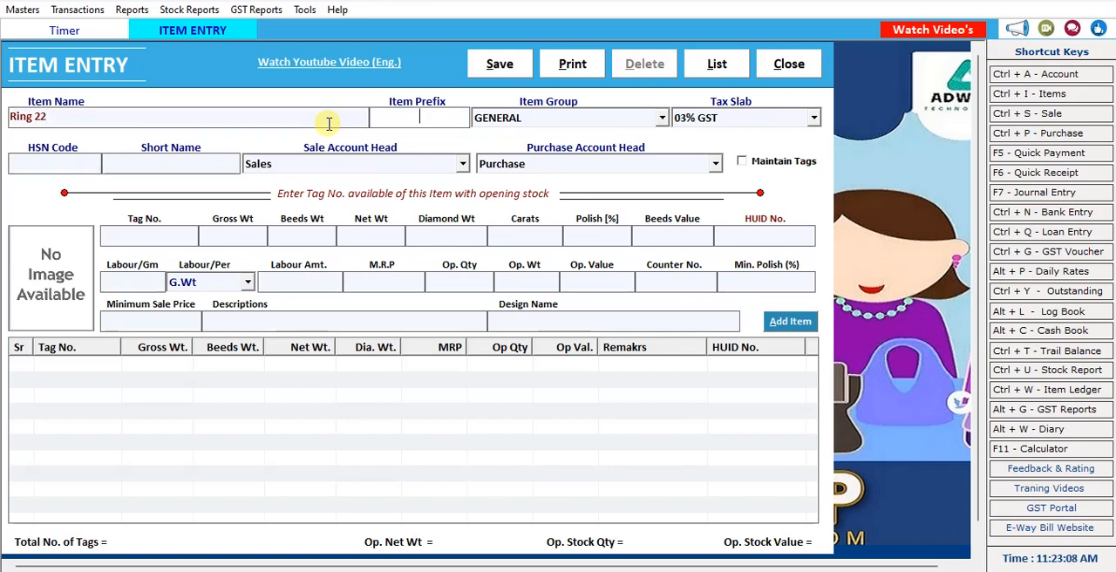
{"action": "key", "text": "Tab"}
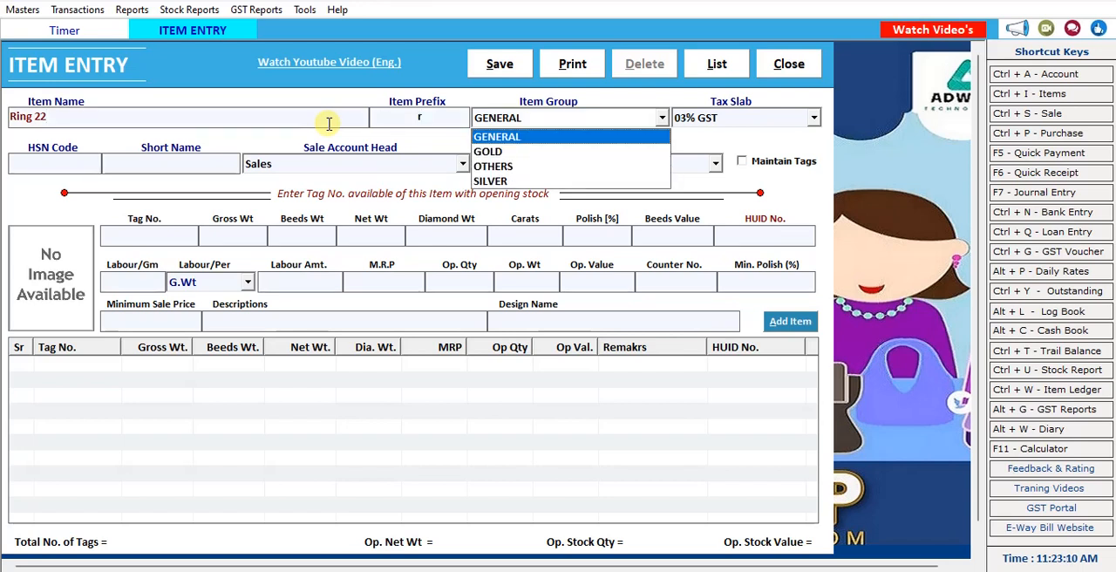
{"action": "key", "text": "Down"}
{"action": "key", "text": "Tab"}
Enter HSN code 45567, keep the Sales and Purchase account heads, and enable tag maintenance for the item.
{"action": "key", "text": "Tab"}
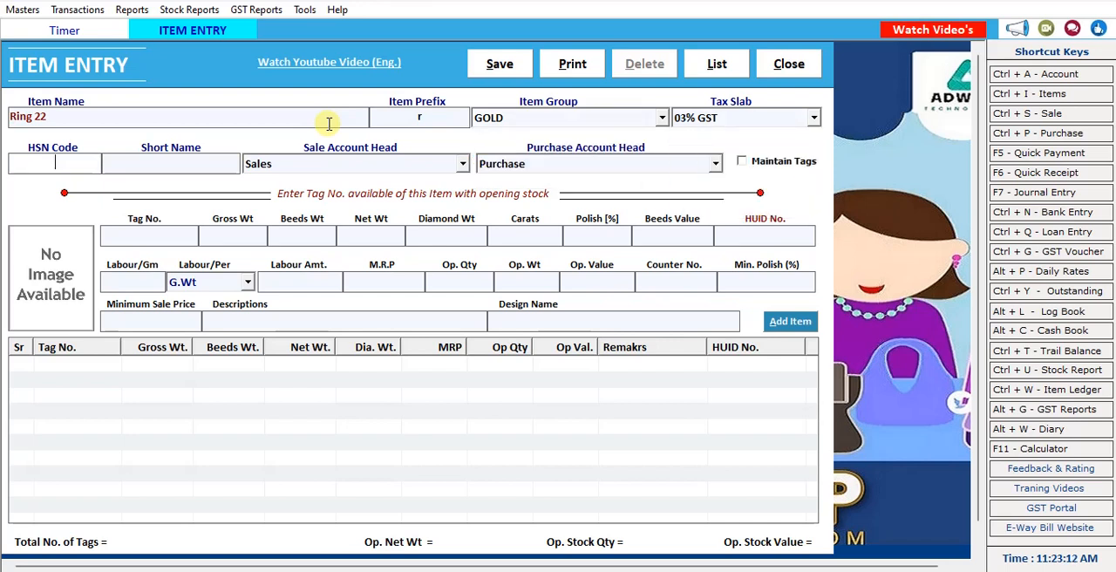
{"action": "type", "text": "45567"}
{"action": "key", "text": "Tab"}
{"action": "key", "text": "Tab"}
{"action": "key", "text": "Tab"}
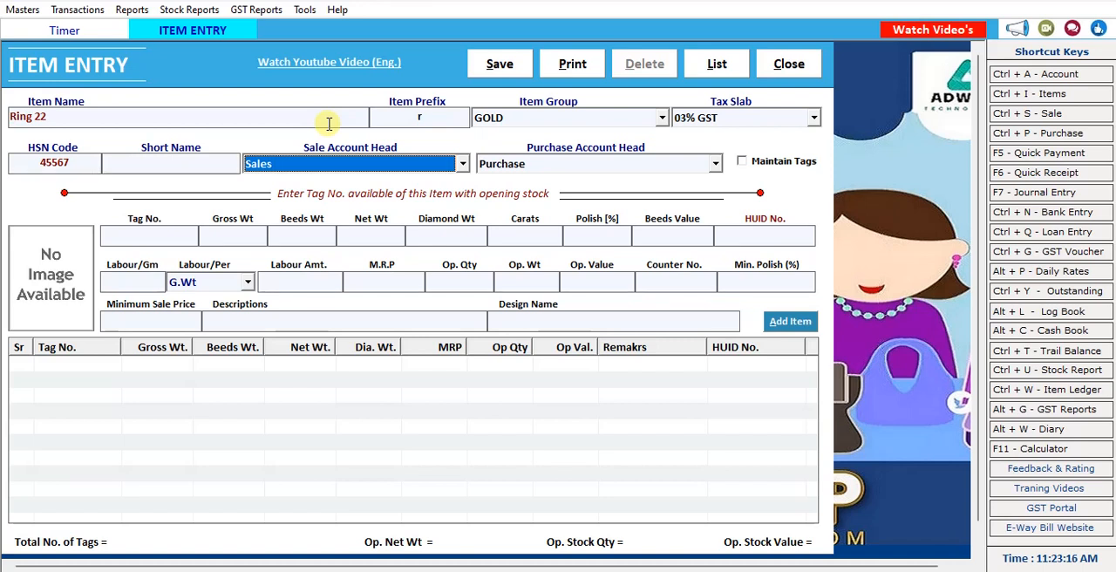
{"action": "key", "text": "Tab"}
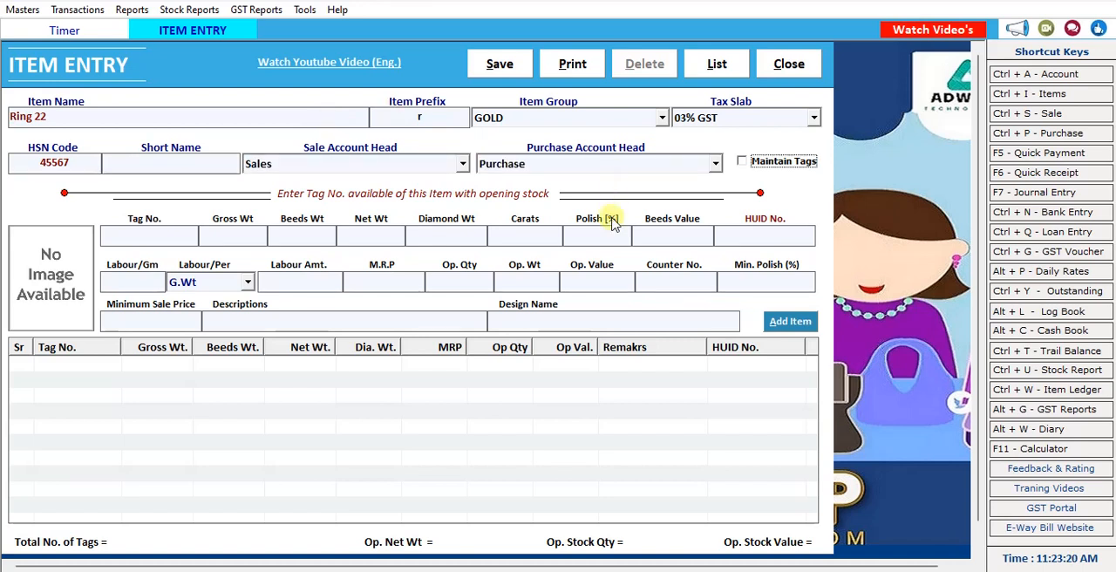
{"action": "left_click", "coordinate": [739, 164]}
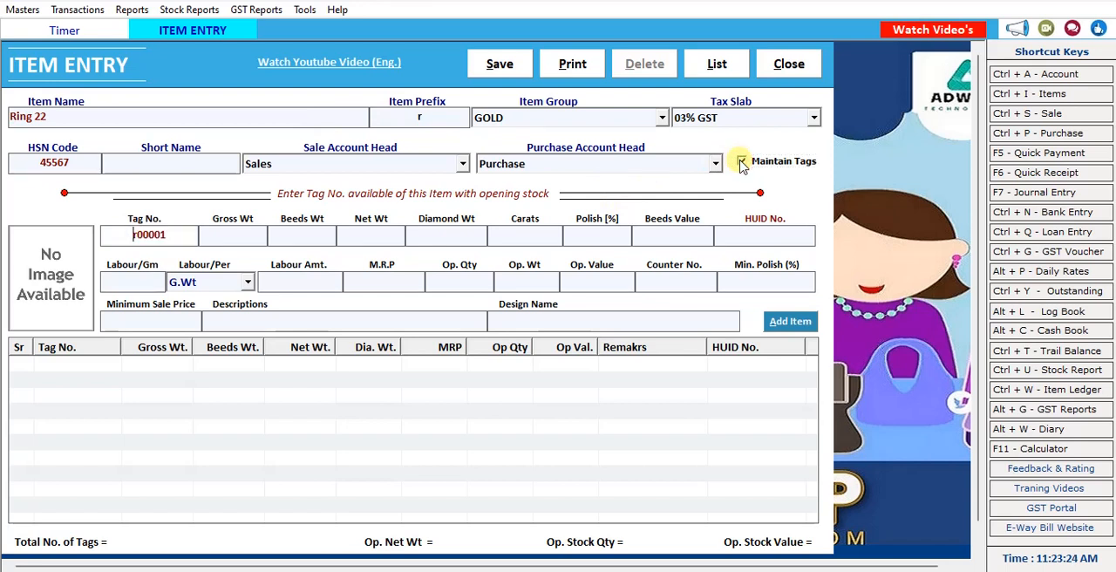
Enter a gross weight of 4.5 for tag r00001, leaving the beeds weight blank.
{"action": "key", "text": "Tab"}
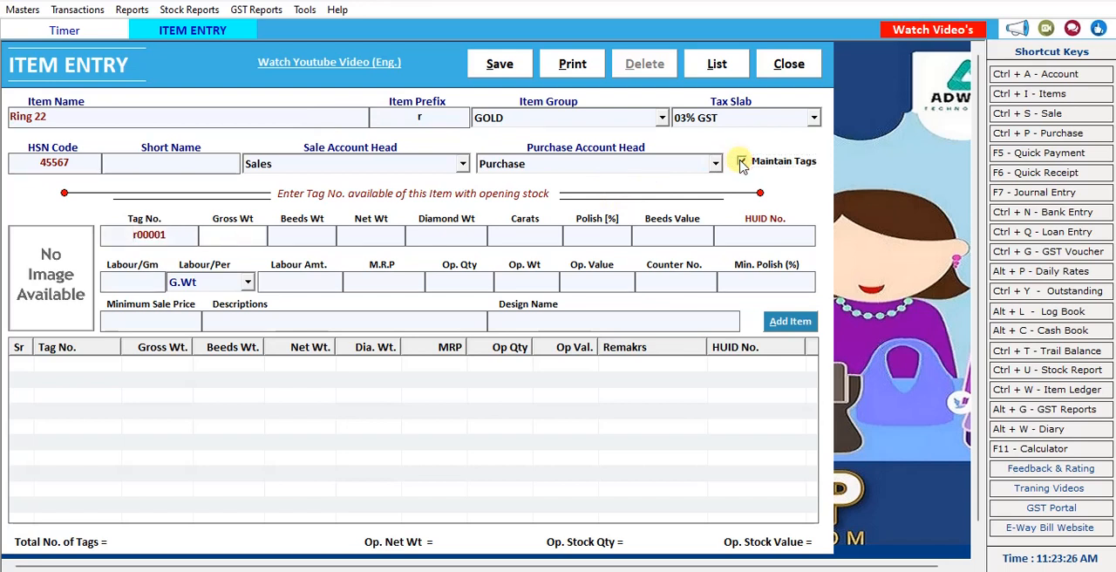
{"action": "type", "text": "4.5"}
{"action": "key", "text": "Tab"}
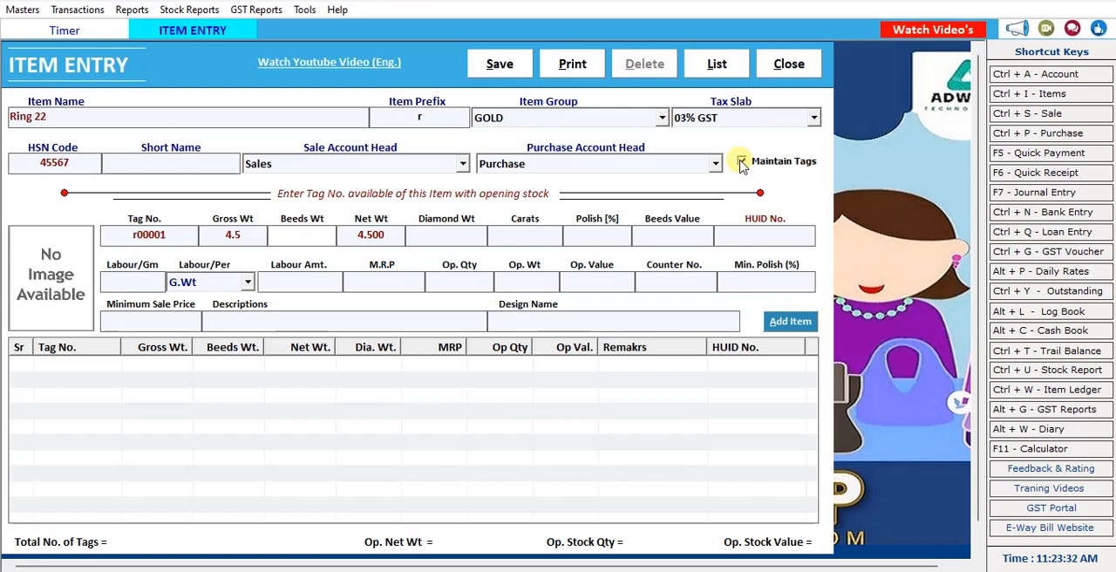
{"action": "key", "text": "Tab"}
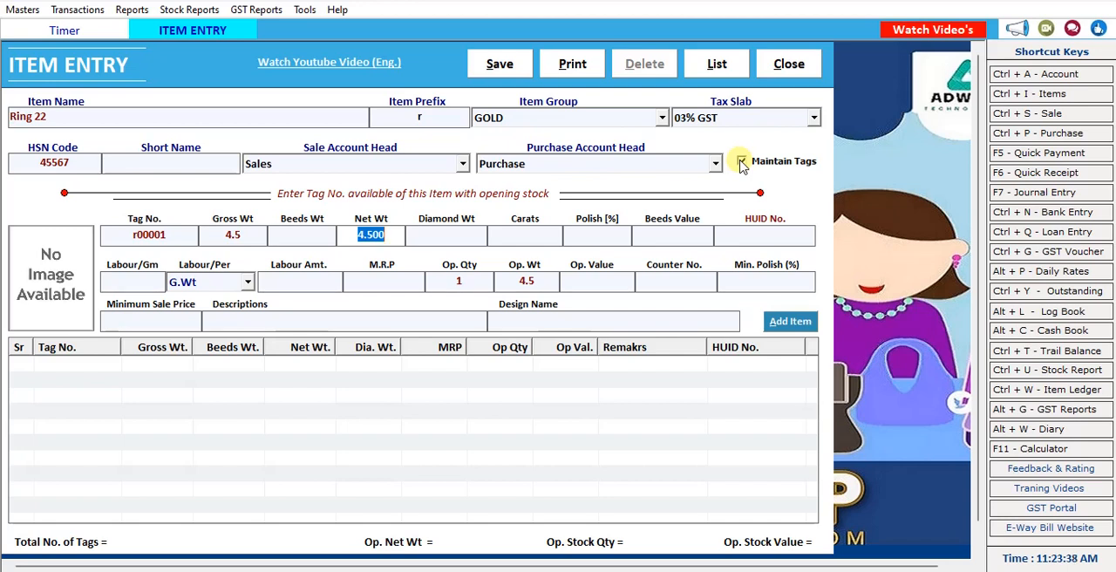
{"action": "left_click", "coordinate": [740, 161]}
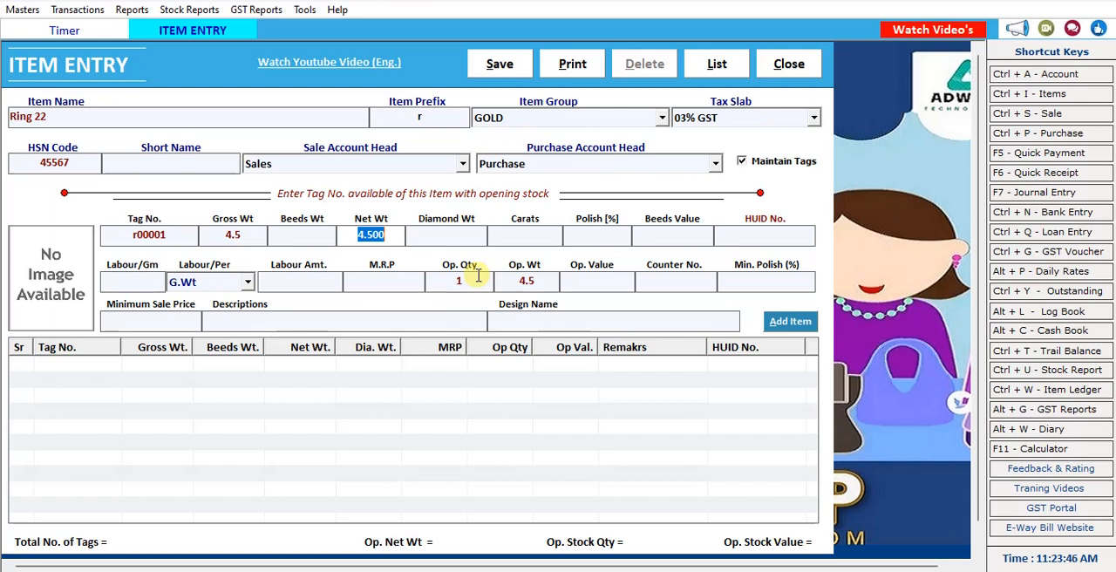
Set the tag's carats to 22 and its HUID number to 4567, leaving diamond weight, polish and beeds value blank.
{"action": "key", "text": "Tab"}
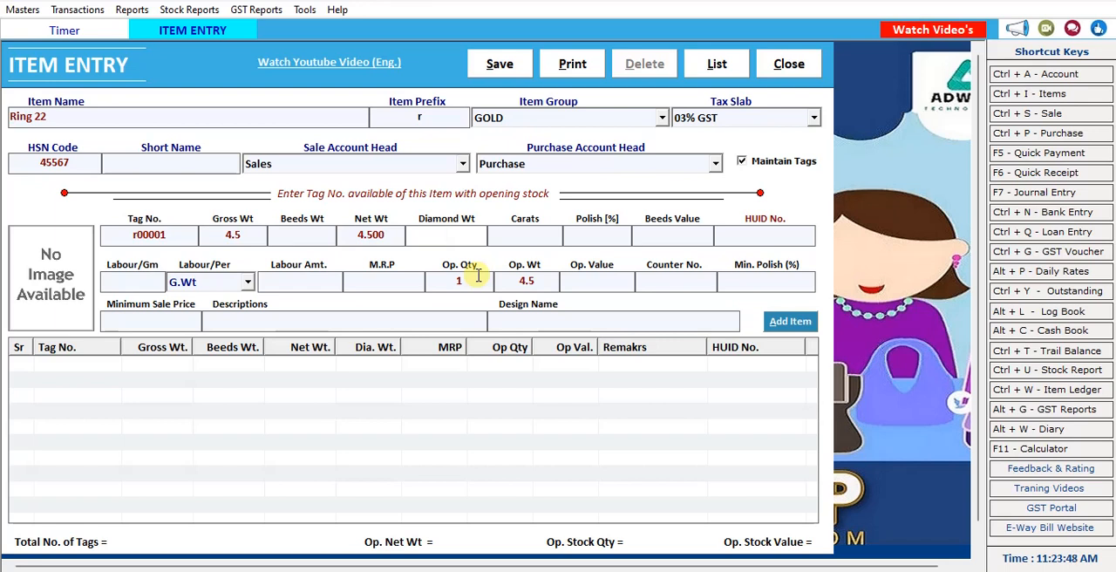
{"action": "key", "text": "Tab"}
{"action": "type", "text": "22"}
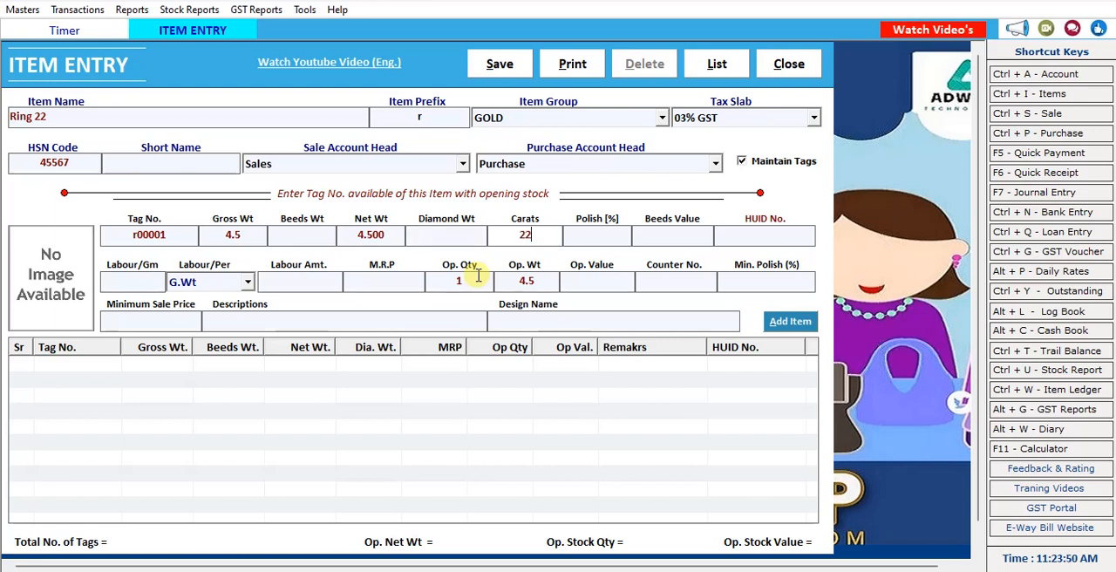
{"action": "key", "text": "Tab"}
{"action": "key", "text": "Tab"}
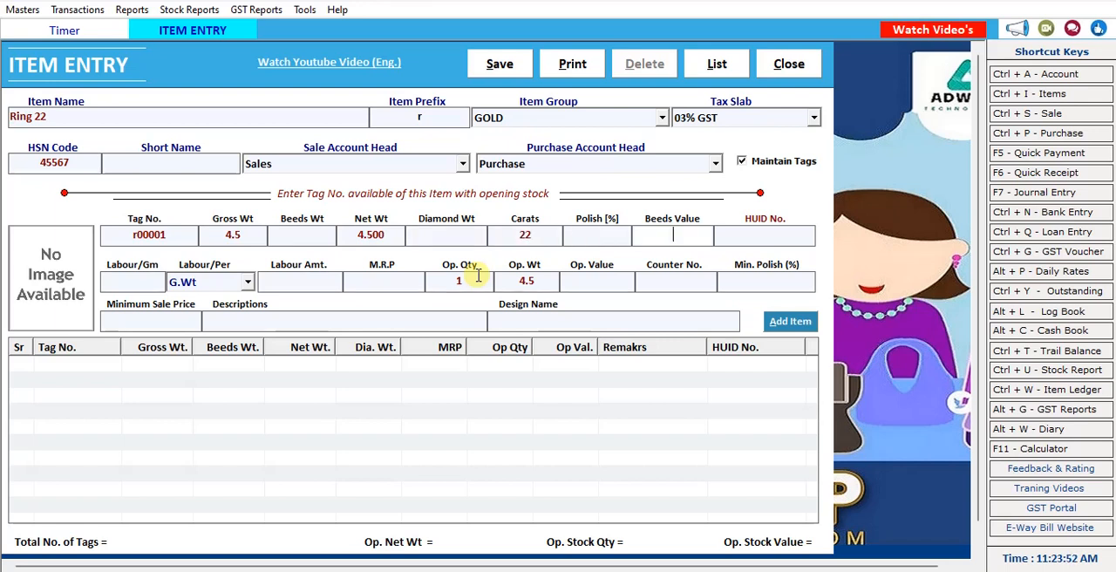
{"action": "key", "text": "Tab"}
{"action": "type", "text": "4567"}
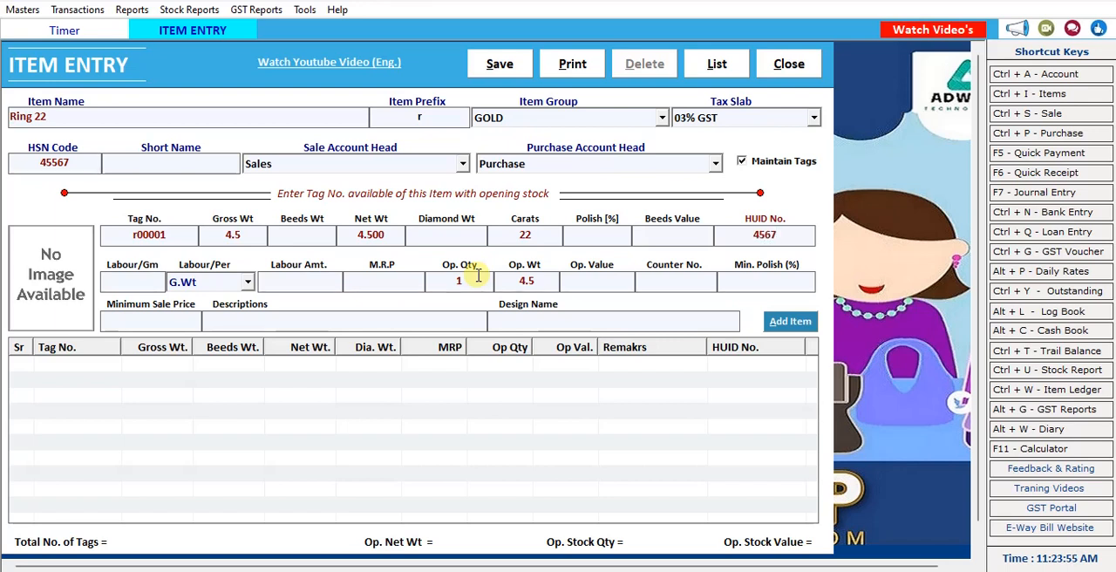
Set the tag's labour per gram to 500, calculated on N.Wt, leaving the labour amount blank.
{"action": "key", "text": "Tab"}
{"action": "type", "text": "500"}
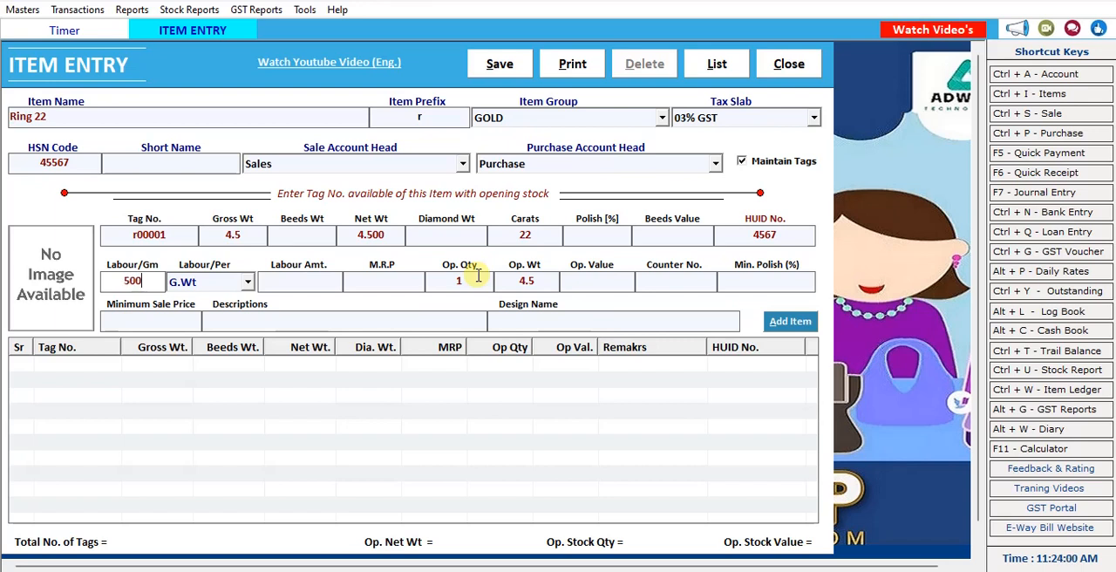
{"action": "key", "text": "Tab"}
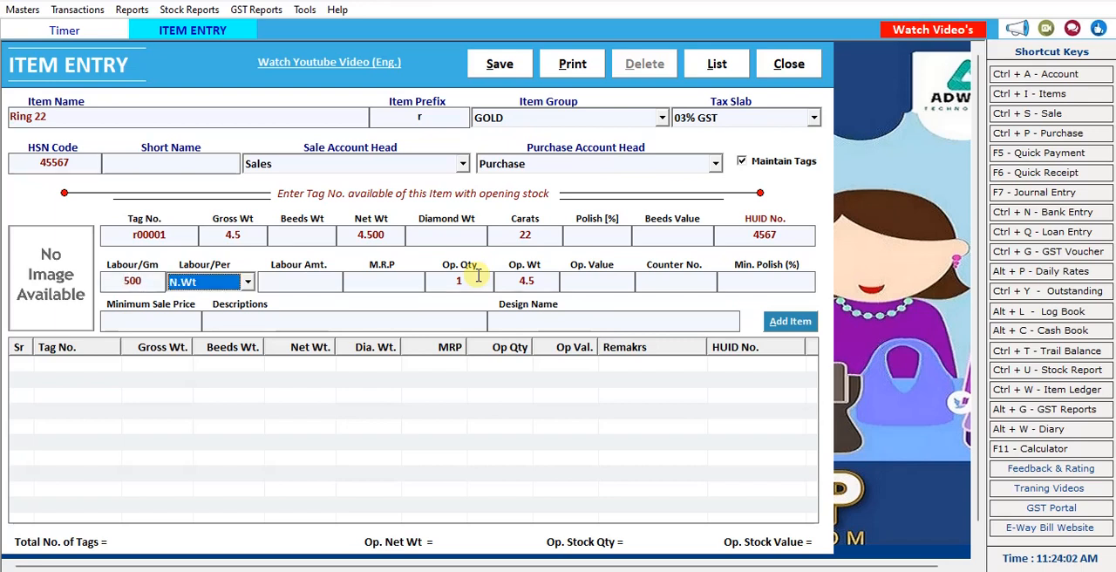
{"action": "key", "text": "Tab"}
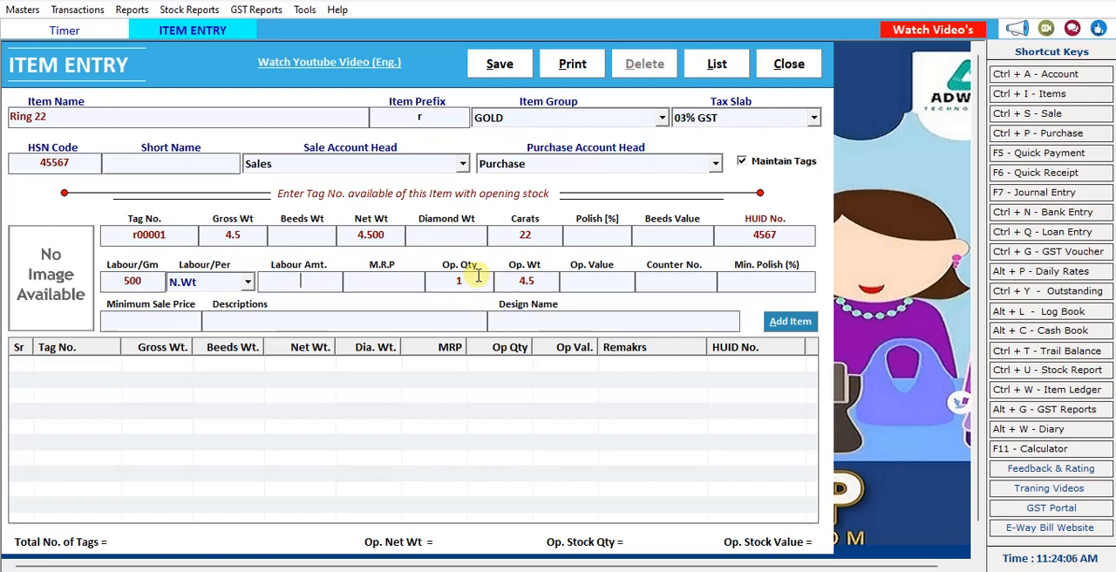
{"action": "key", "text": "Tab"}
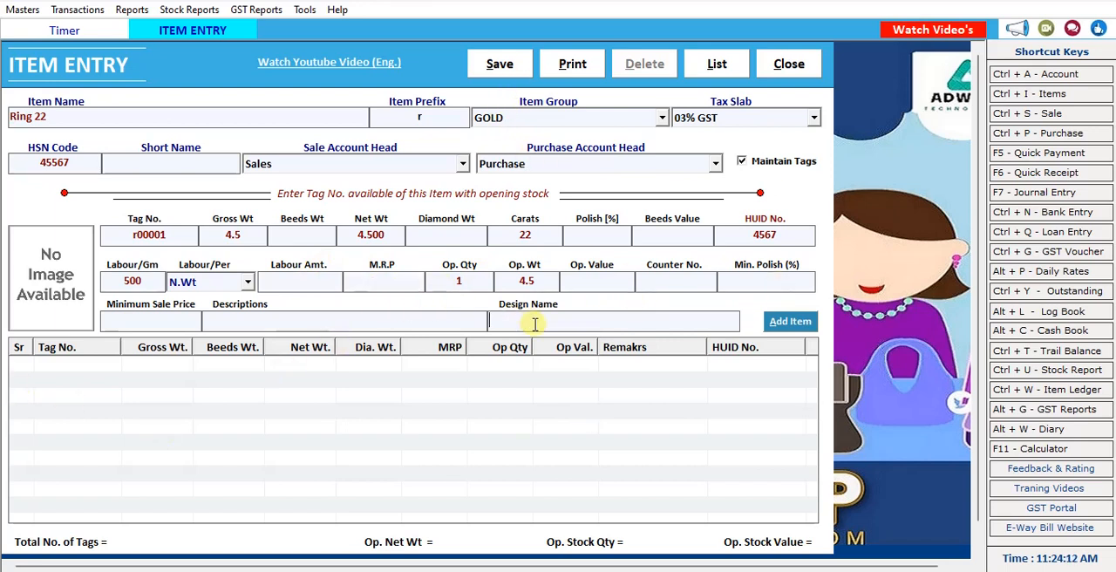
Enter counter number 2, the design name "ring fly" and a minimum sale price of 25551 for the tag.
{"action": "left_click", "coordinate": [675, 281]}
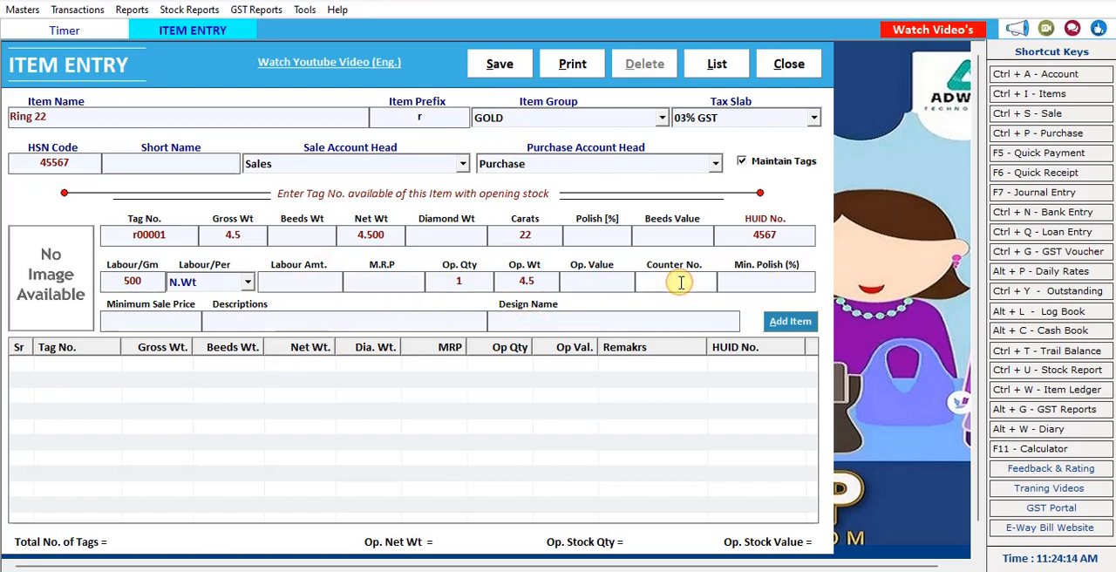
{"action": "type", "text": "2"}
{"action": "left_click", "coordinate": [573, 325]}
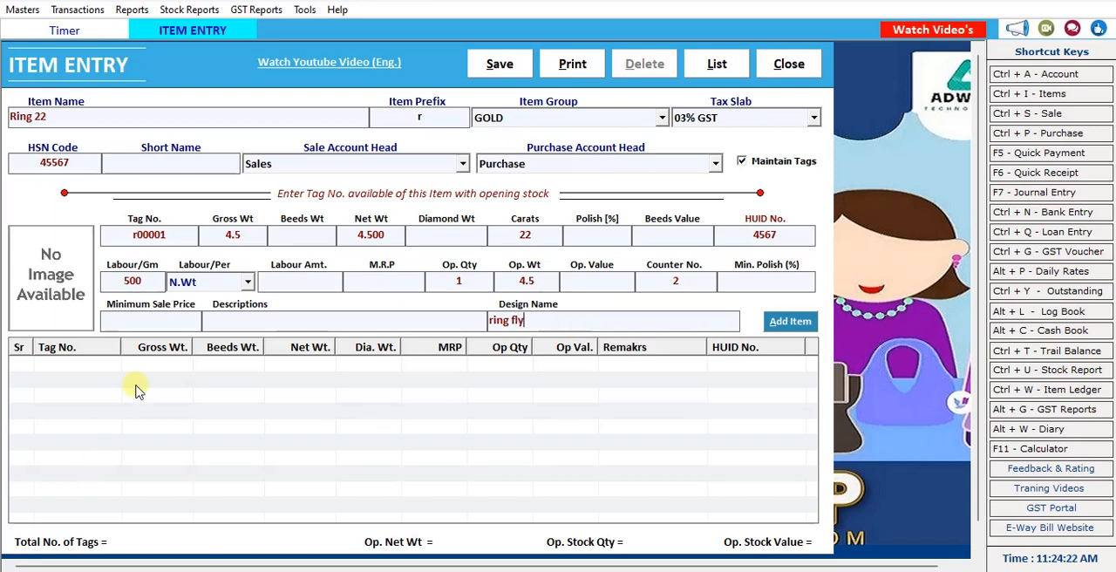
{"action": "left_click", "coordinate": [161, 325]}
Describe the tag as "Ring with Designed" and add it to the item's tag list.
{"action": "left_click", "coordinate": [235, 322]}
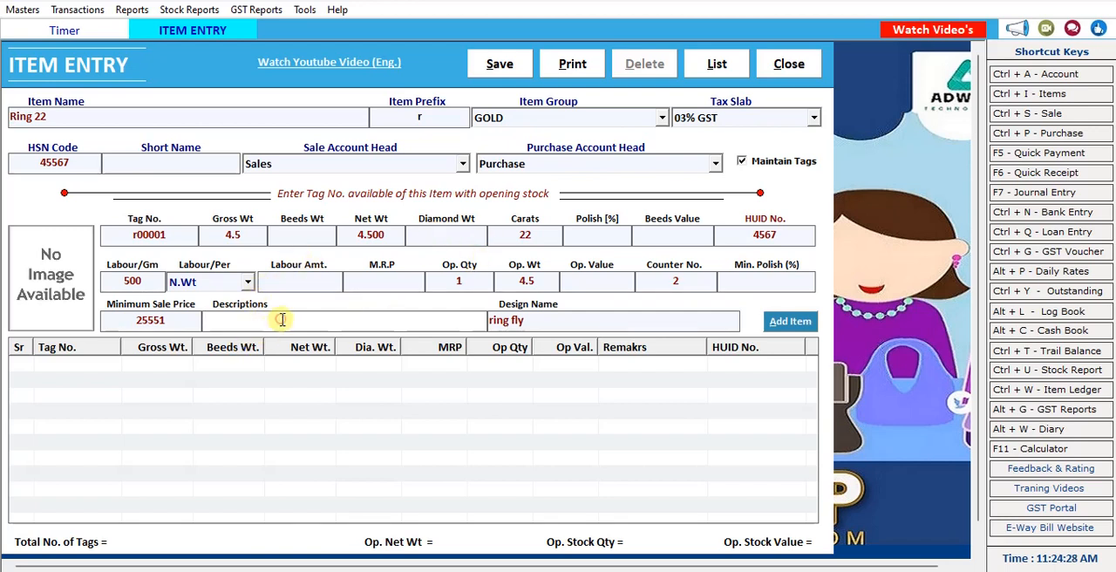
{"action": "type", "text": "Ring with Designed"}
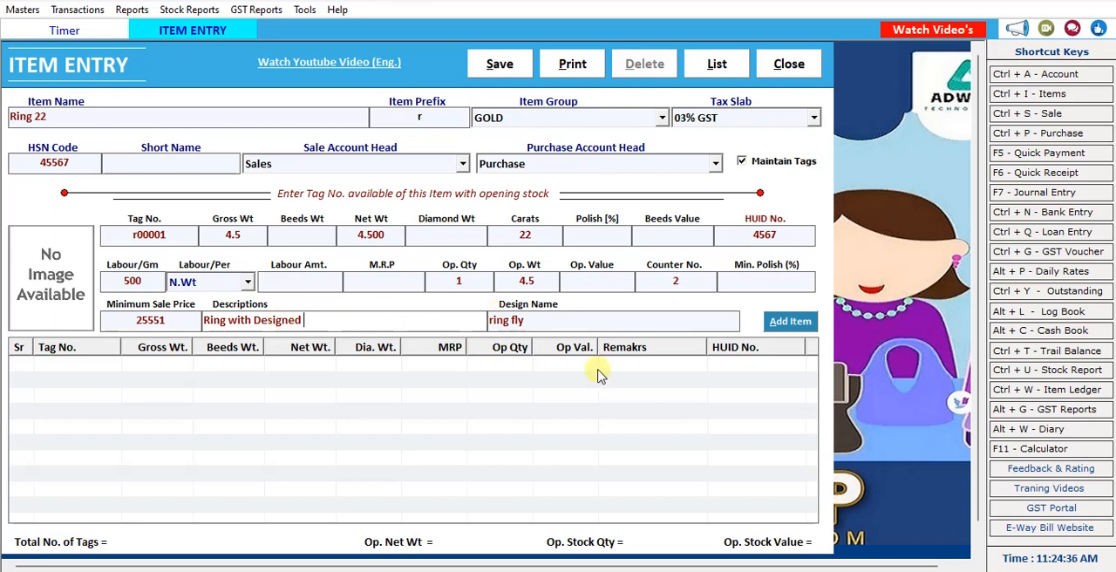
{"action": "left_click", "coordinate": [789, 322]}
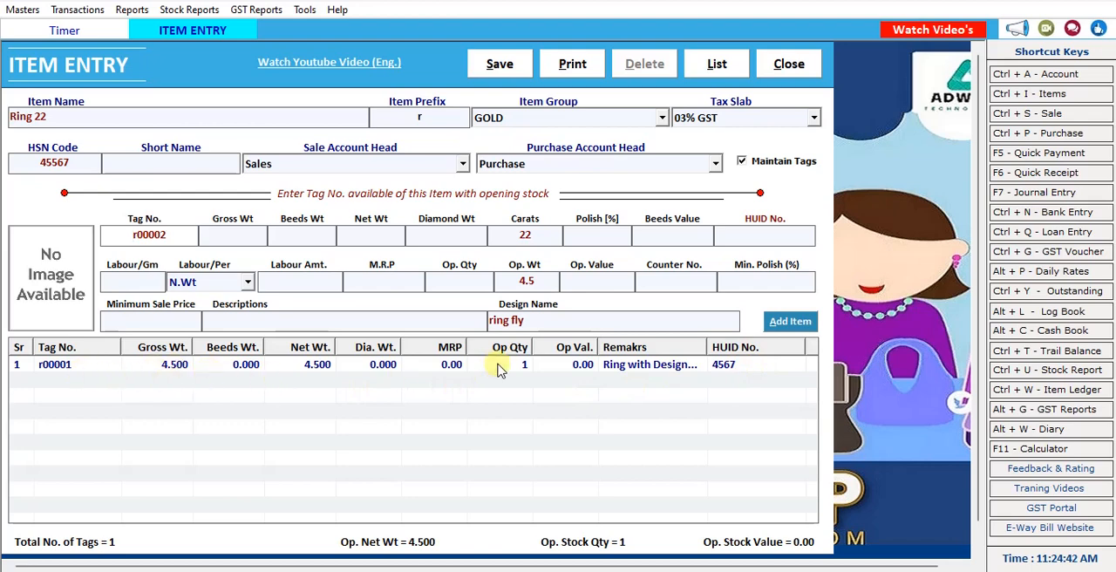
{"action": "left_click", "coordinate": [70, 280]}
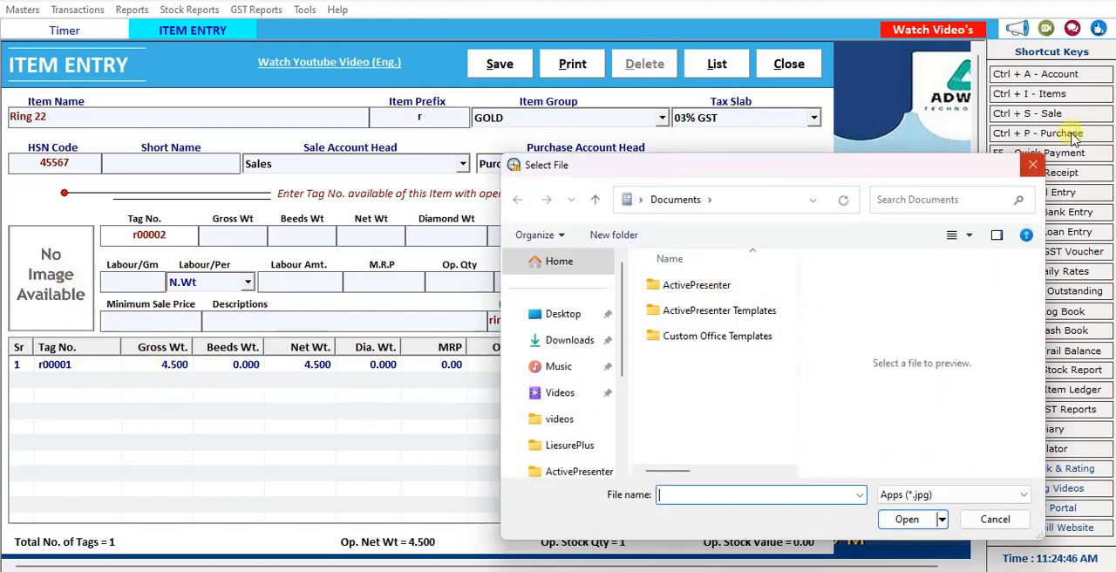
{"action": "left_click", "coordinate": [1033, 164]}
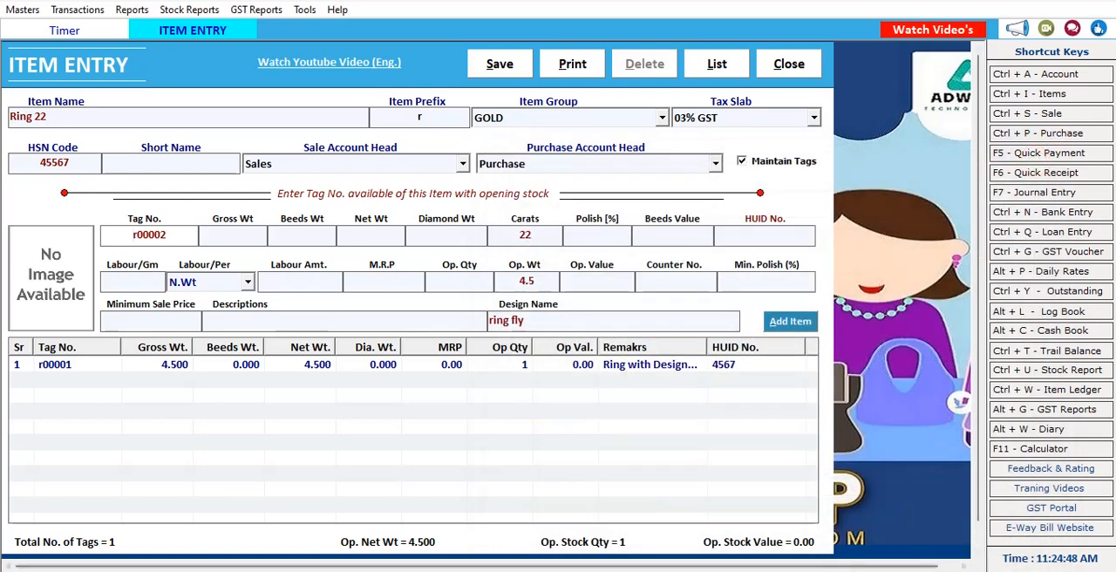
{"action": "left_click", "coordinate": [834, 570]}
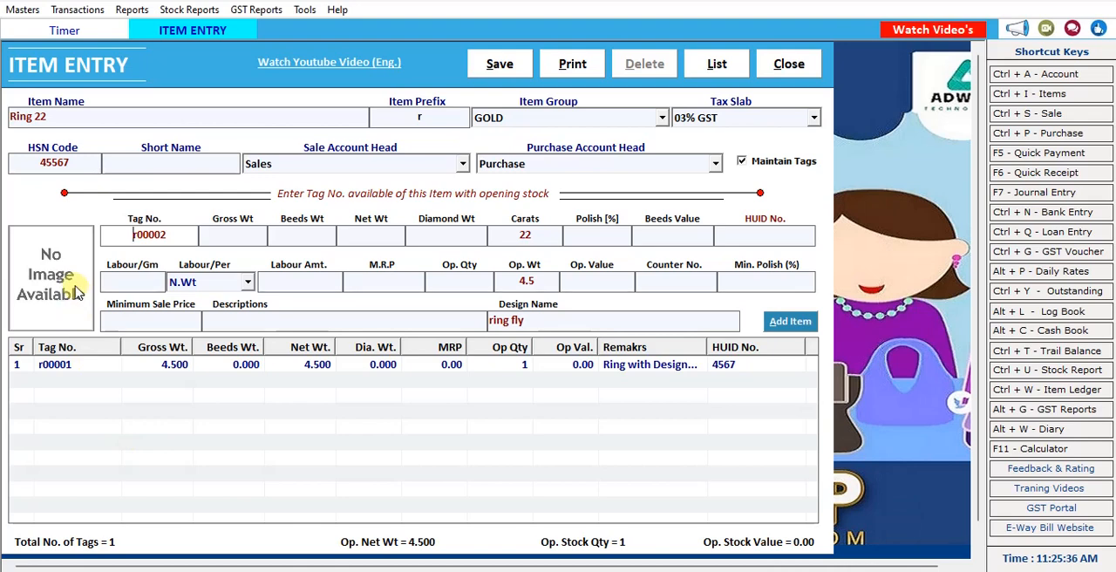
Attach the "ring" picture from the Desktop folder as the tag's image and save the item.
{"action": "left_click", "coordinate": [61, 283]}
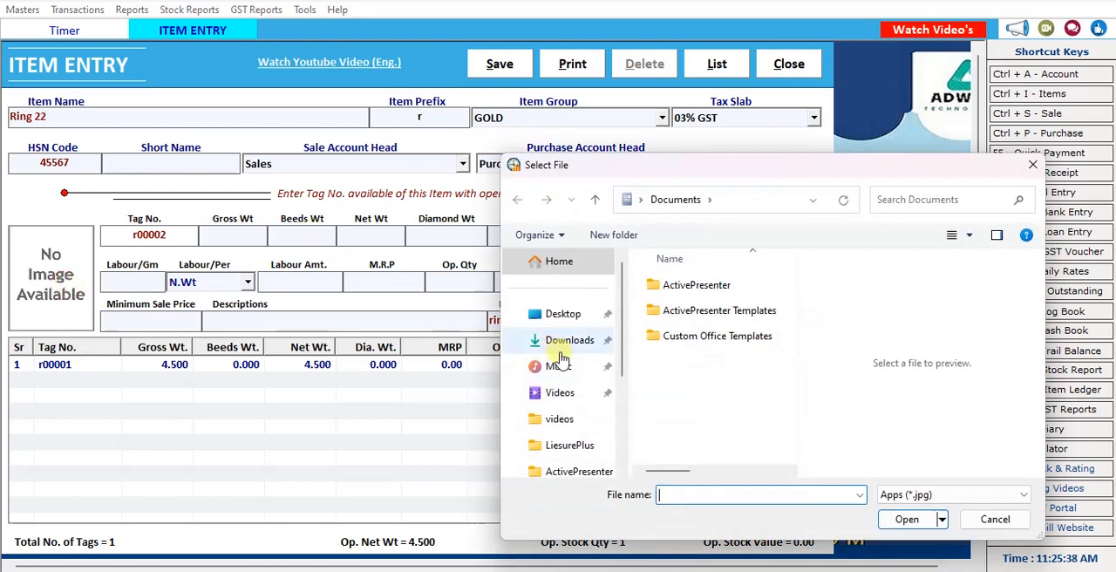
{"action": "left_click", "coordinate": [562, 314]}
{"action": "scroll", "coordinate": [721, 395], "scroll_direction": "down", "scroll_amount": 2}
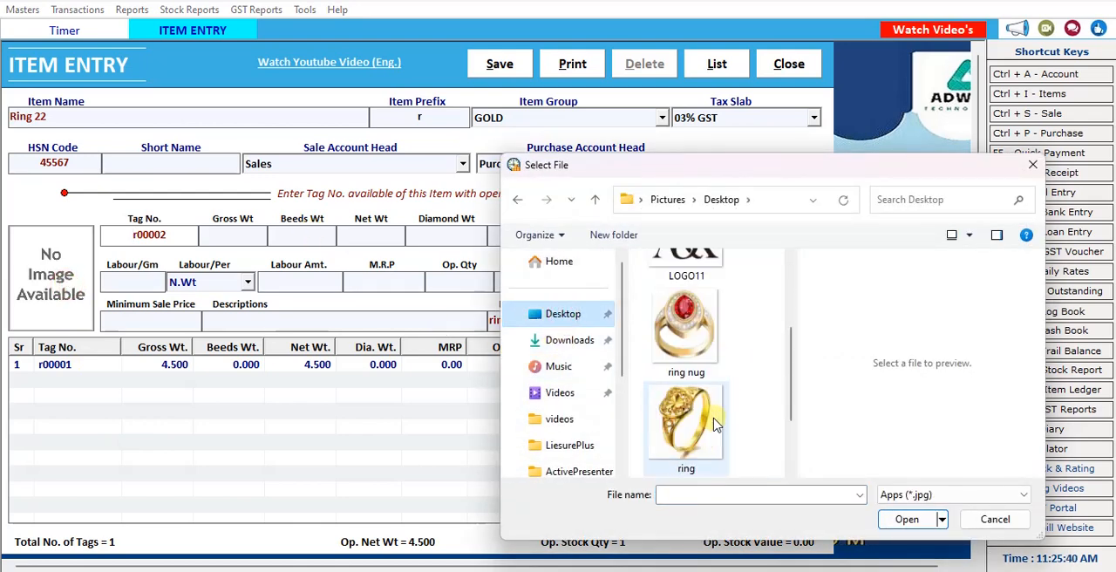
{"action": "left_click", "coordinate": [682, 401]}
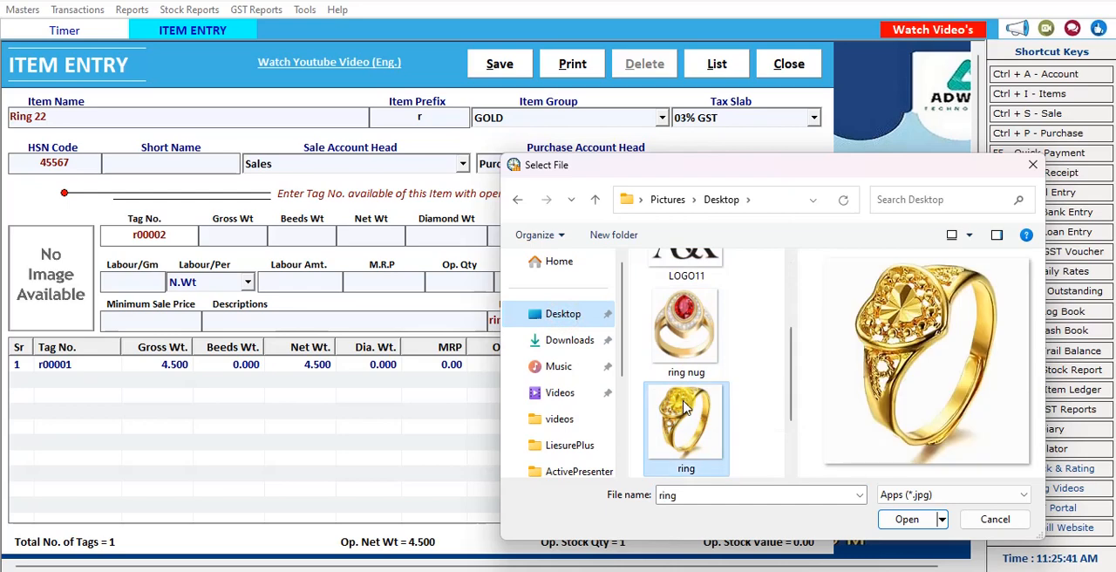
{"action": "left_click", "coordinate": [907, 518]}
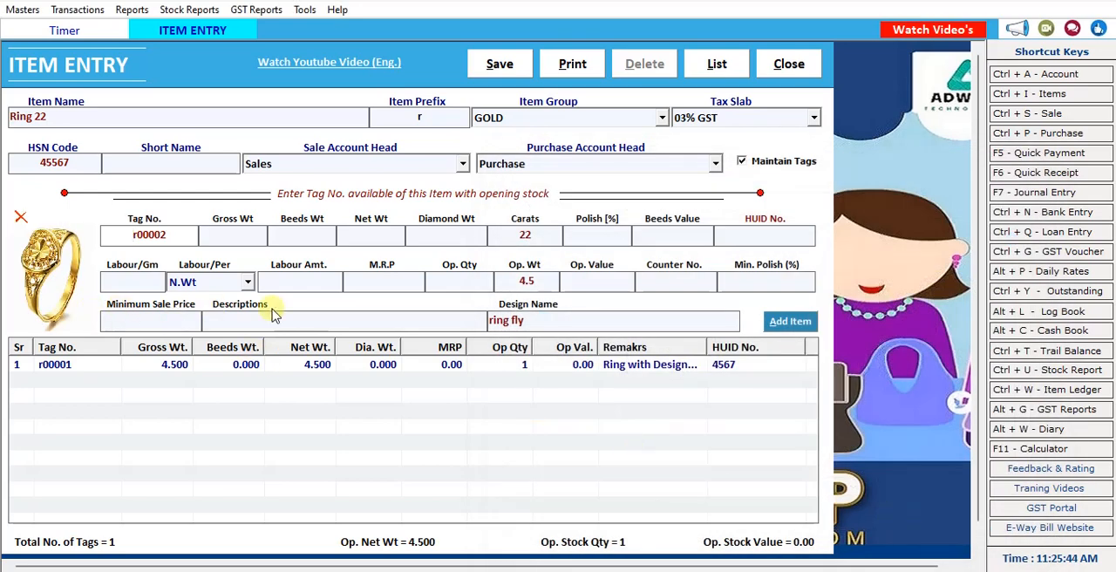
{"action": "left_click", "coordinate": [511, 69]}
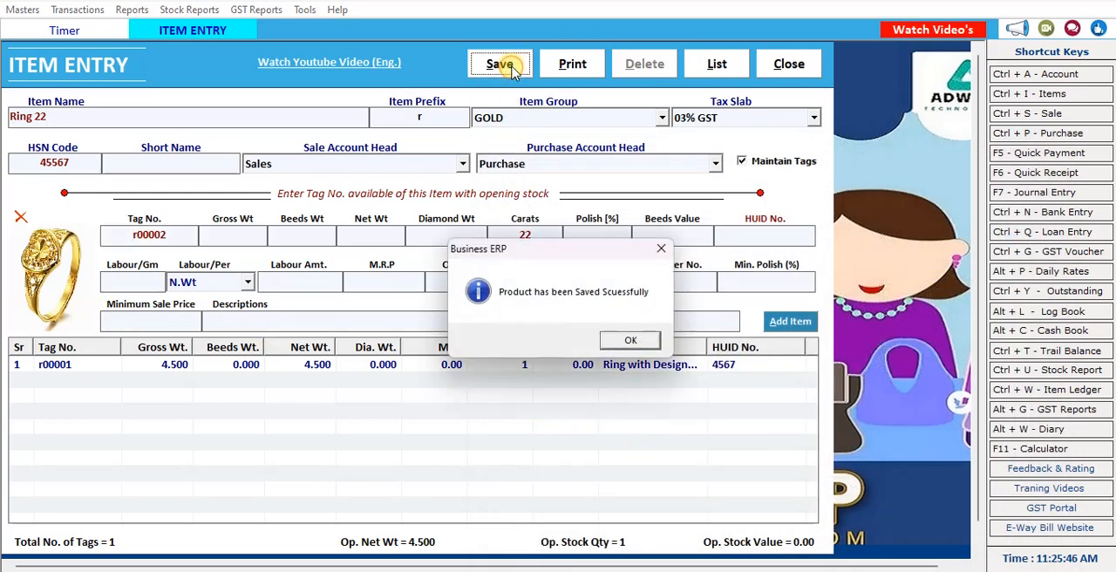
{"action": "left_click", "coordinate": [637, 341]}
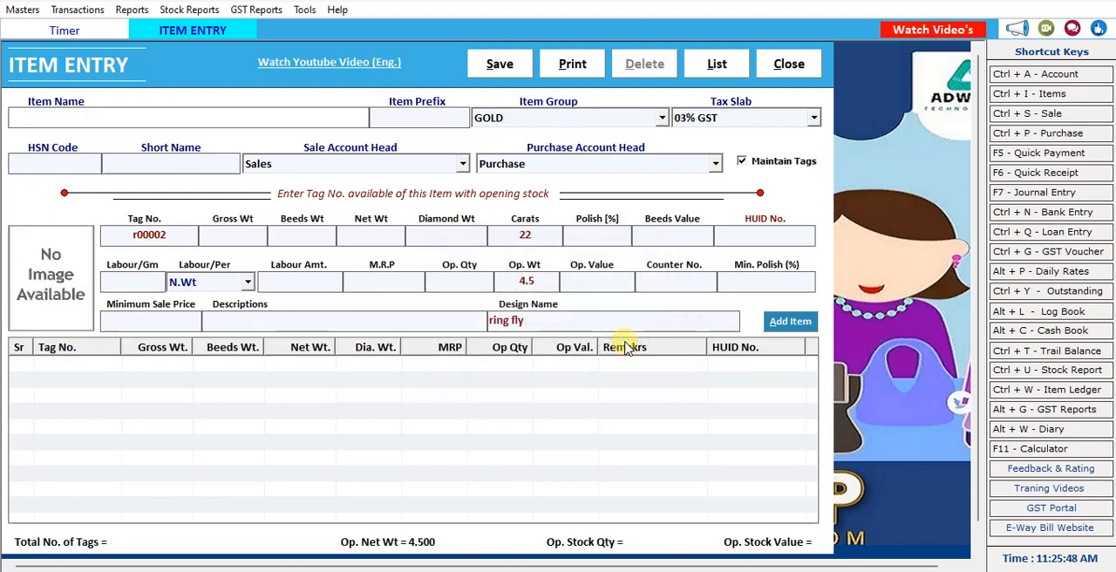
Open tag printing from the item list and load the tags as per opening stock, ordered by ItemName.
{"action": "left_click", "coordinate": [717, 64]}
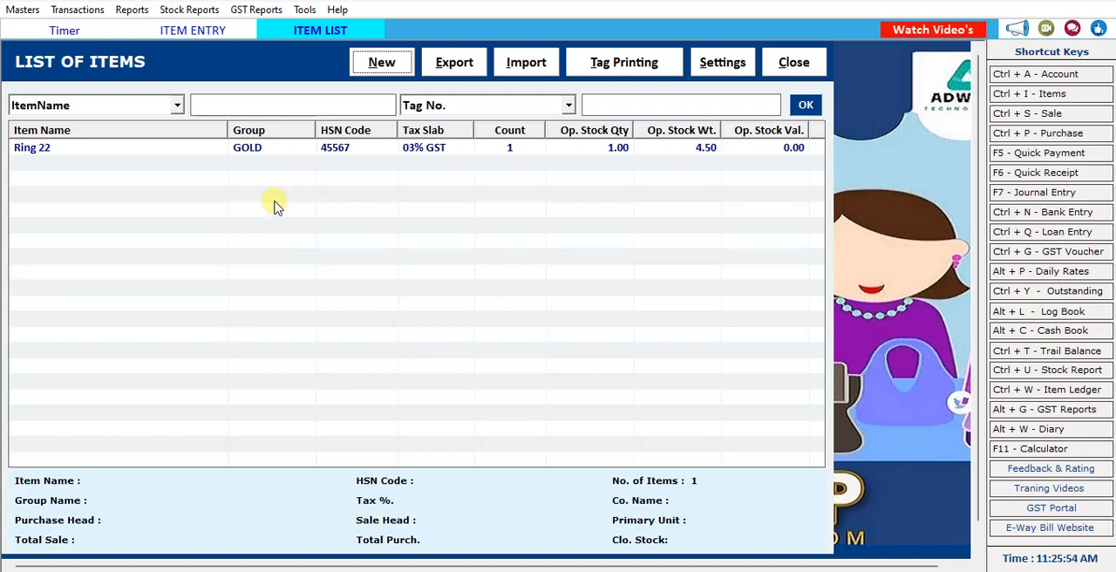
{"action": "left_click", "coordinate": [635, 68]}
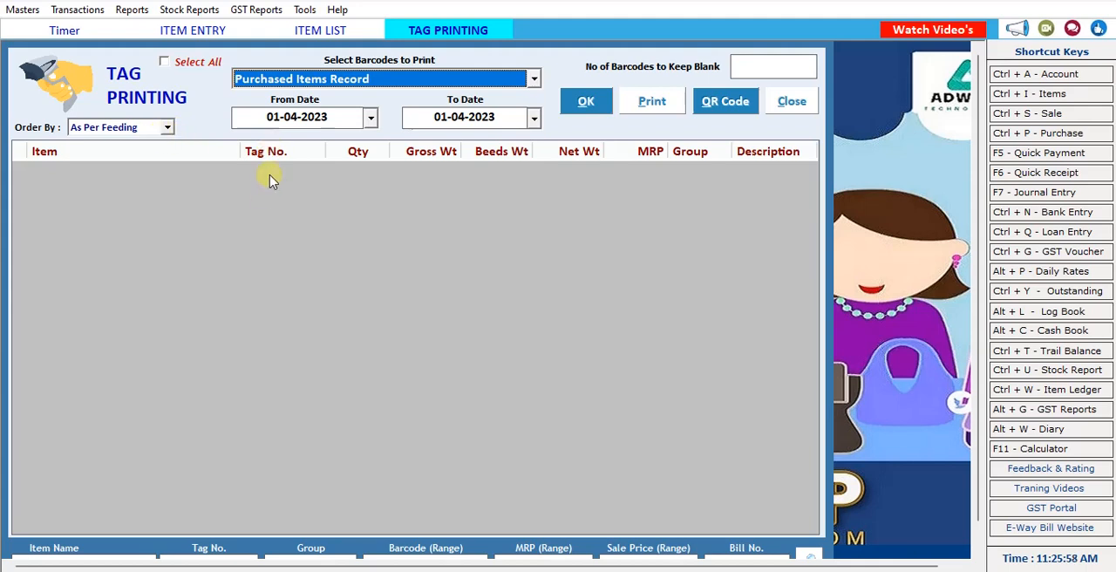
{"action": "left_click", "coordinate": [512, 77]}
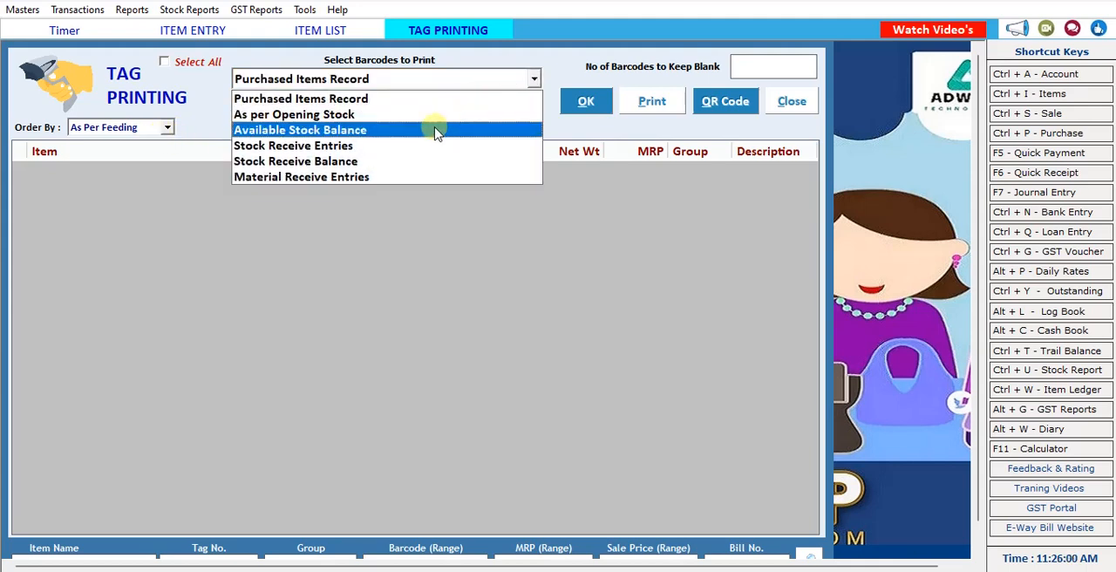
{"action": "left_click", "coordinate": [441, 122]}
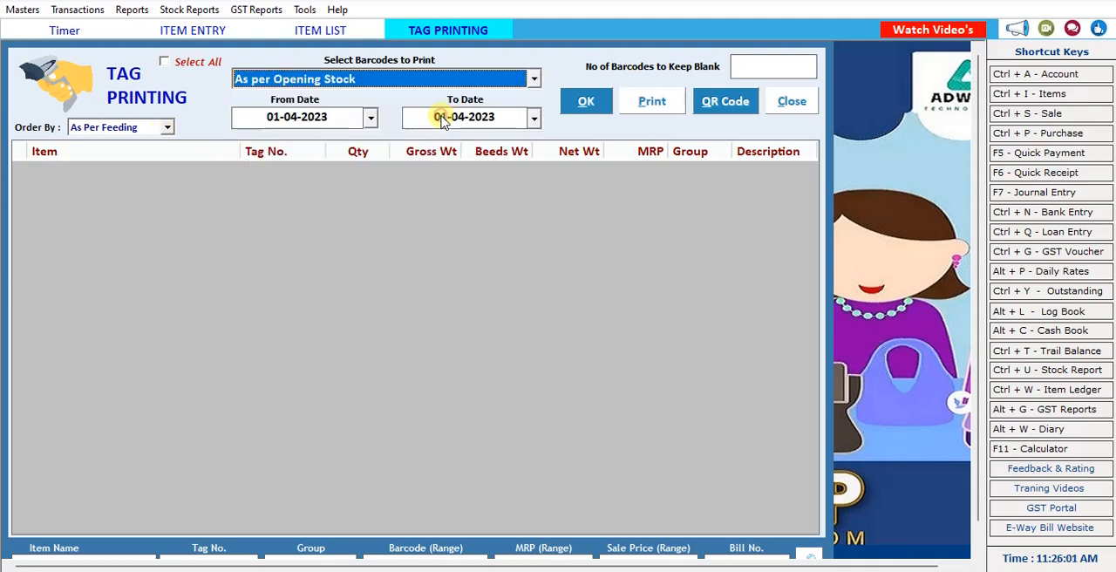
{"action": "left_click", "coordinate": [581, 103]}
{"action": "left_click", "coordinate": [148, 128]}
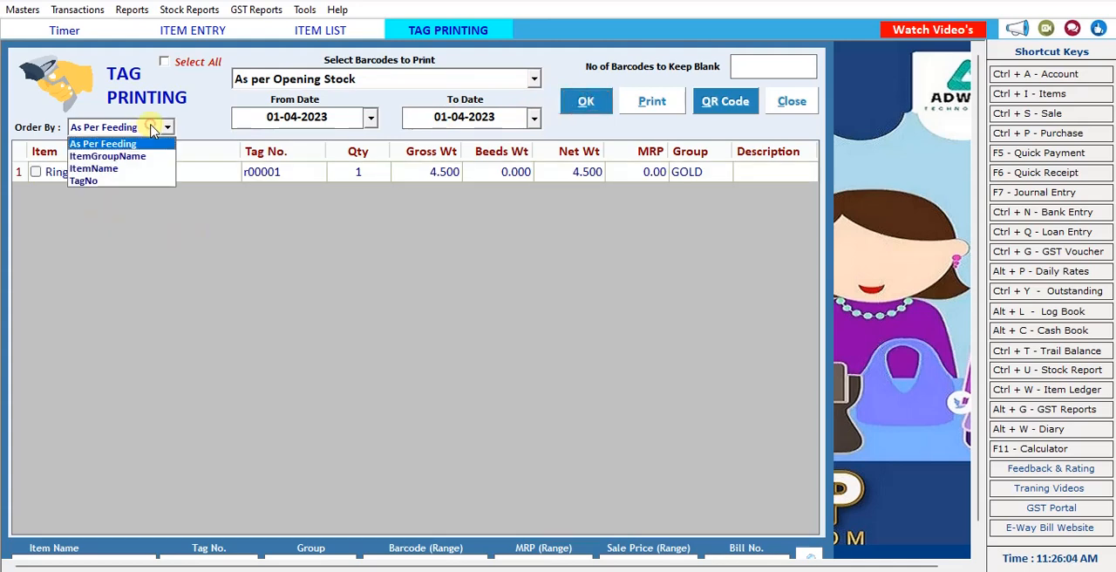
{"action": "left_click", "coordinate": [135, 169]}
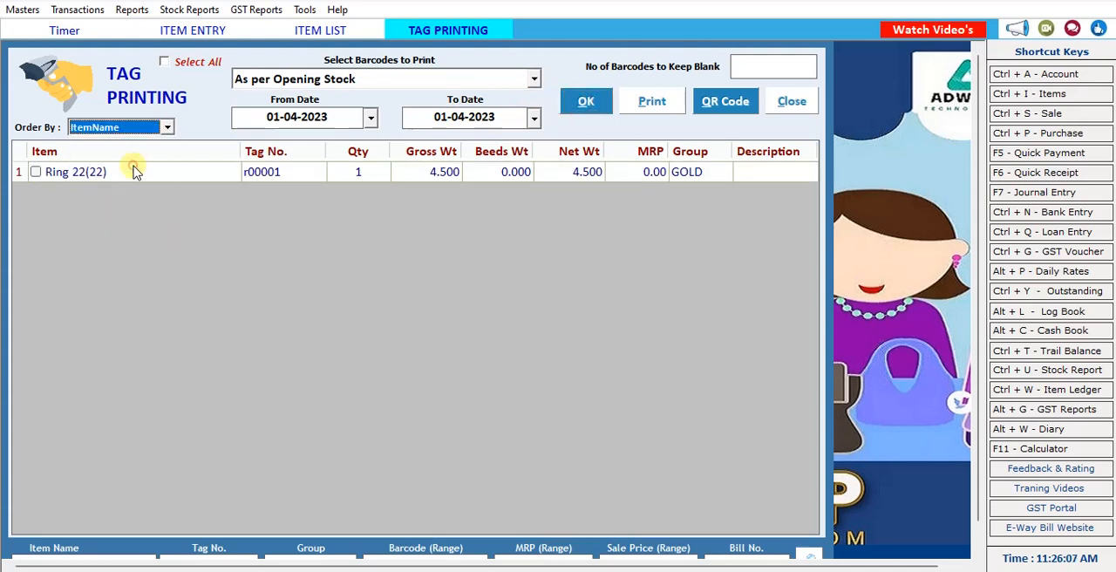
{"action": "left_click", "coordinate": [36, 172]}
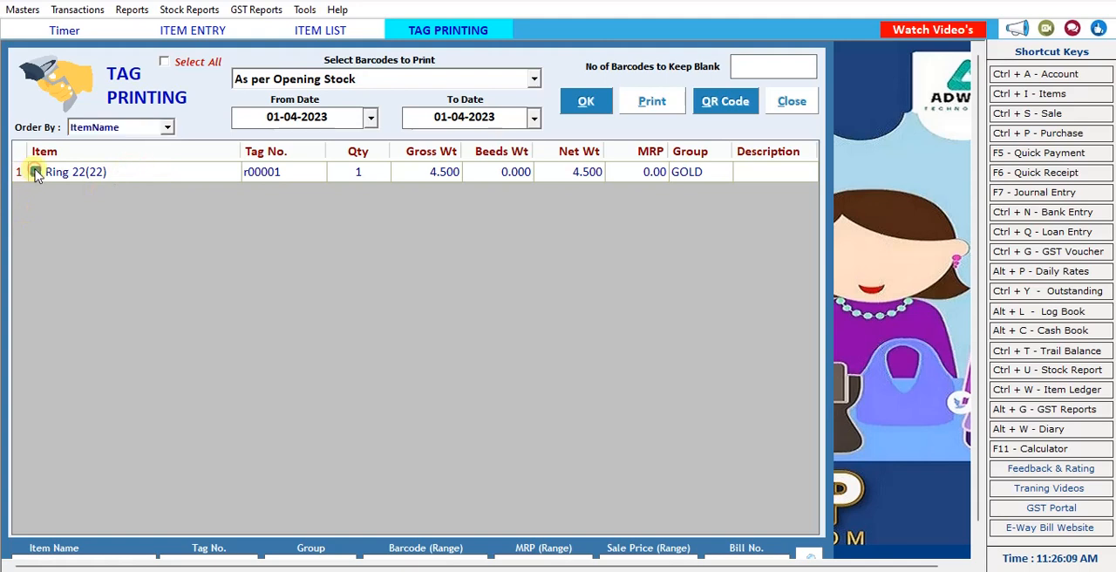
{"action": "left_click", "coordinate": [356, 174]}
{"action": "type", "text": "44"}
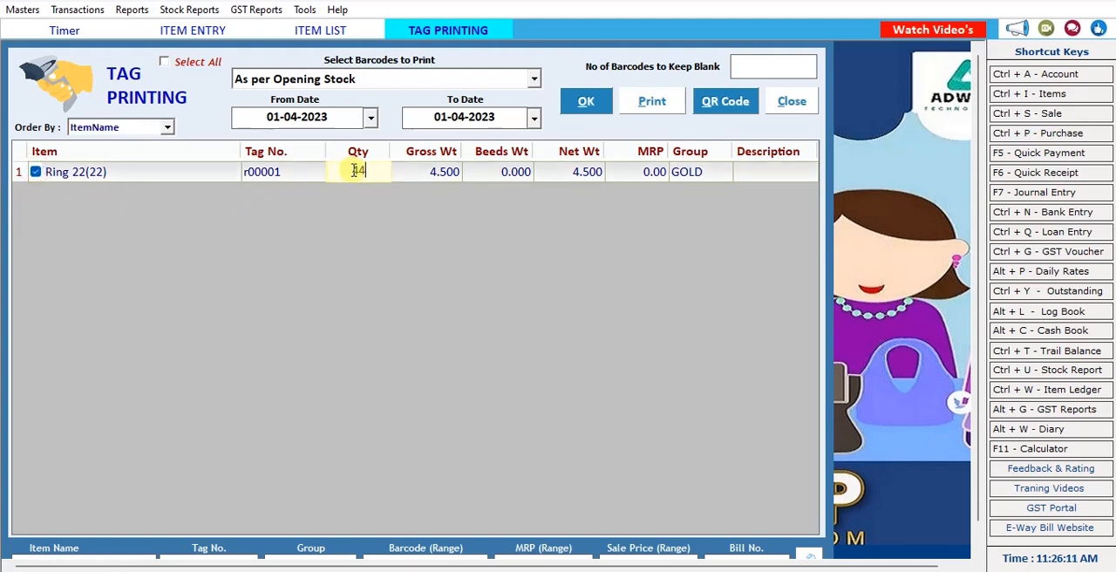
{"action": "left_click", "coordinate": [589, 103]}
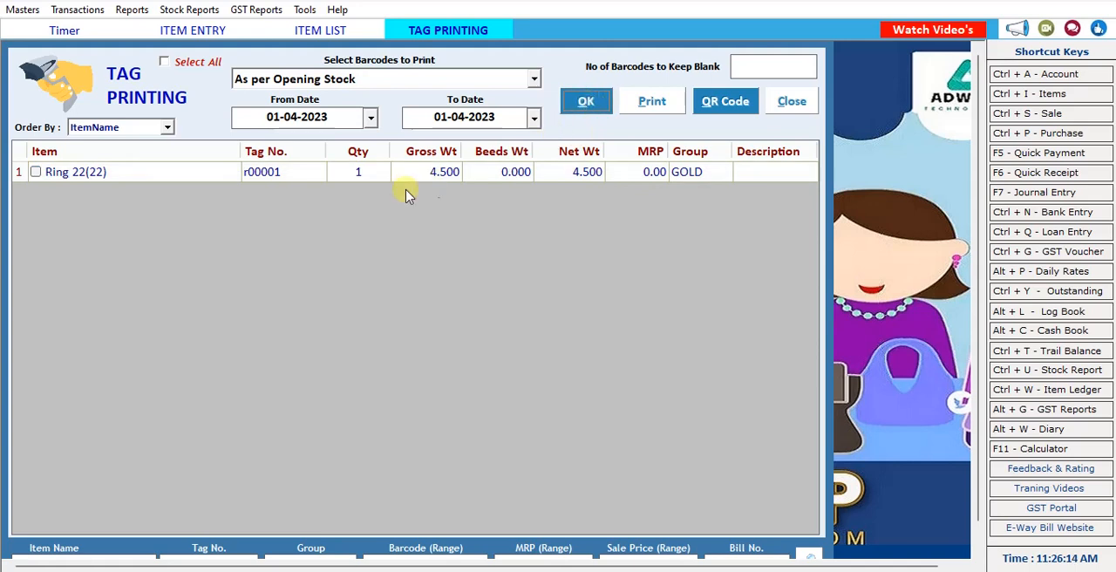
Set the Ring 22 tag's print quantity to 6 and preview the barcode labels in the CATALOGUE format.
{"action": "left_click", "coordinate": [357, 177]}
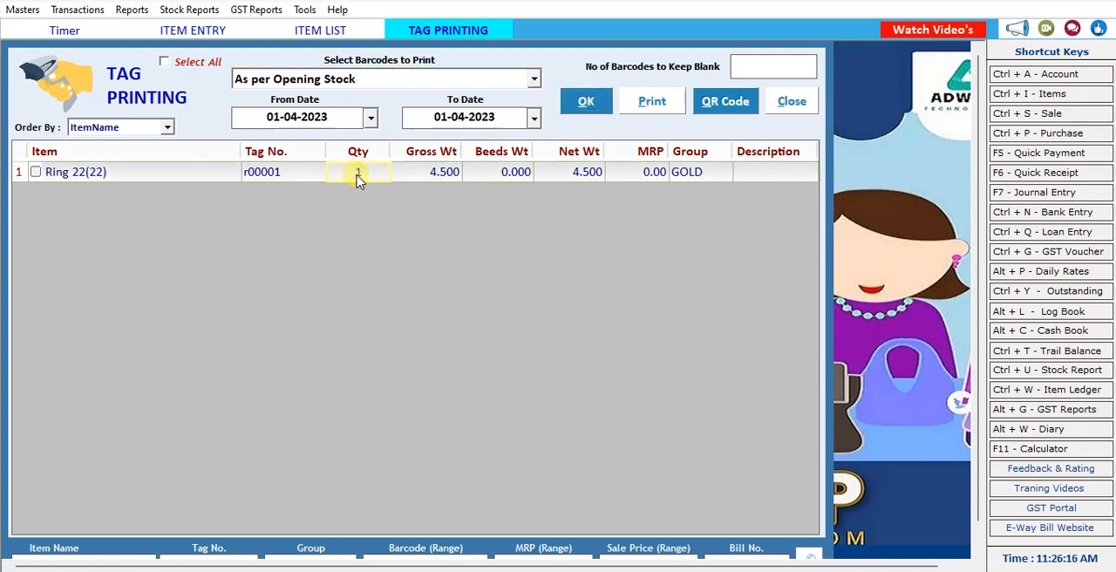
{"action": "type", "text": "45"}
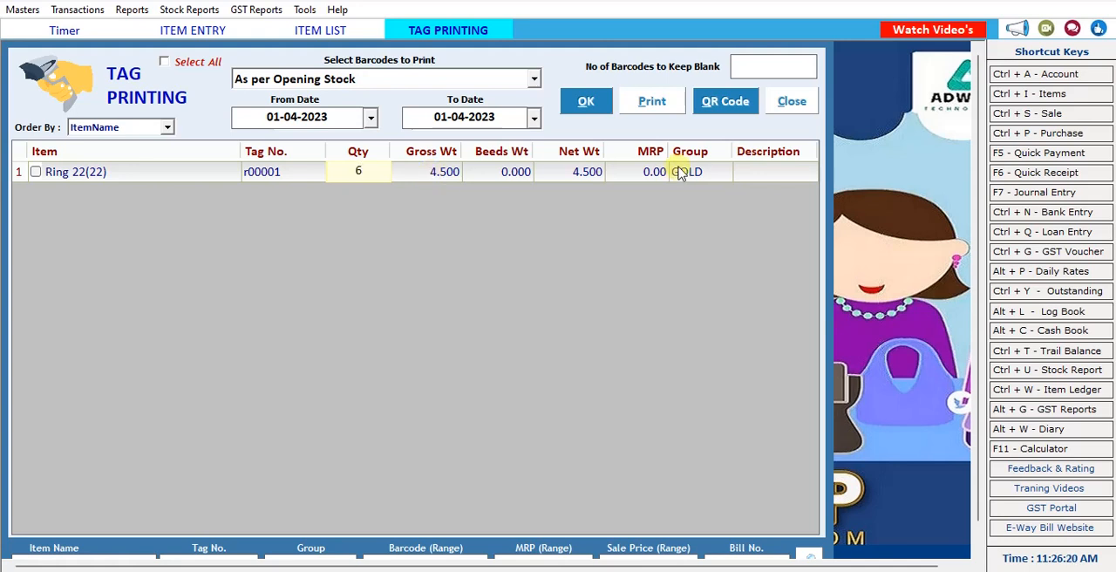
{"action": "left_click", "coordinate": [667, 104]}
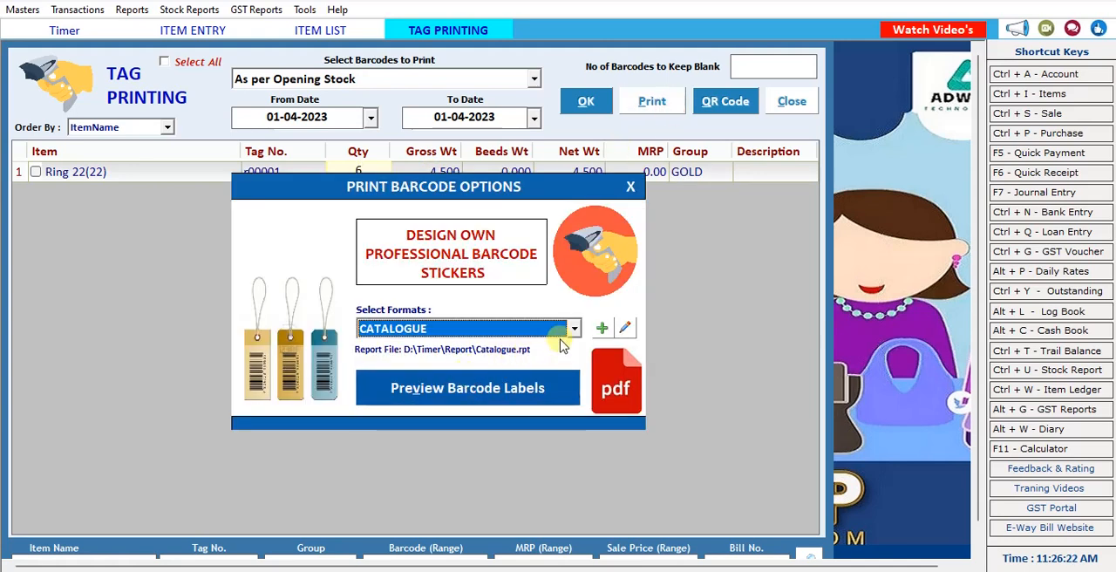
{"action": "left_click", "coordinate": [495, 392]}
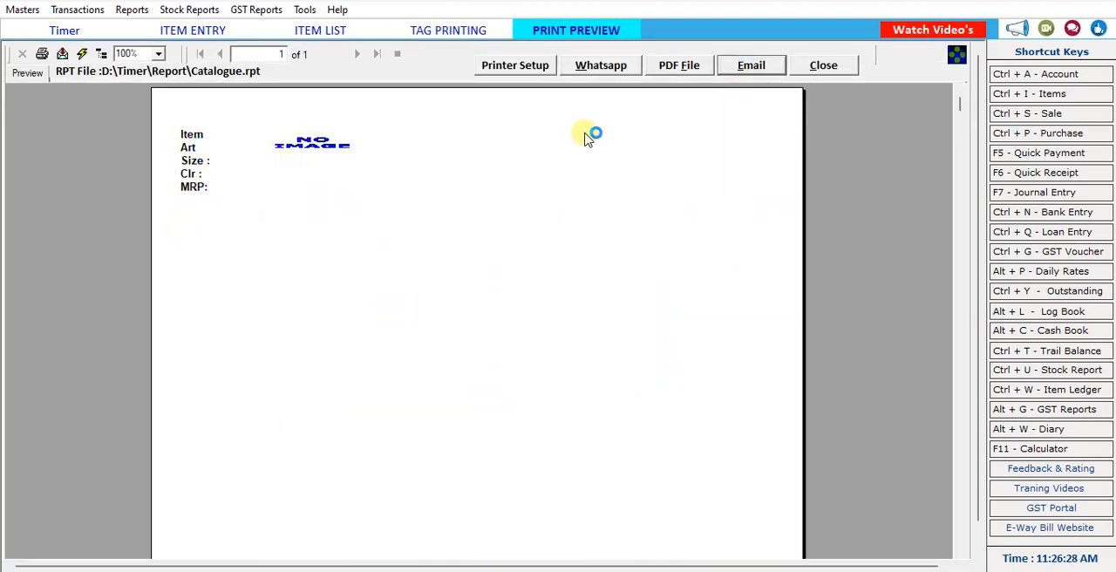
Close the label preview, tag printing, item list and item entry to return to the home screen.
{"action": "left_click", "coordinate": [825, 66]}
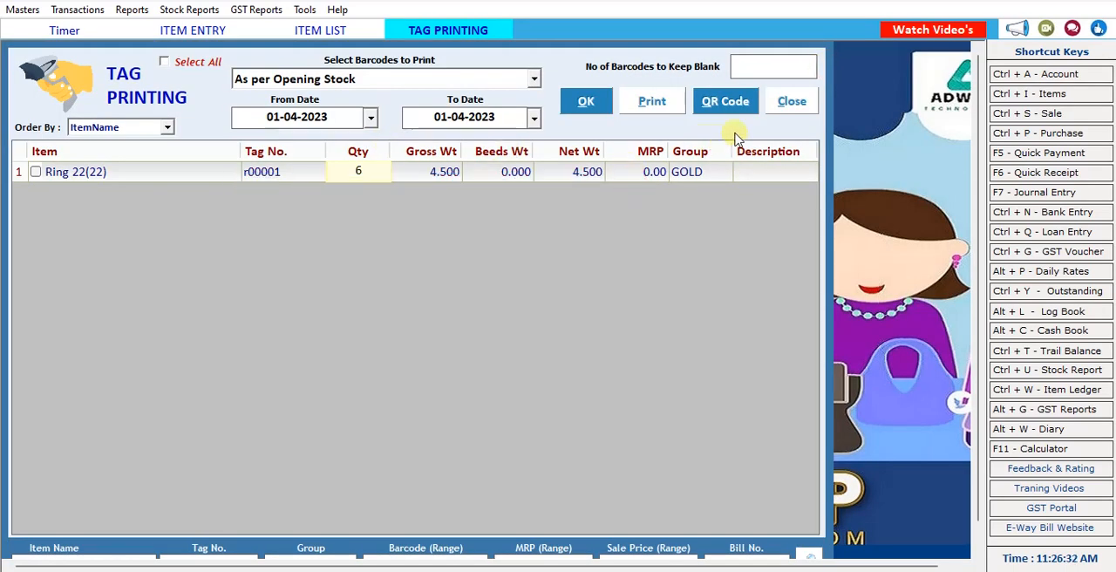
{"action": "left_click", "coordinate": [791, 102]}
{"action": "left_click", "coordinate": [791, 63]}
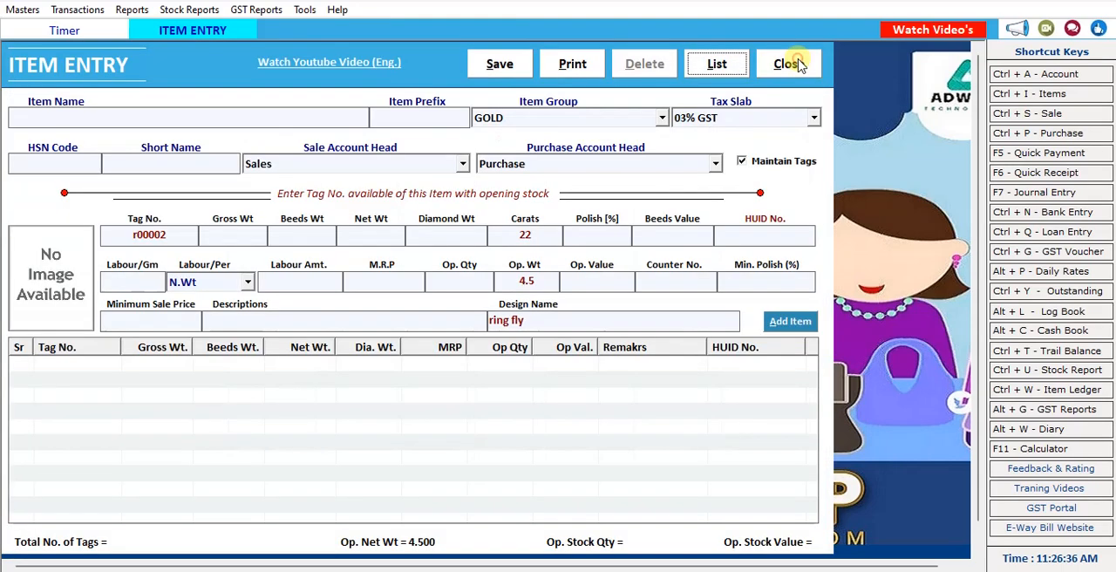
{"action": "left_click", "coordinate": [797, 64]}
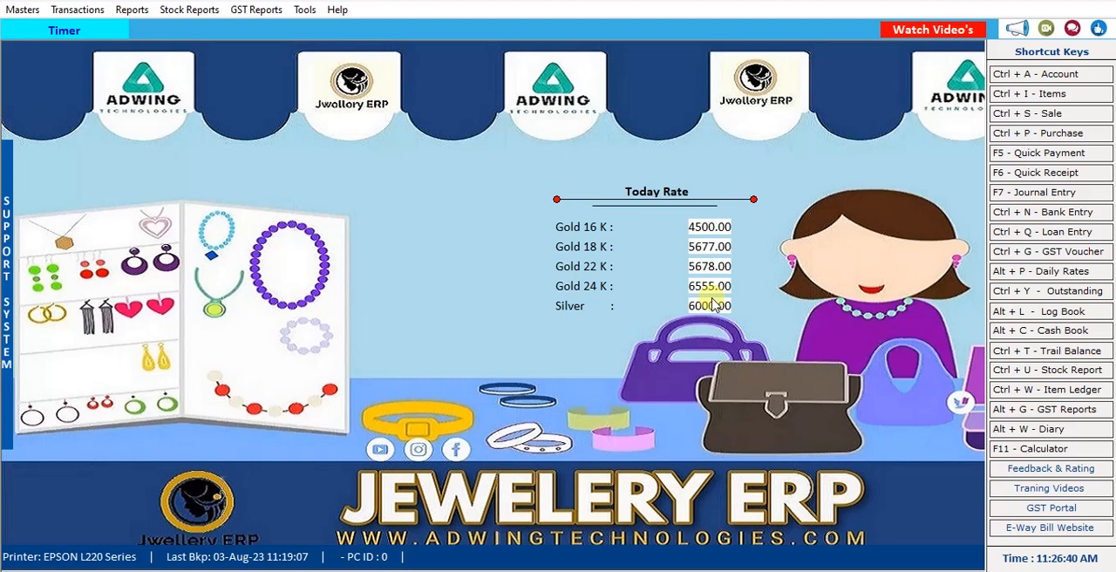
{"action": "left_click", "coordinate": [92, 14]}
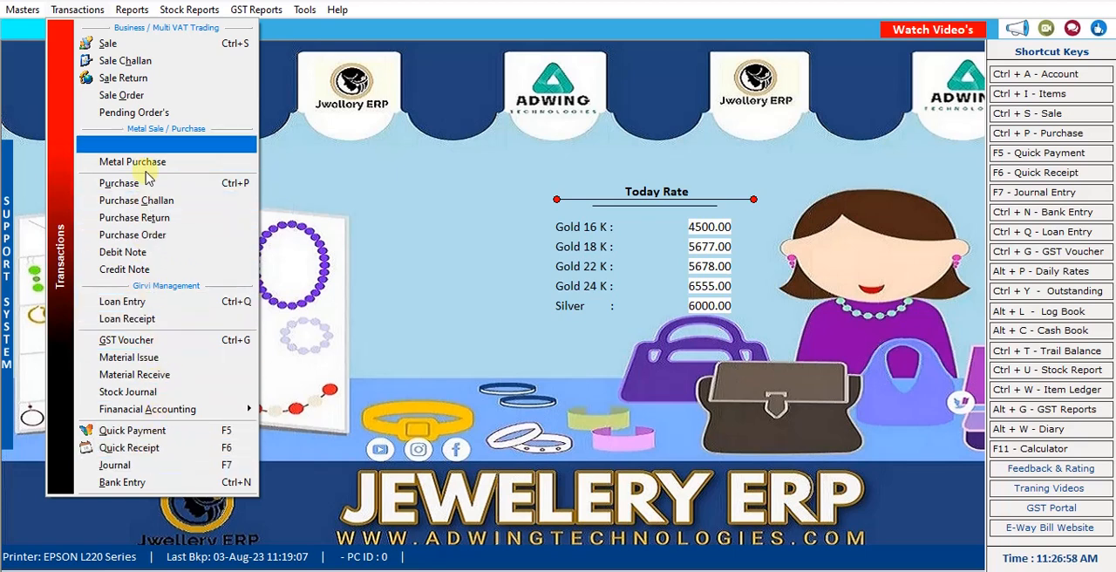
{"action": "left_click", "coordinate": [130, 10]}
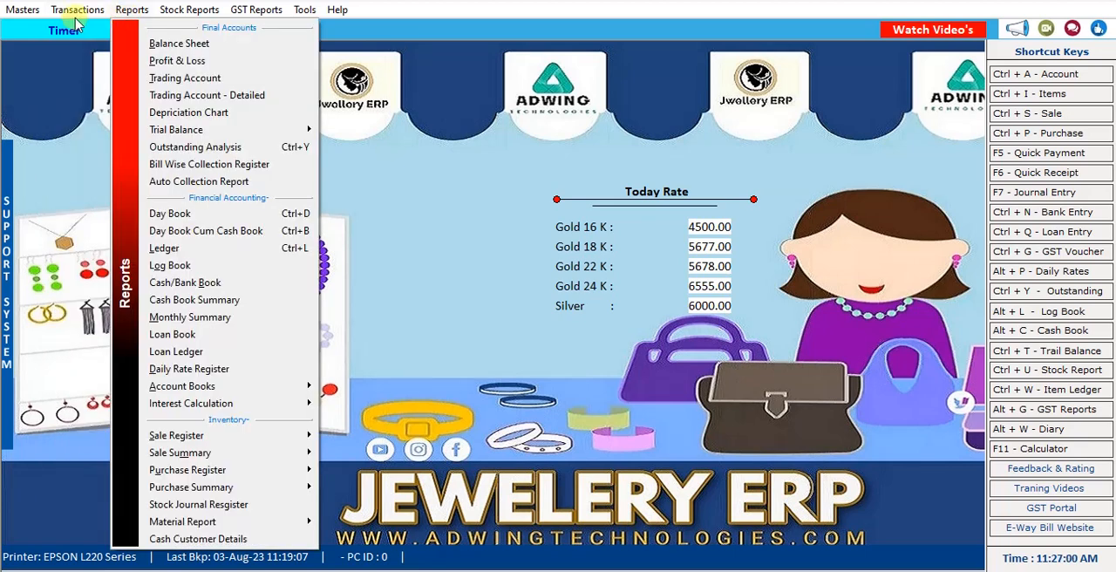
Start a new sale challan dated 03-08-2023 with Cash terms.
{"action": "mouse_move", "coordinate": [80, 12]}
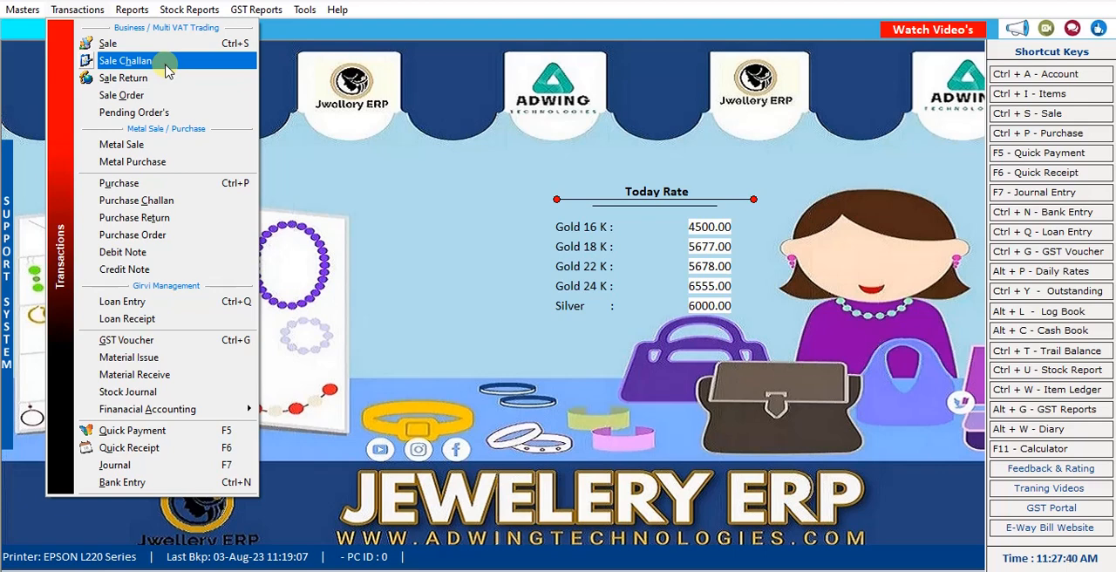
{"action": "left_click", "coordinate": [168, 70]}
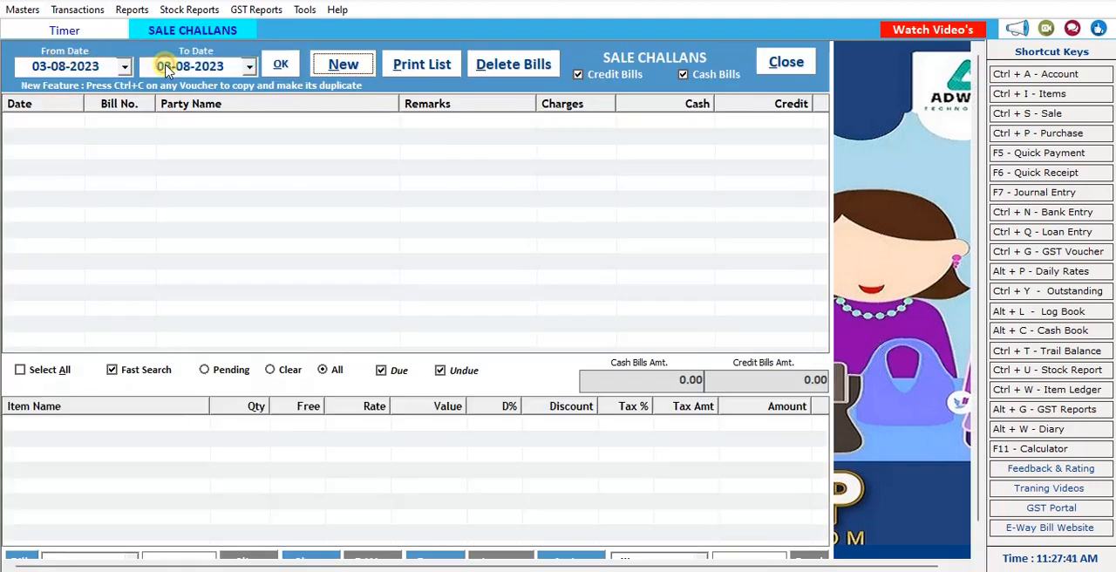
{"action": "left_click", "coordinate": [344, 66]}
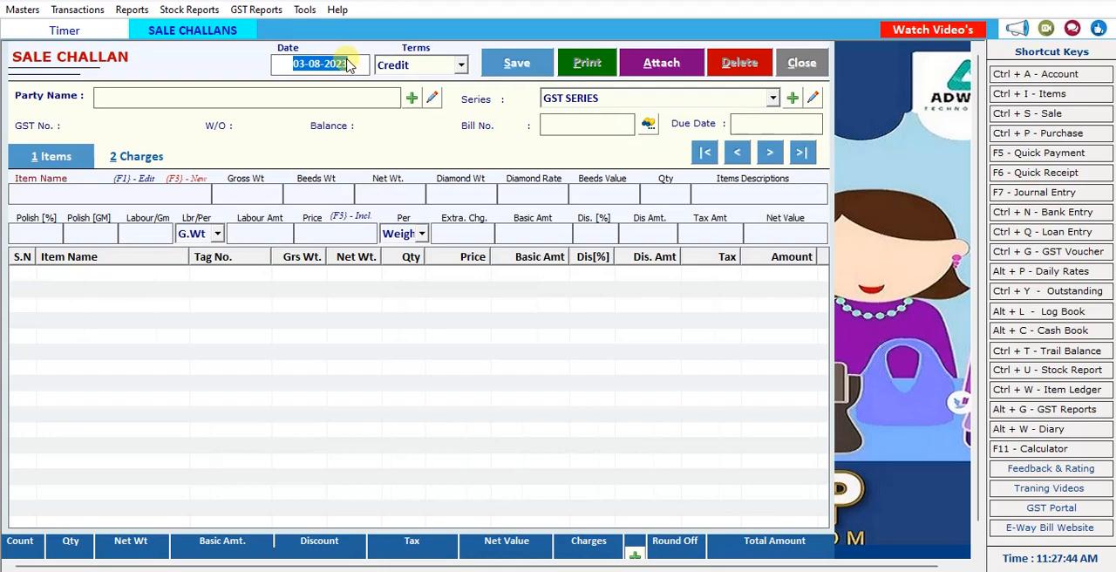
{"action": "key", "text": "Return"}
{"action": "key", "text": "Up"}
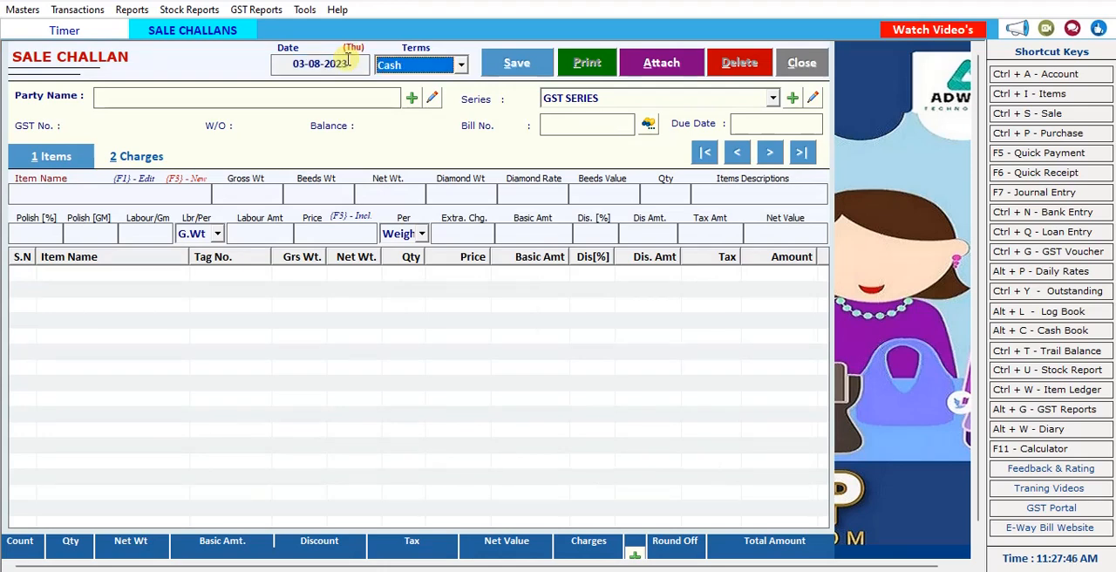
Choose the Cash account as the challan's party, keeping GST SERIES and bill number 1 and leaving the due date blank.
{"action": "key", "text": "Return"}
{"action": "key", "text": "Down"}
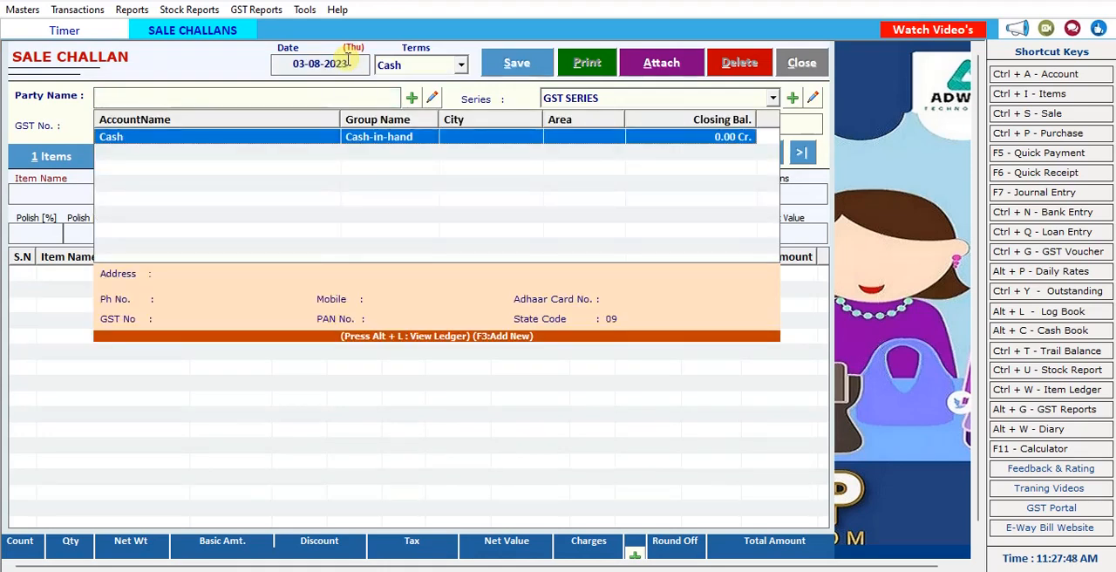
{"action": "key", "text": "Return"}
{"action": "key", "text": "Return"}
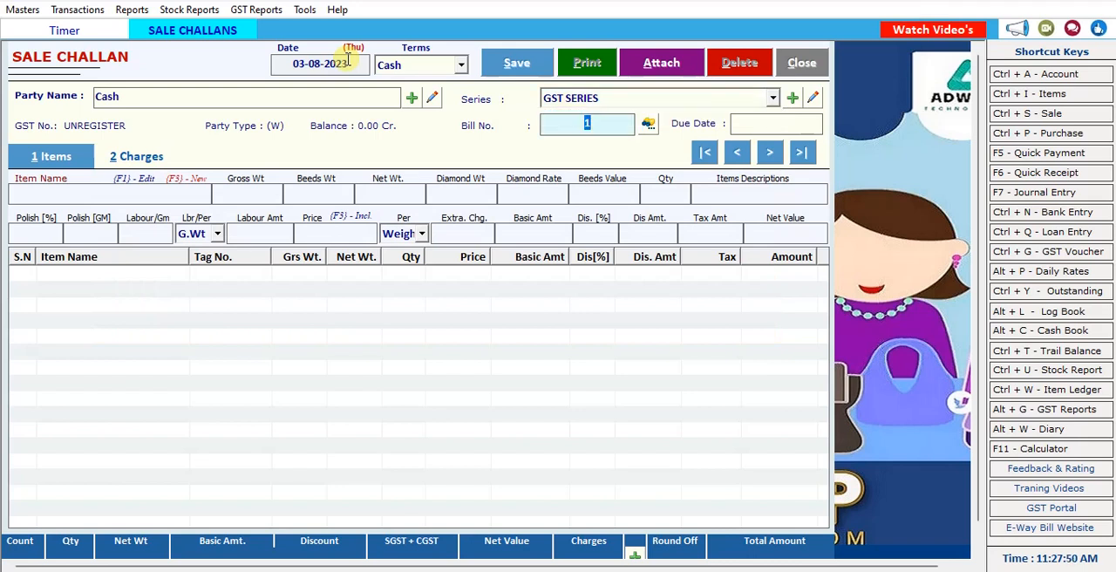
{"action": "key", "text": "Return"}
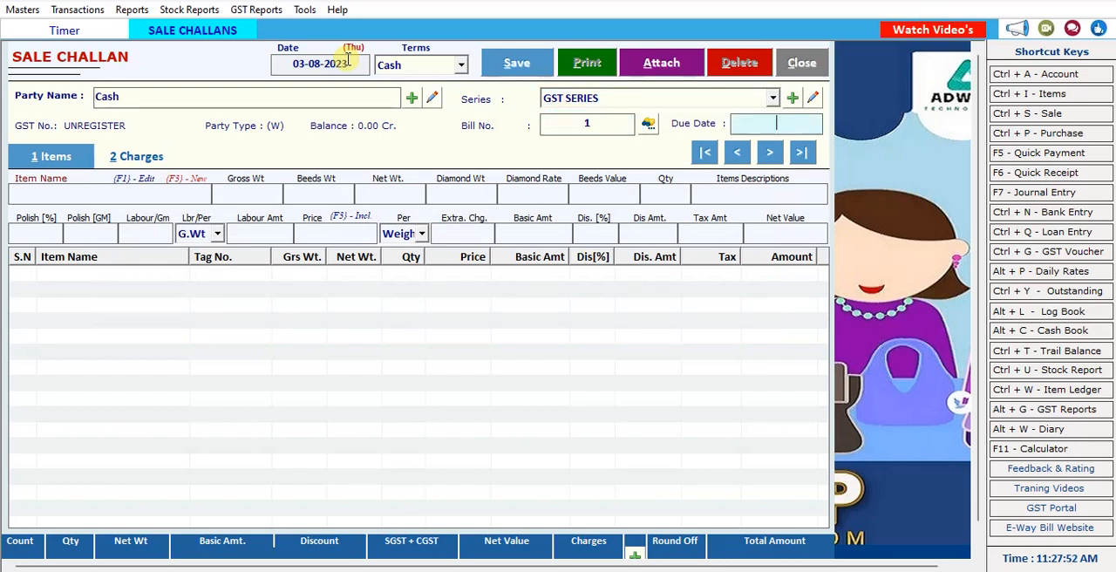
{"action": "key", "text": "Return"}
Enter the customer's name in the customer details, leaving the address, contact and ID fields blank.
{"action": "type", "text": "J"}
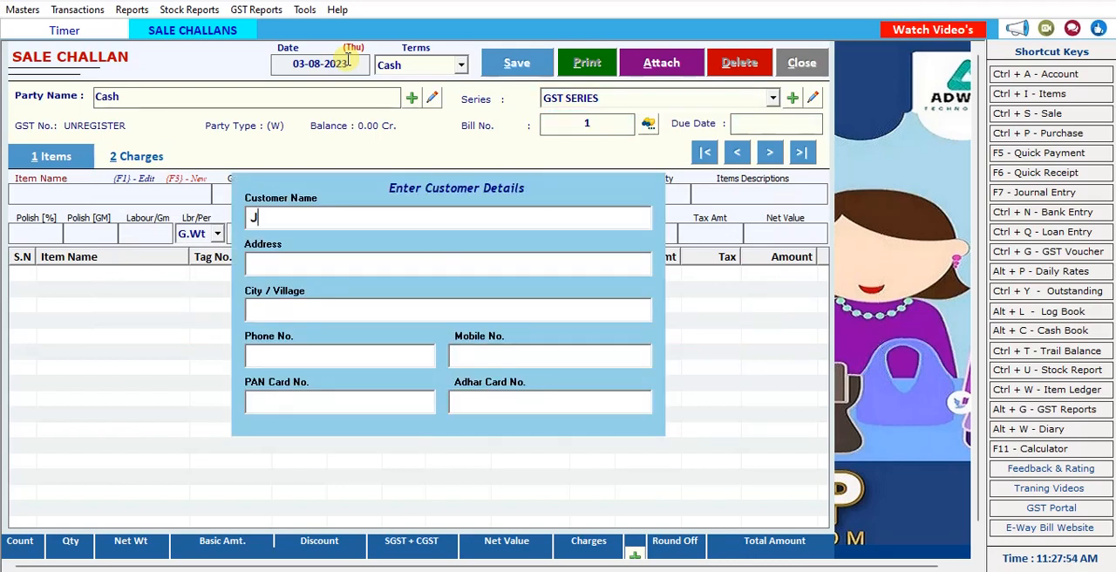
{"action": "type", "text": "ayanti"}
{"action": "key", "text": "Return"}
{"action": "key", "text": "Return"}
{"action": "key", "text": "Return"}
{"action": "key", "text": "Return"}
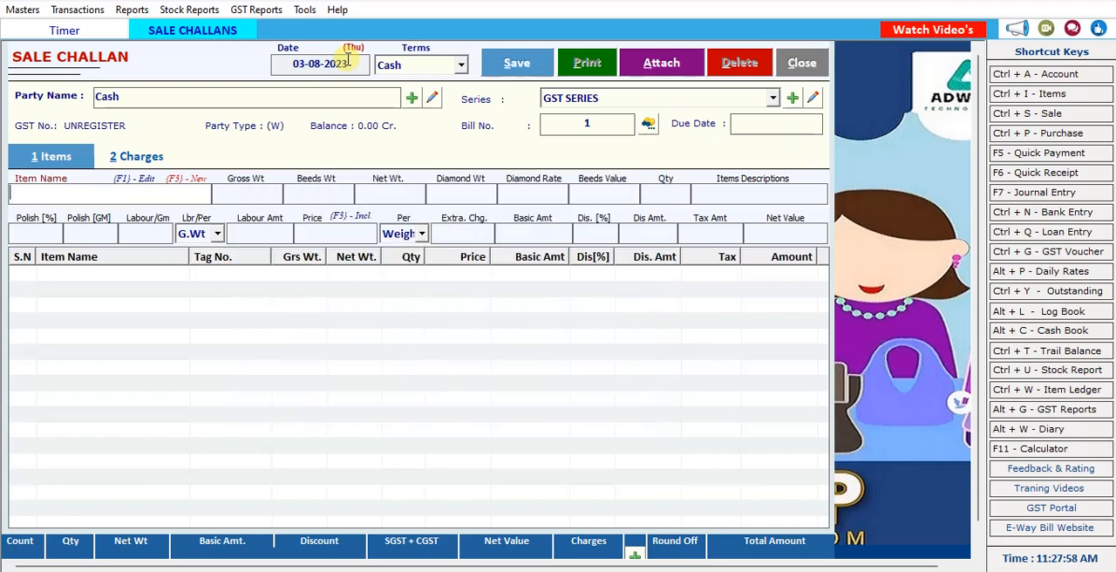
Select the Ring 22 item with tag r00001 for the challan's item line.
{"action": "type", "text": "r"}
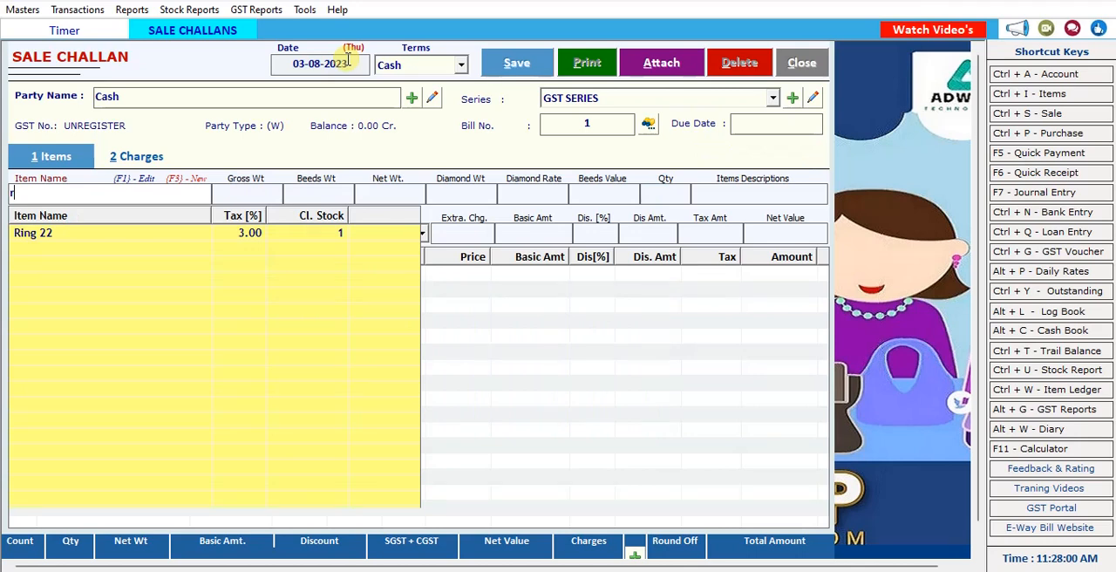
{"action": "key", "text": "Down"}
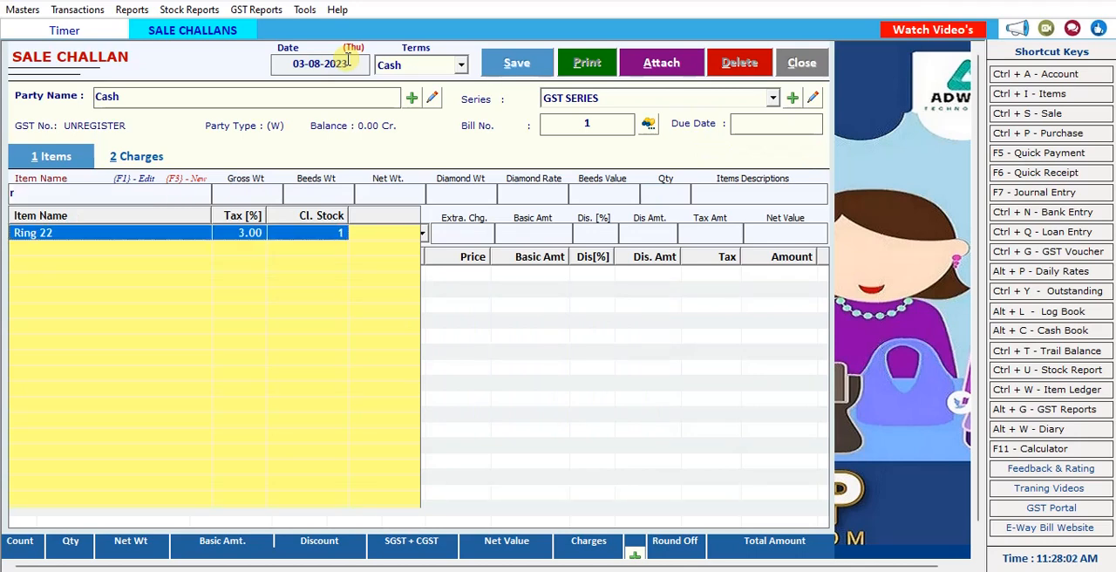
{"action": "key", "text": "Return"}
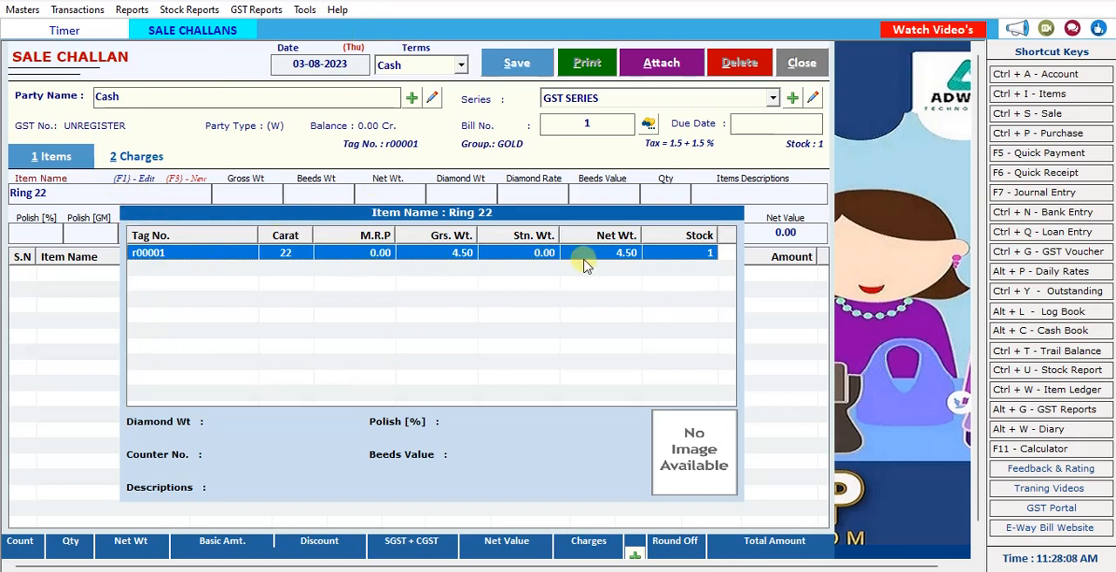
{"action": "double_click", "coordinate": [368, 255]}
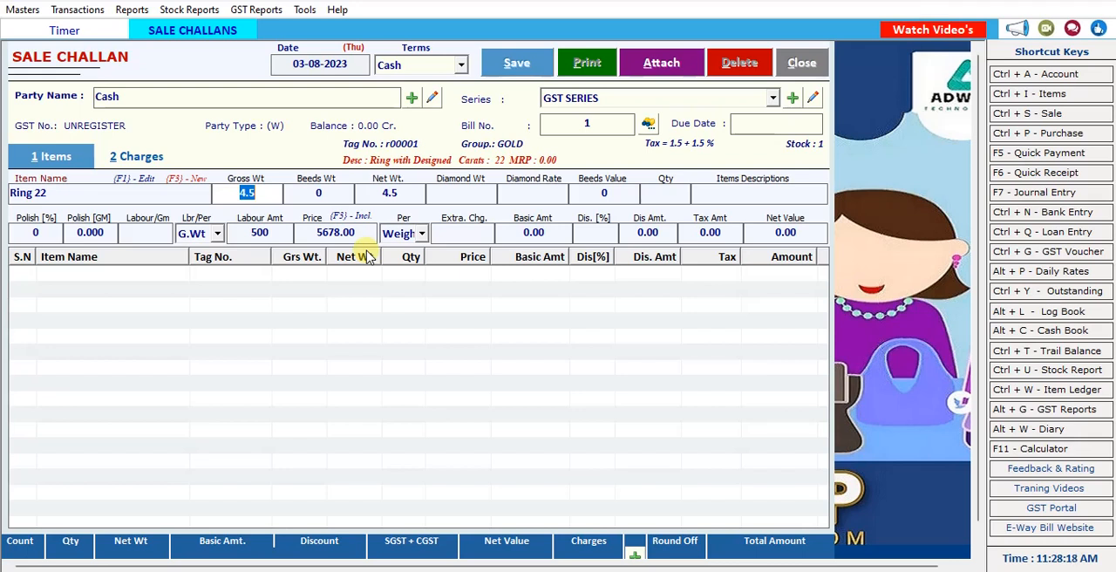
Keep the ring's weights and polish values, leave the diamond fields blank, and enter quantity 1 with the description "ring".
{"action": "key", "text": "Return"}
{"action": "key", "text": "Return"}
{"action": "key", "text": "Return"}
{"action": "key", "text": "Return"}
{"action": "key", "text": "Return"}
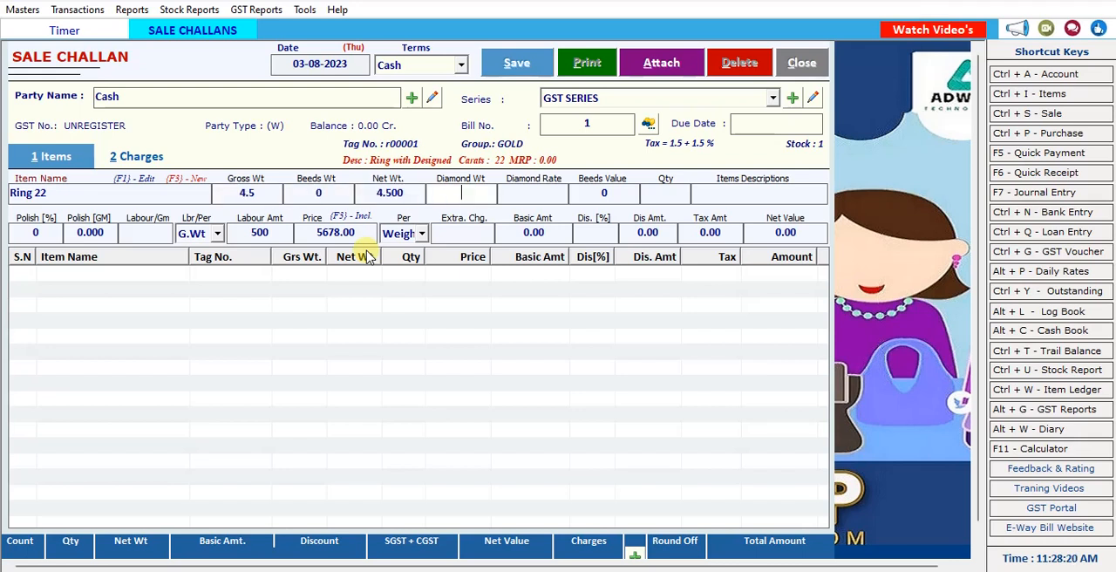
{"action": "key", "text": "Return"}
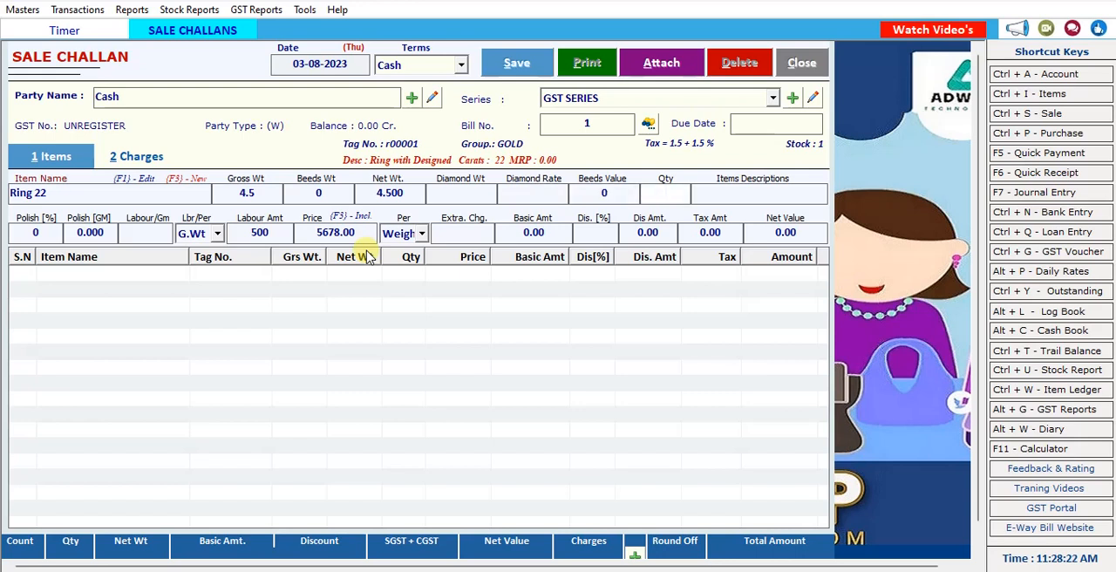
{"action": "key", "text": "Return"}
{"action": "type", "text": "ring"}
{"action": "key", "text": "Return"}
{"action": "key", "text": "Return"}
{"action": "key", "text": "Return"}
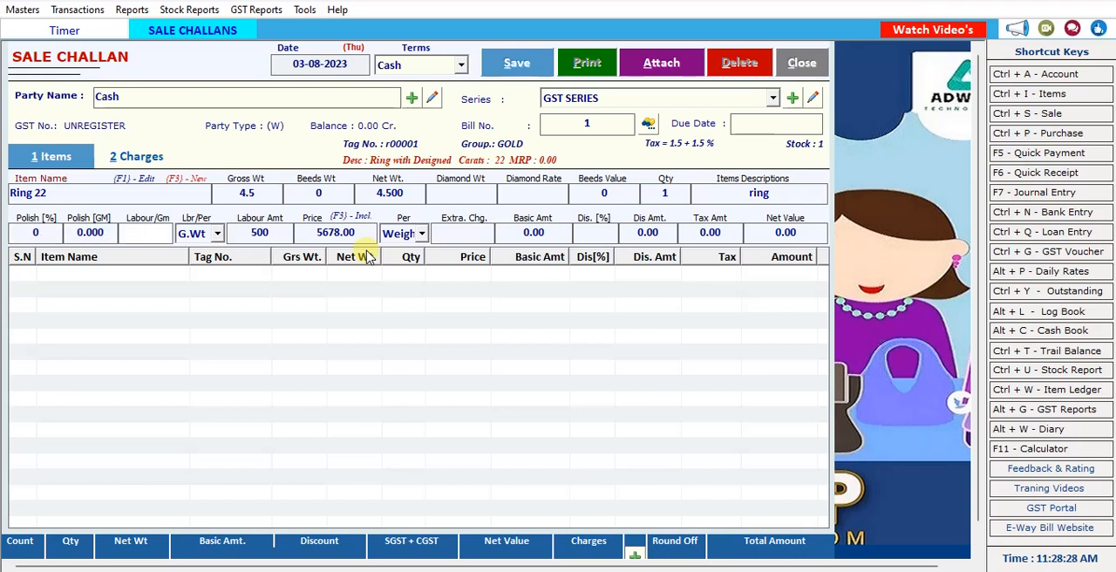
Set the ring's labour rate to 800, charged per Pcs.
{"action": "type", "text": "800"}
{"action": "key", "text": "Return"}
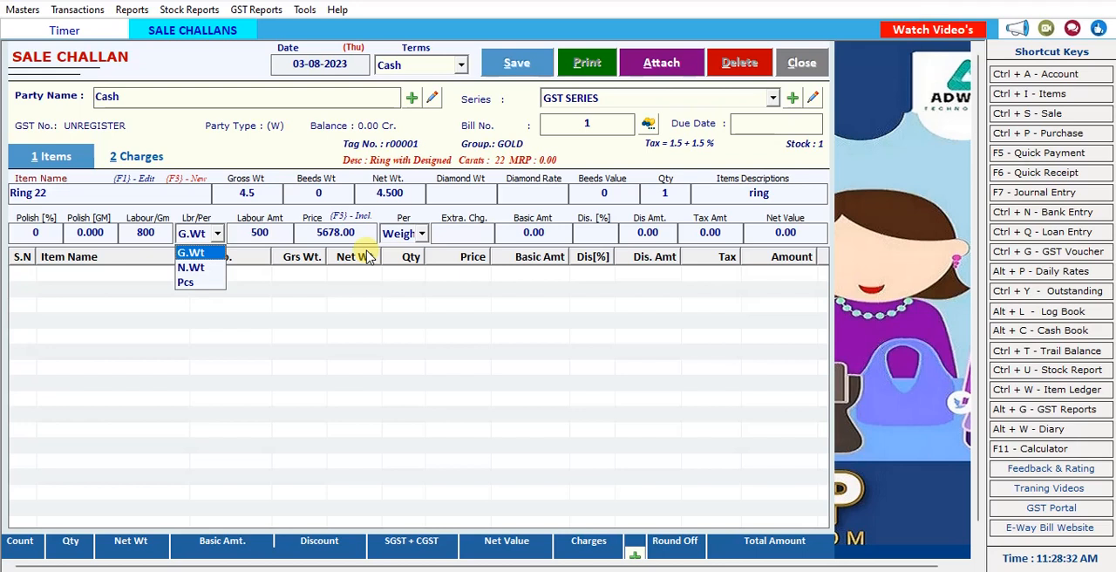
{"action": "key", "text": "Down"}
{"action": "key", "text": "Return"}
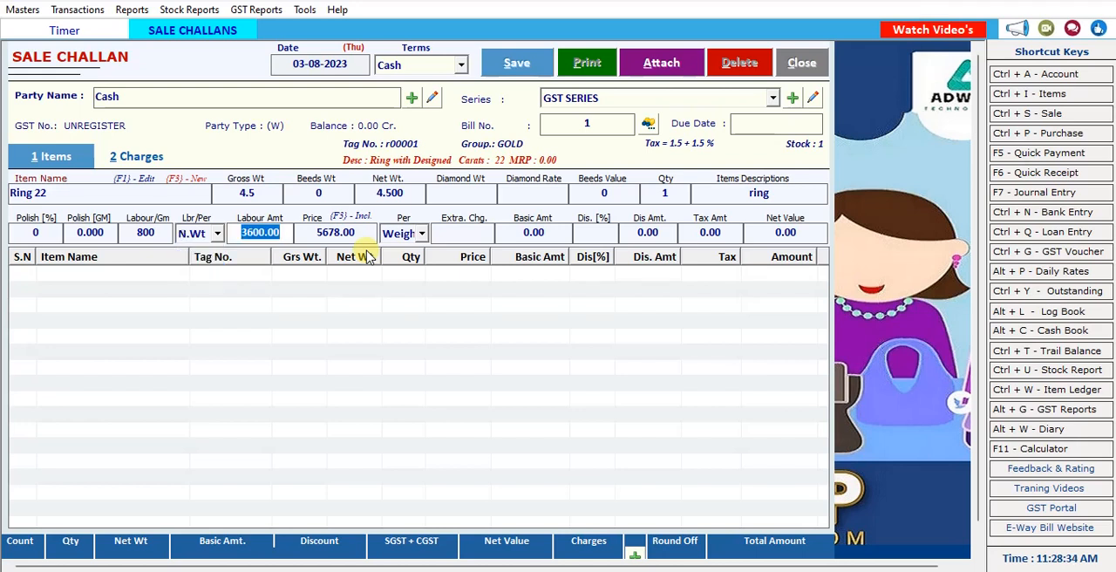
{"action": "left_click", "coordinate": [217, 234]}
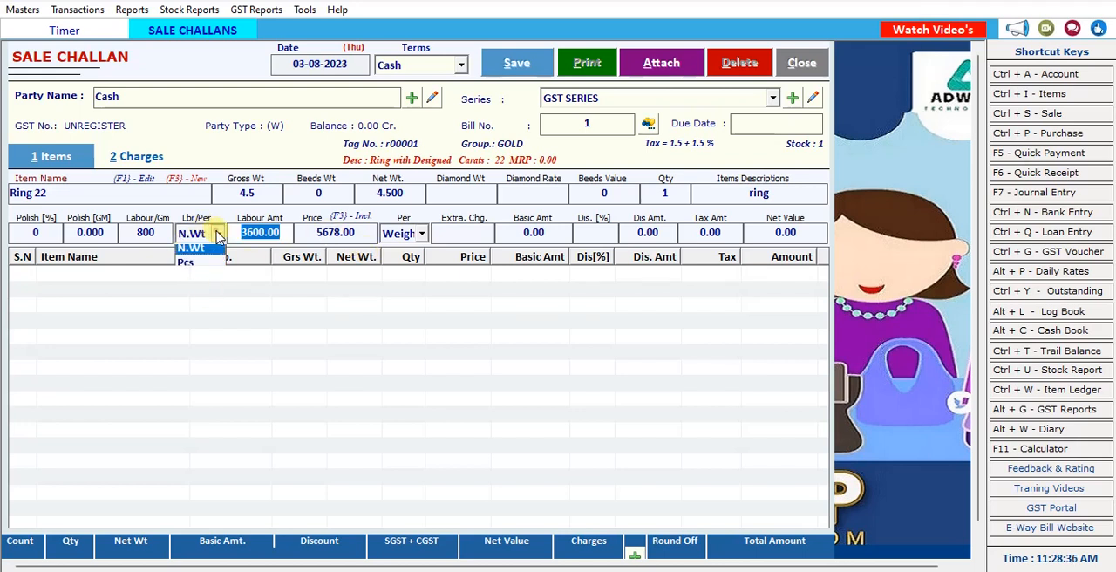
{"action": "left_click", "coordinate": [199, 285]}
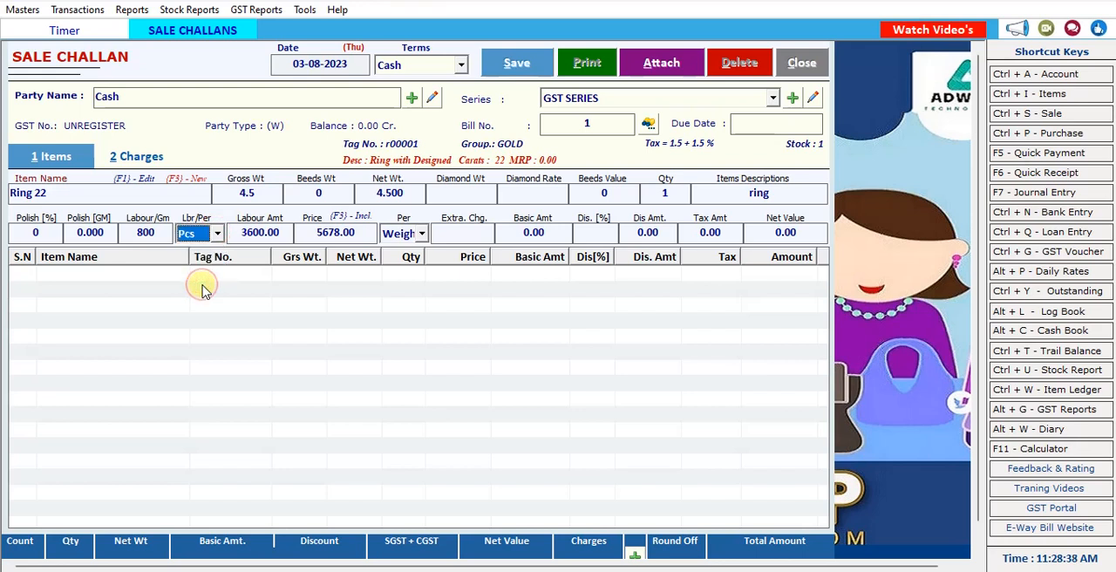
{"action": "key", "text": "Return"}
{"action": "key", "text": "Return"}
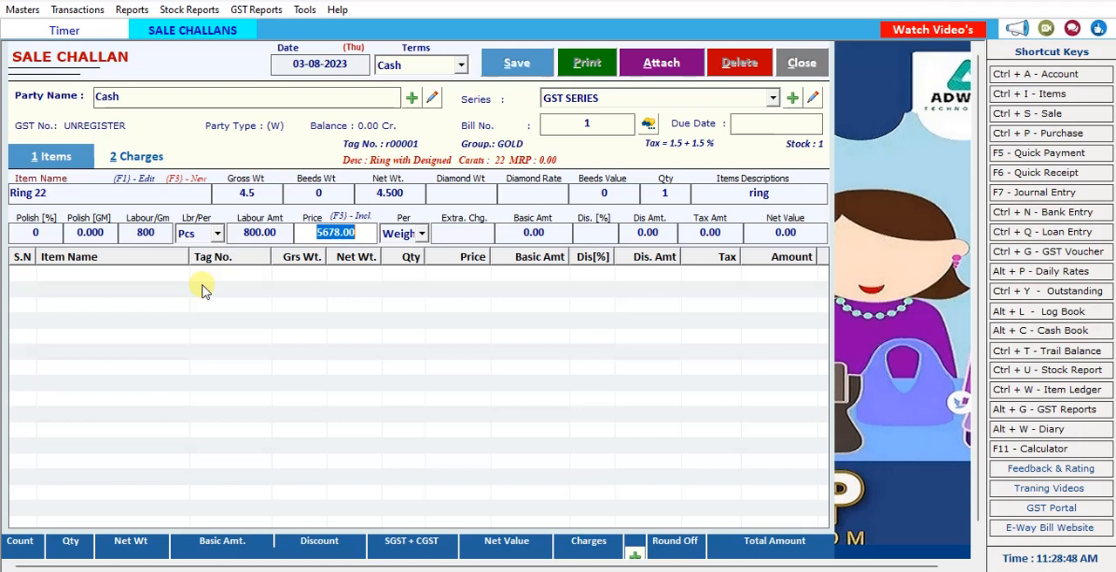
Set the ring's tax-inclusive net price to 4500.
{"action": "key", "text": "F3"}
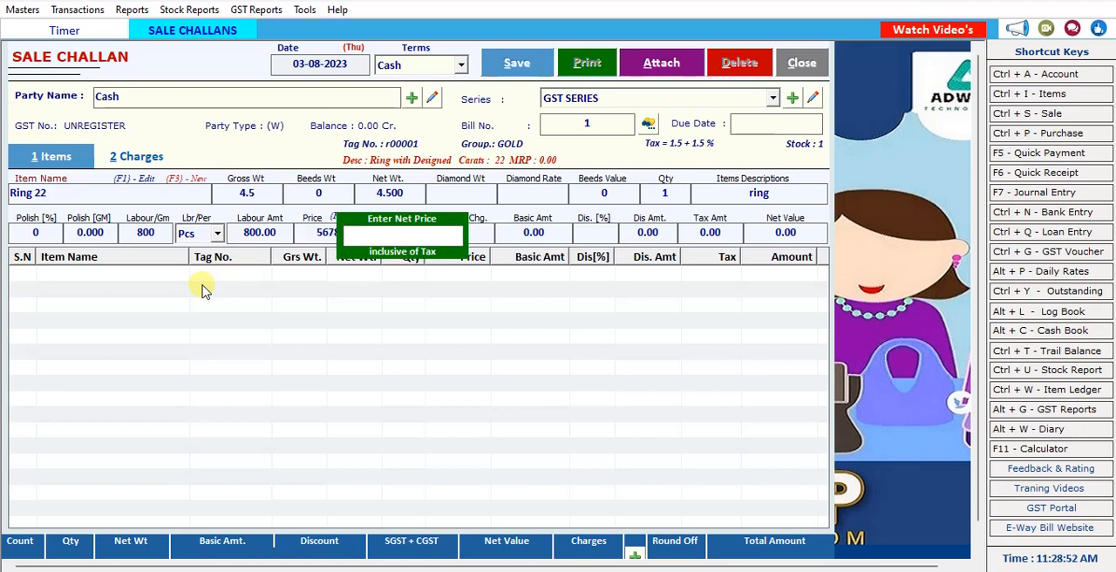
{"action": "type", "text": "4500"}
{"action": "key", "text": "Return"}
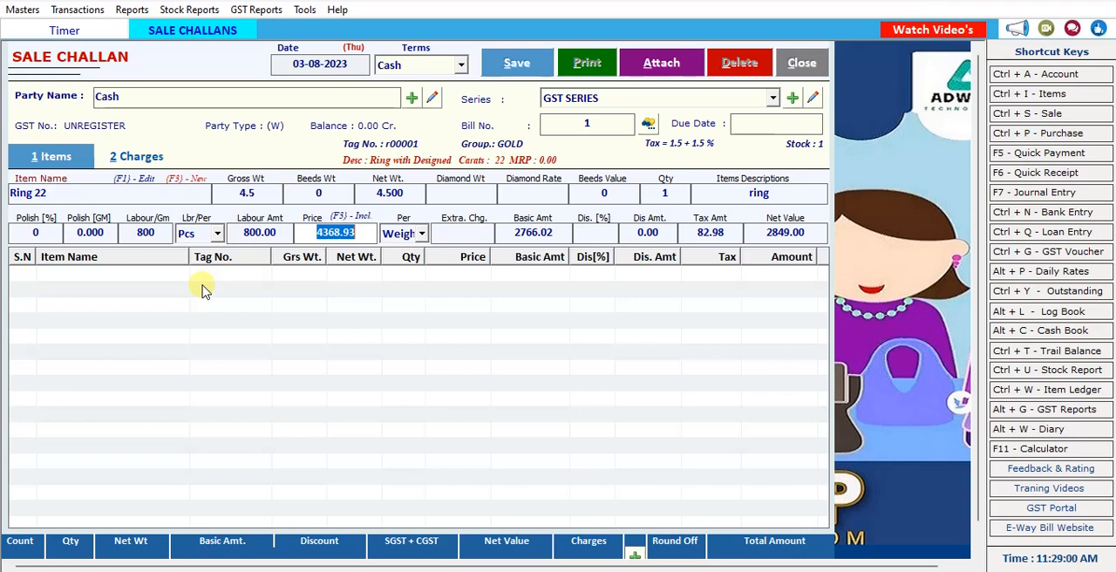
Set the ring's tax-inclusive net price to 5500 and add the line to the challan without extra charges or discount.
{"action": "key", "text": "F3"}
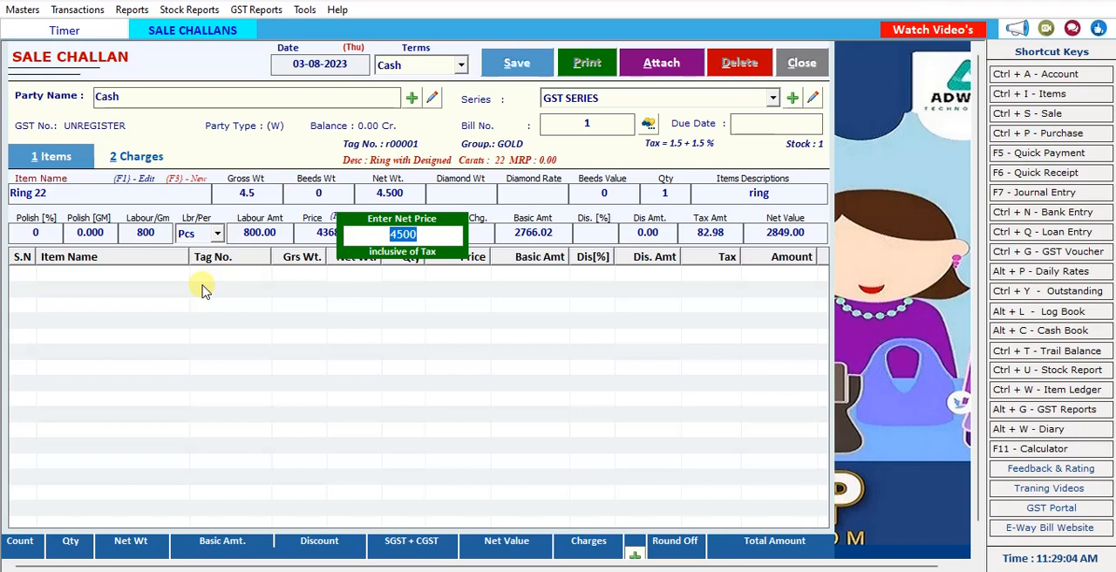
{"action": "type", "text": "5500"}
{"action": "key", "text": "Return"}
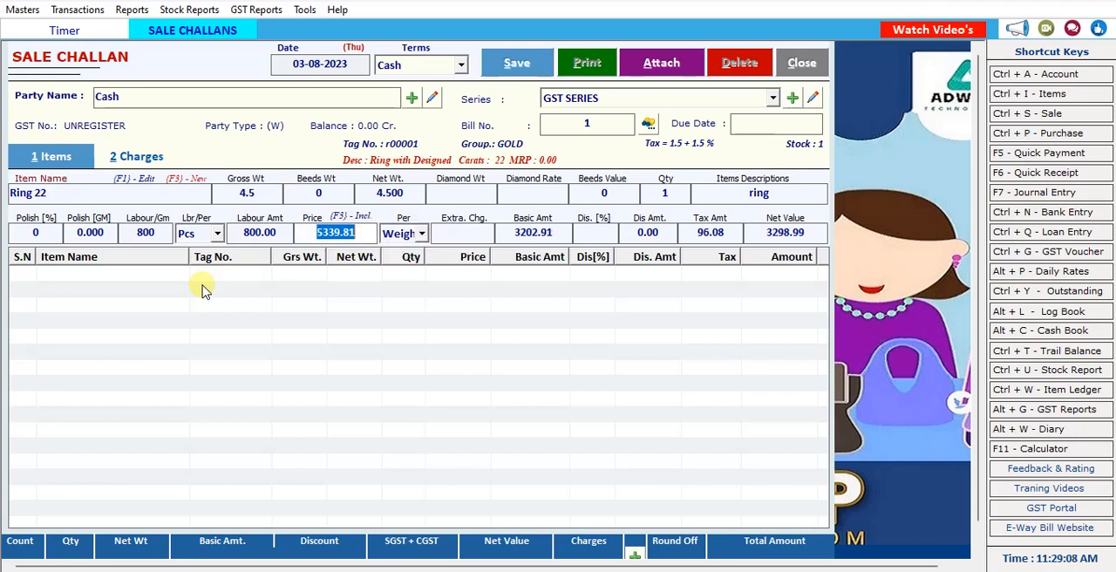
{"action": "key", "text": "Return"}
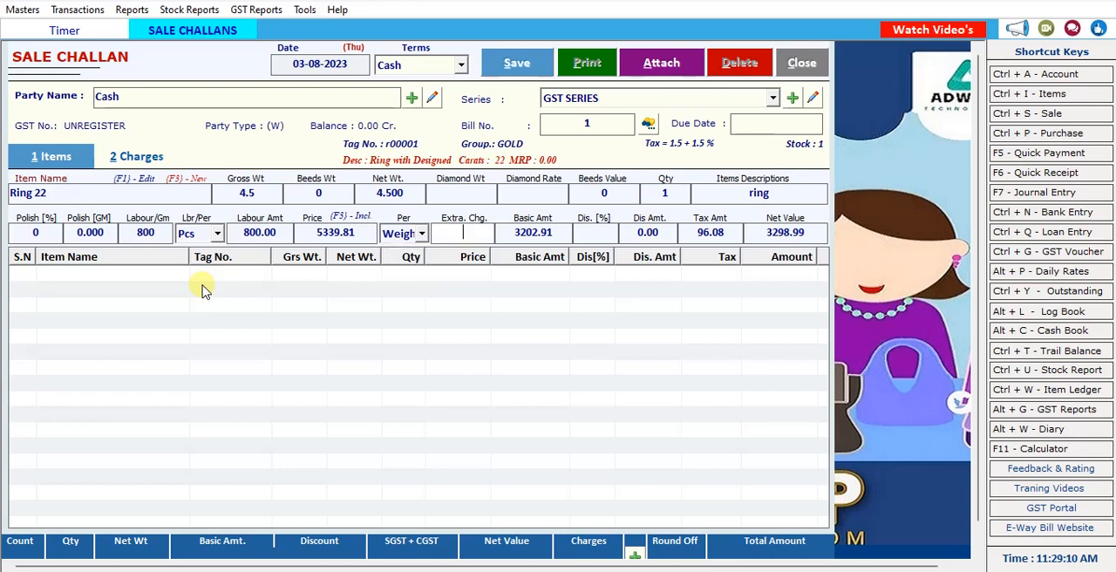
{"action": "key", "text": "Return"}
{"action": "key", "text": "Return"}
{"action": "key", "text": "Return"}
{"action": "key", "text": "Return"}
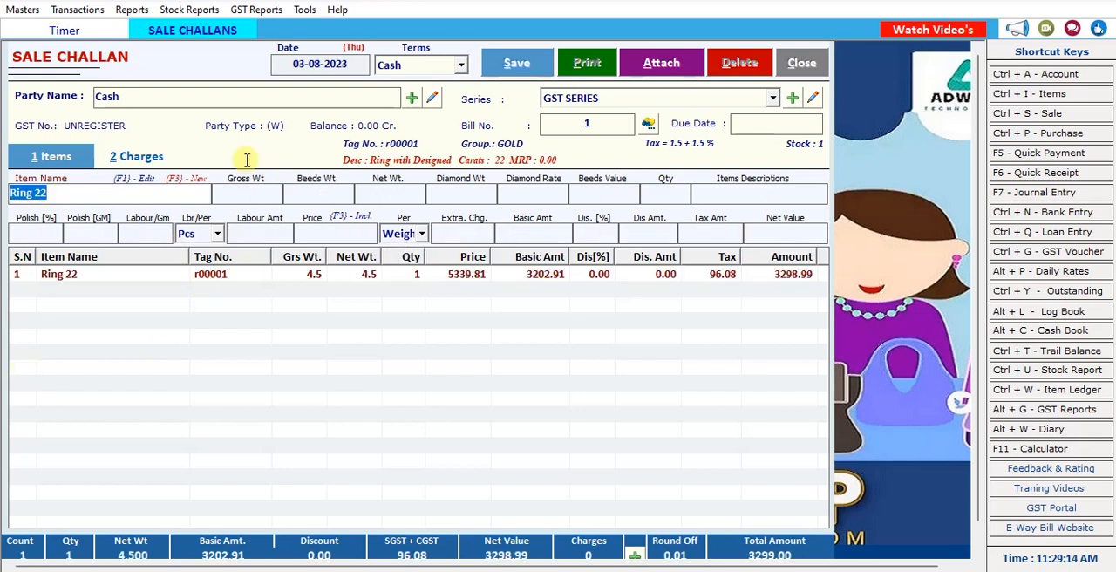
Save the sale challan and proceed to its bill printing options.
{"action": "left_click", "coordinate": [516, 65]}
{"action": "left_click", "coordinate": [594, 340]}
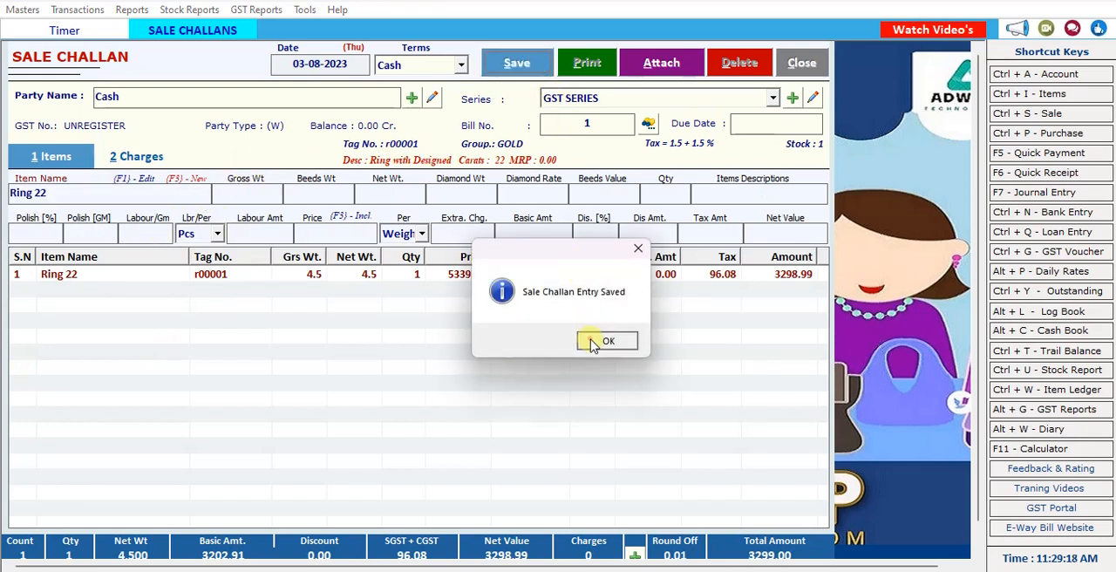
{"action": "left_click", "coordinate": [558, 342]}
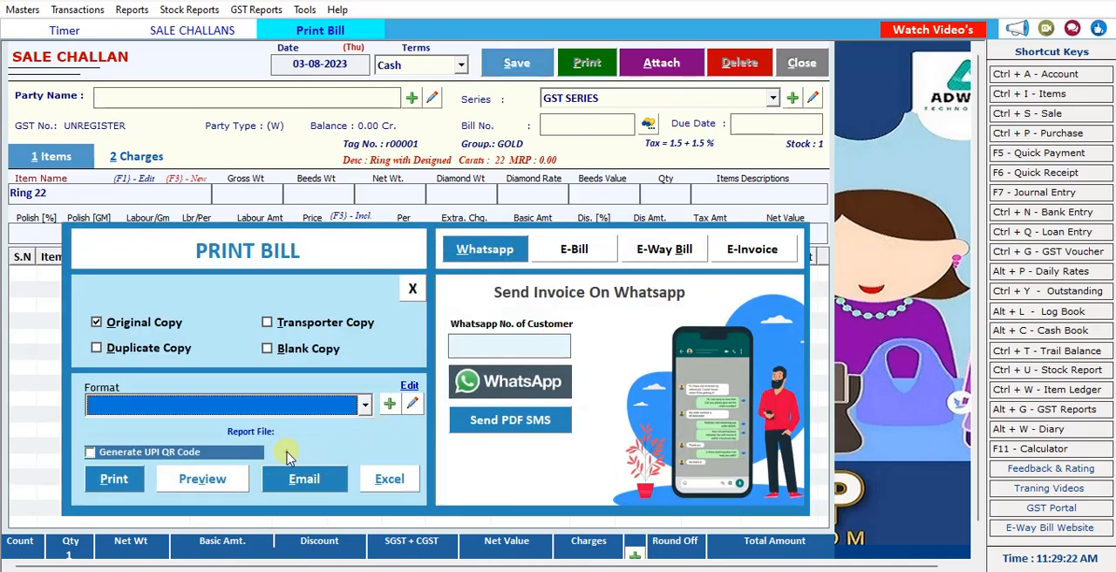
Examine the list of bill report templates, and close the template list, bill printing and challan entry to return to the home screen.
{"action": "left_click", "coordinate": [389, 403]}
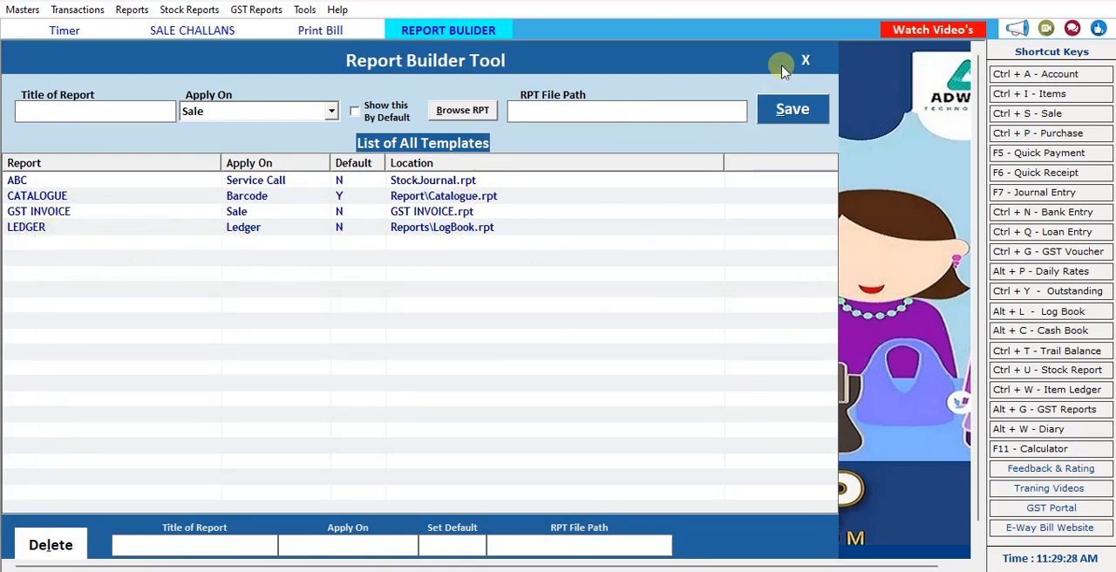
{"action": "left_click", "coordinate": [803, 59]}
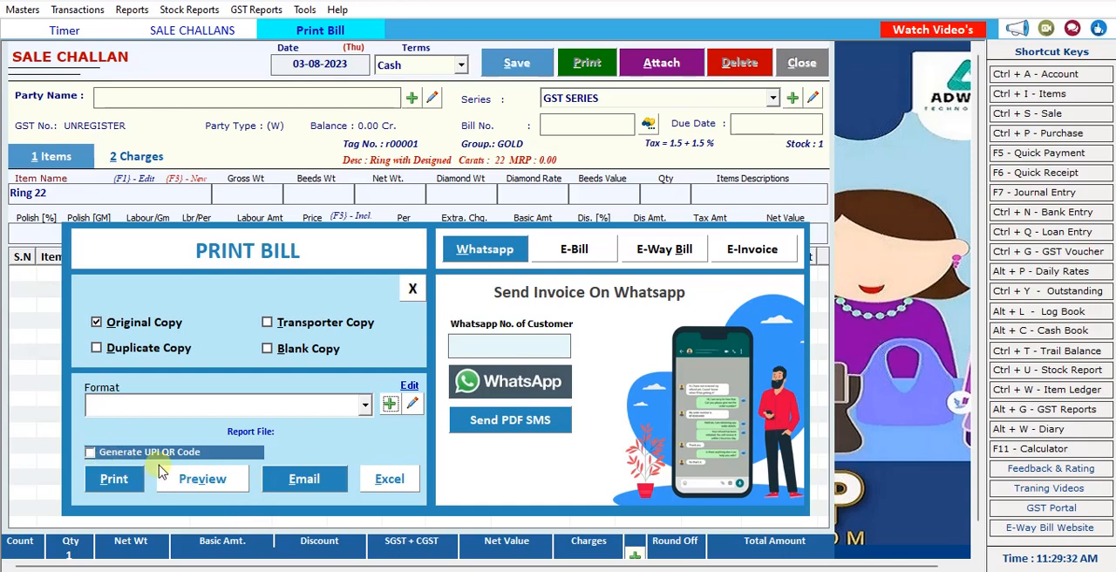
{"action": "left_click", "coordinate": [414, 290]}
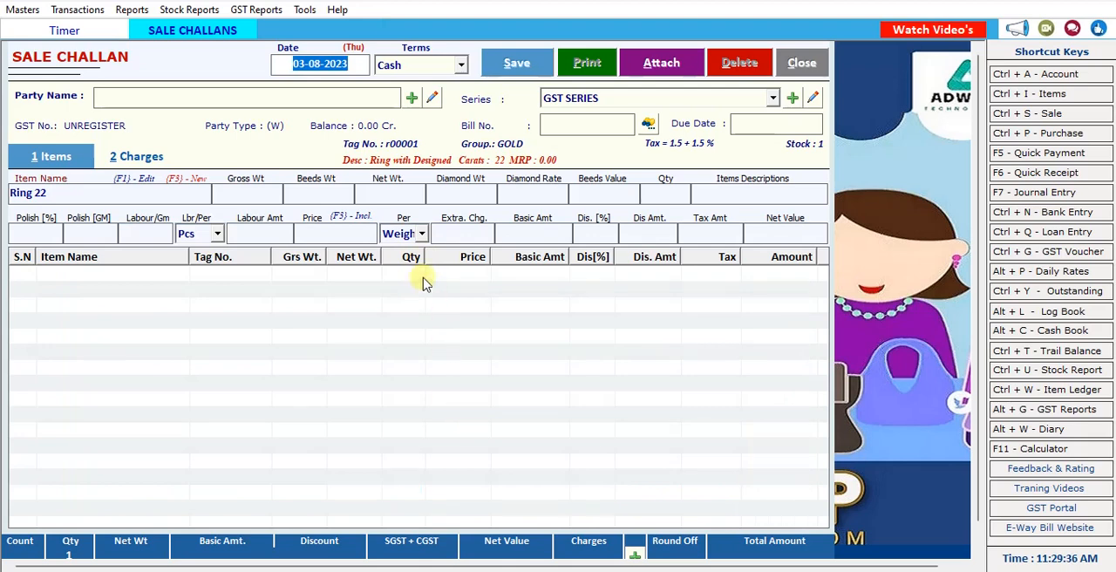
{"action": "left_click", "coordinate": [802, 63]}
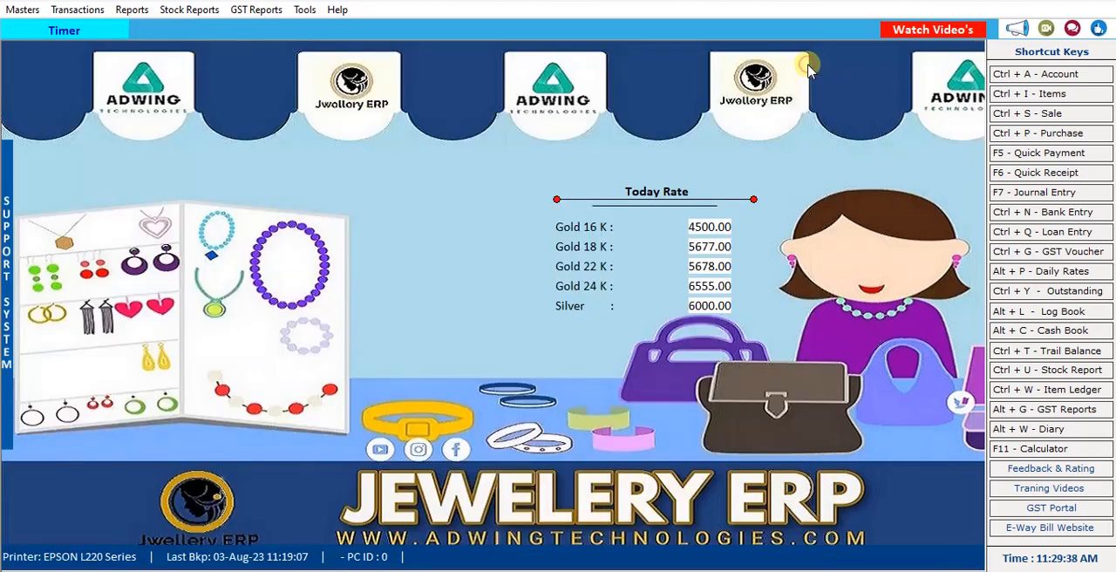
Start a new sale bill dated 03-08-2023 with Cash terms.
{"action": "left_click", "coordinate": [90, 10]}
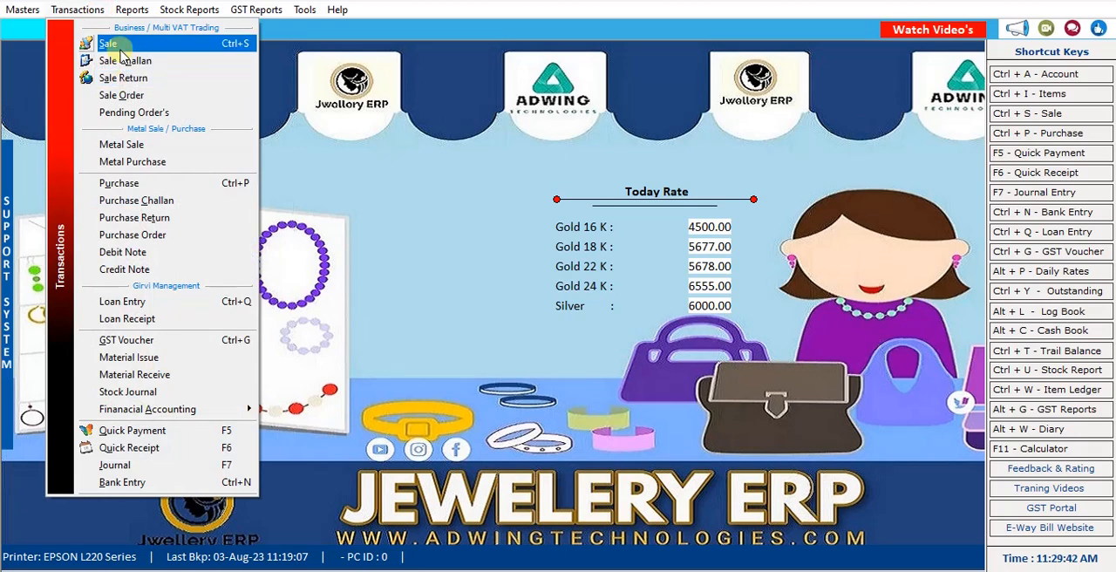
{"action": "left_click", "coordinate": [114, 44]}
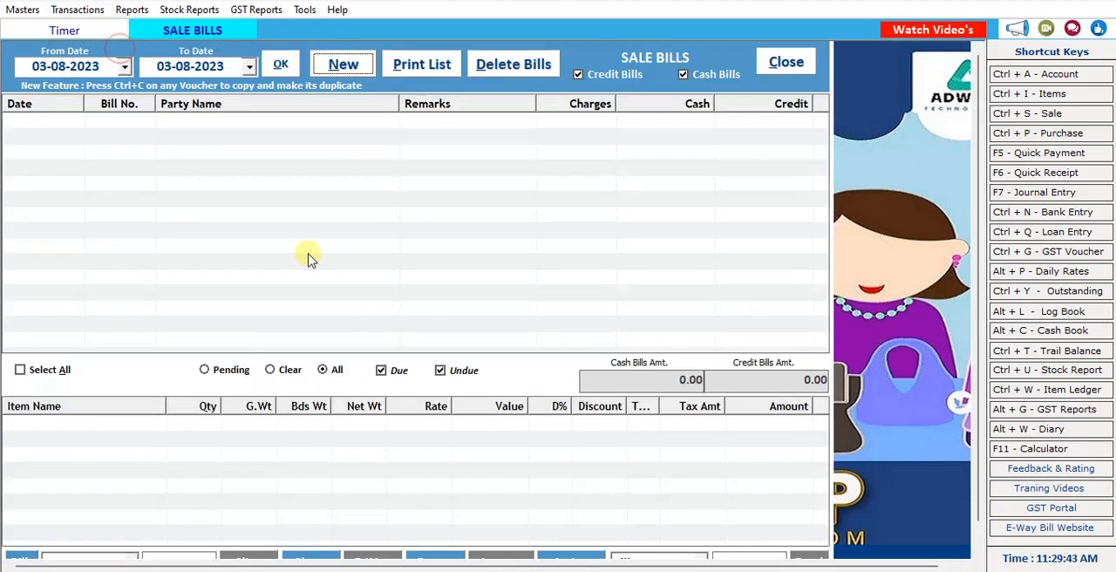
{"action": "left_click", "coordinate": [342, 64]}
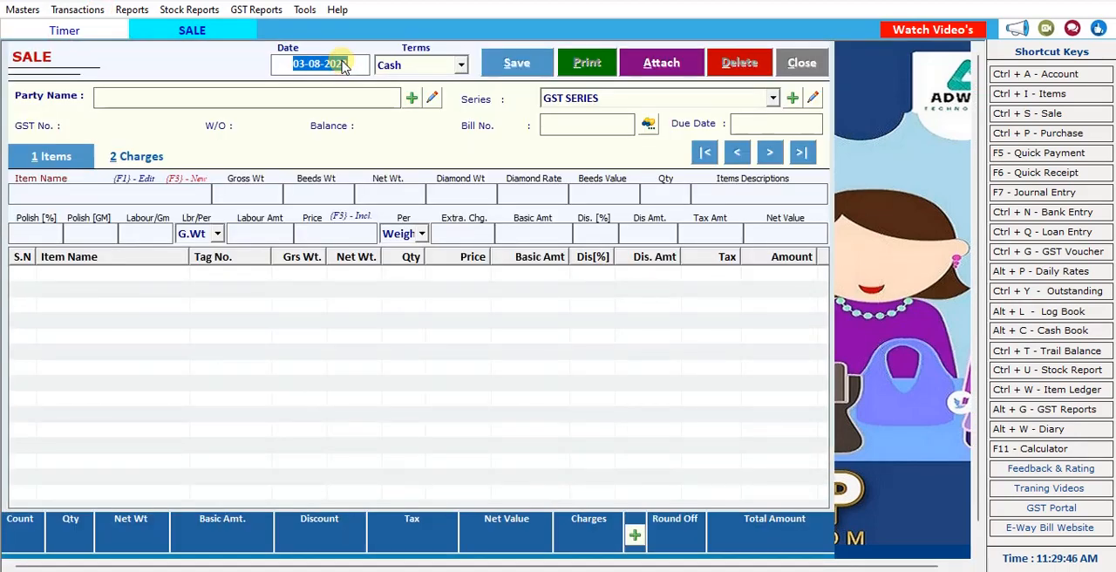
{"action": "key", "text": "Return"}
Choose the Cash account as the sale's party and retrieve pending challan 1 into the bill, keeping GST SERIES.
{"action": "key", "text": "Return"}
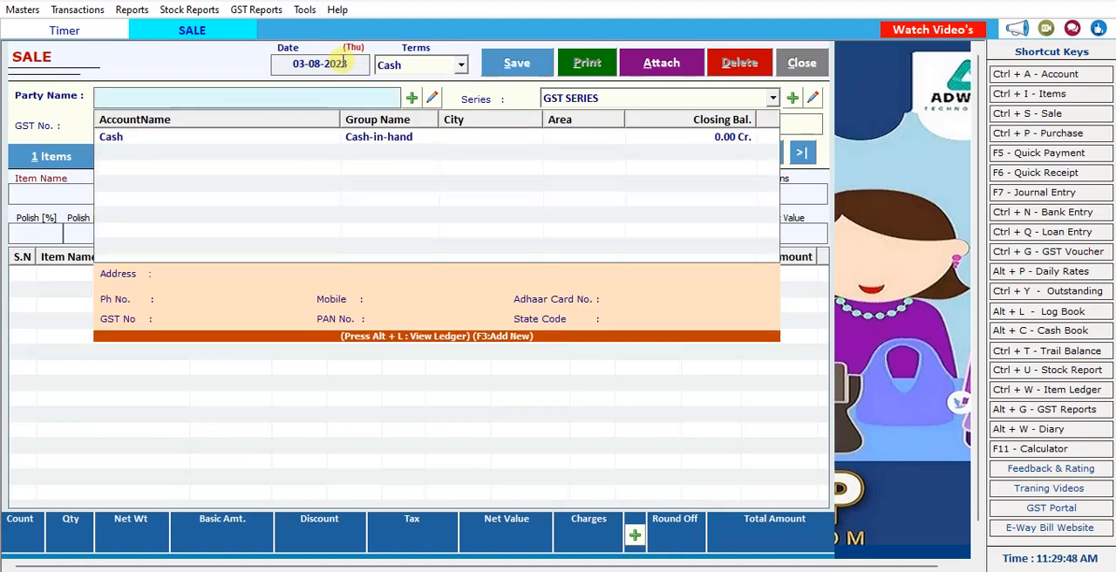
{"action": "key", "text": "Down"}
{"action": "key", "text": "Return"}
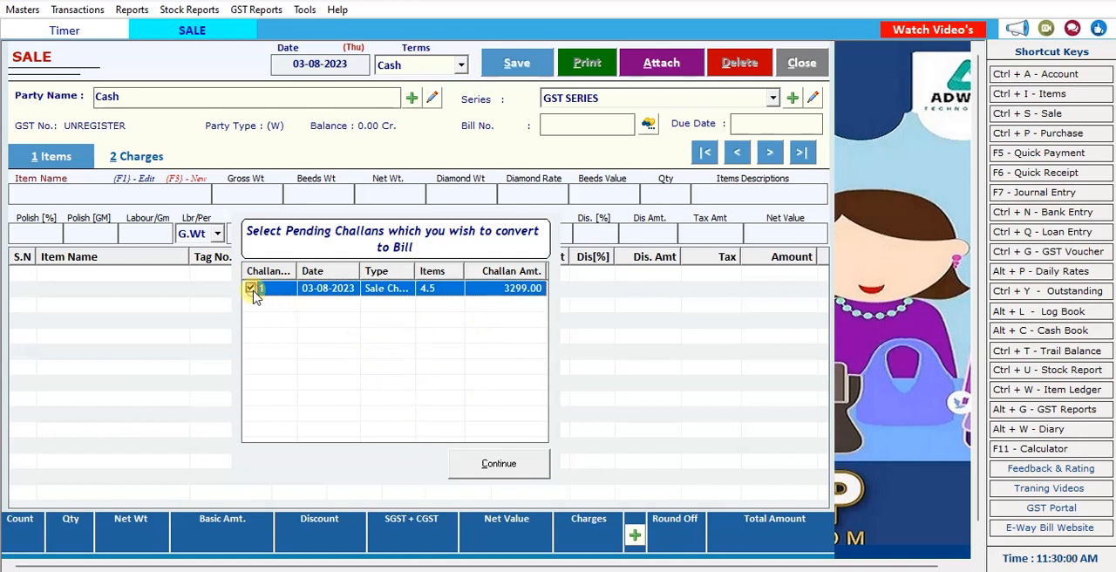
{"action": "left_click", "coordinate": [492, 463]}
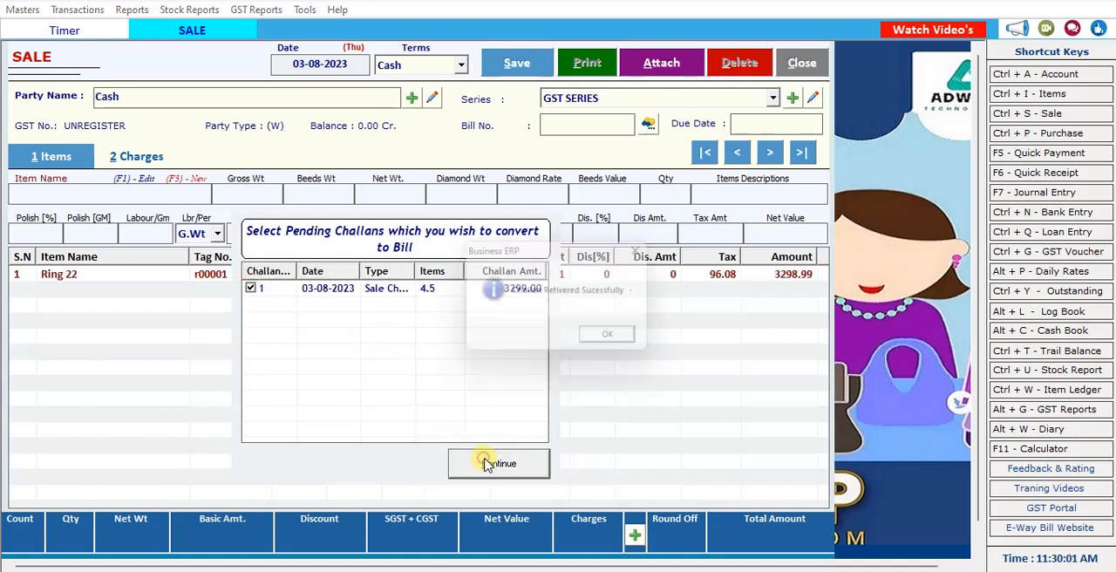
{"action": "left_click", "coordinate": [621, 341]}
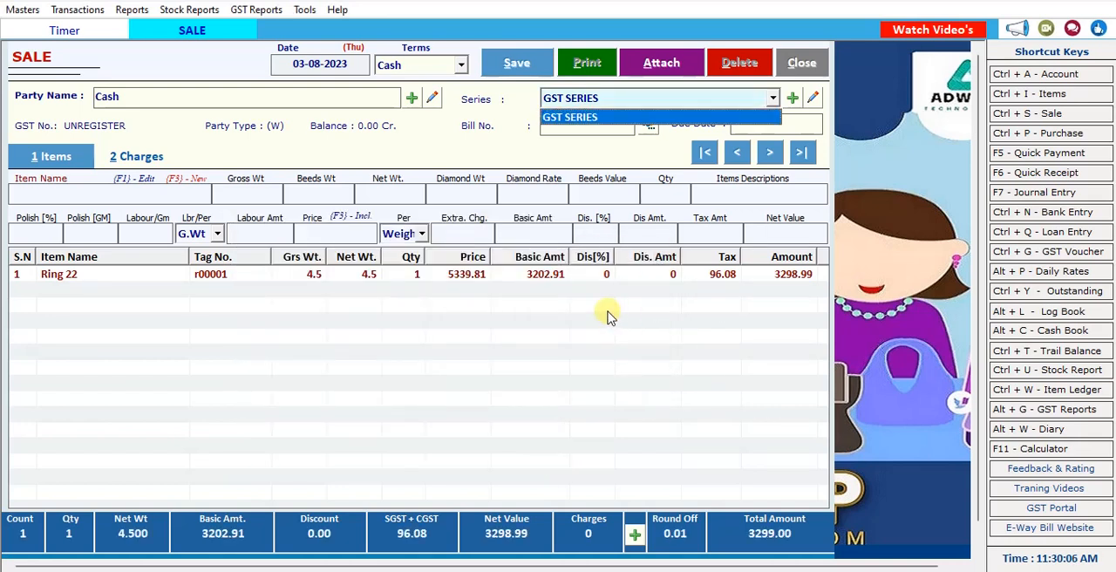
{"action": "left_click", "coordinate": [607, 311]}
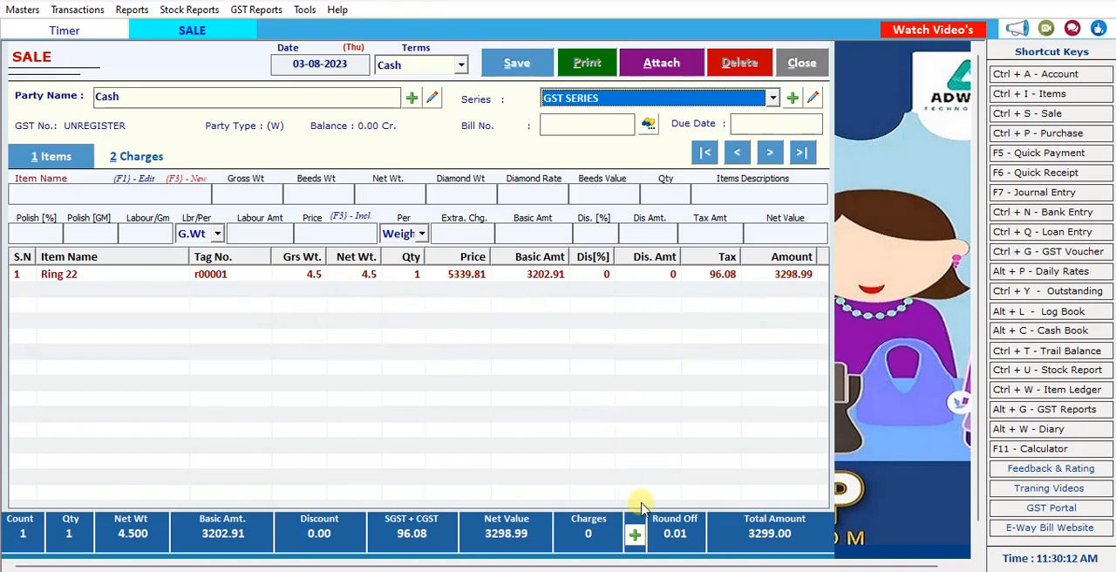
Review the charge types available for the sale bill without adding any.
{"action": "left_click", "coordinate": [139, 159]}
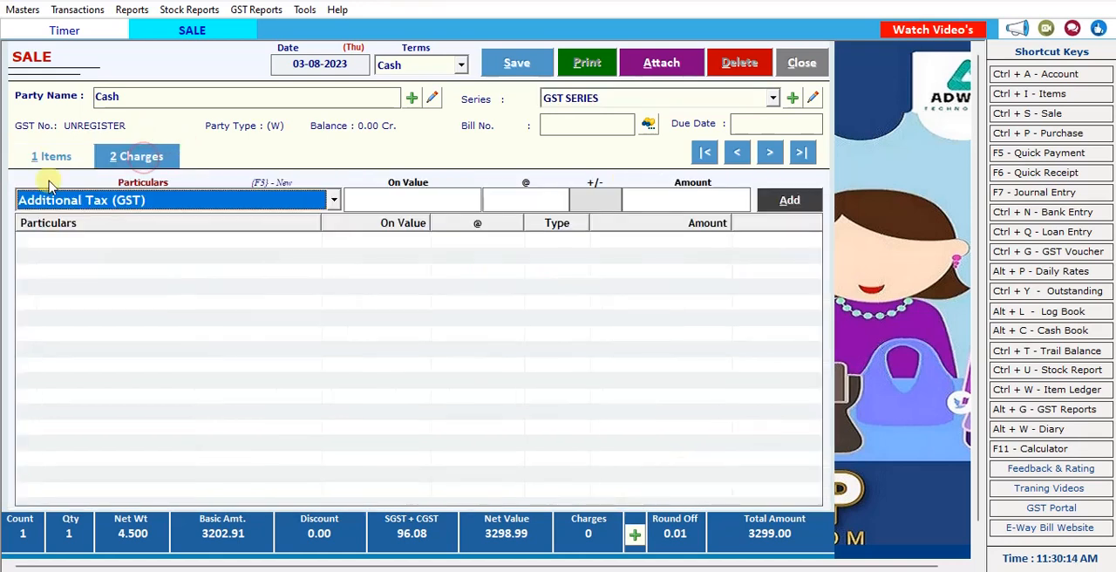
{"action": "left_click", "coordinate": [330, 202]}
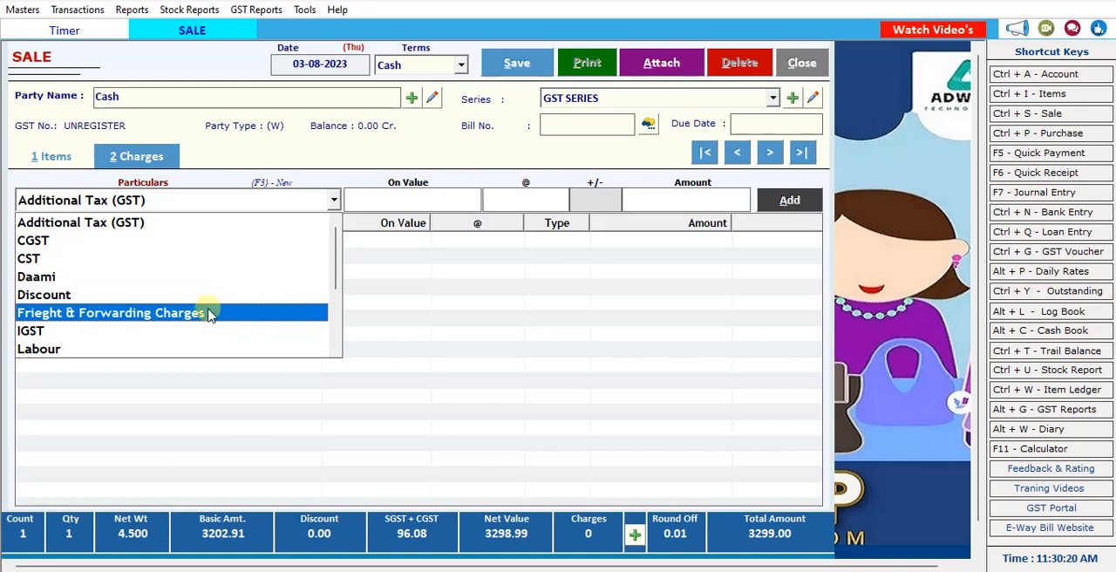
{"action": "left_click", "coordinate": [400, 312]}
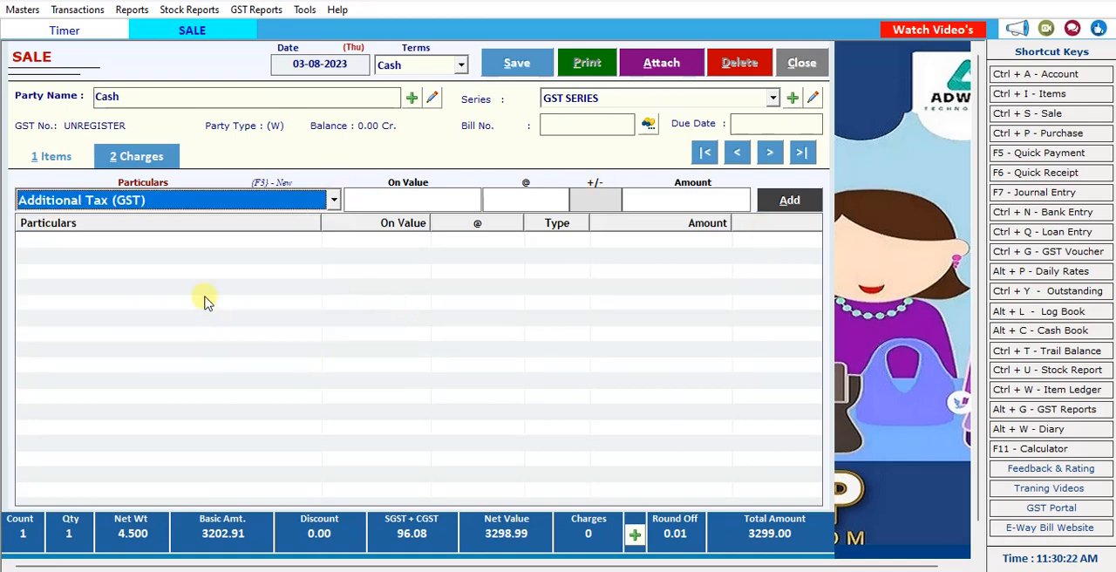
Return to the sale bill's items and settle the bill with a cash payment of 3299.
{"action": "left_click", "coordinate": [43, 156]}
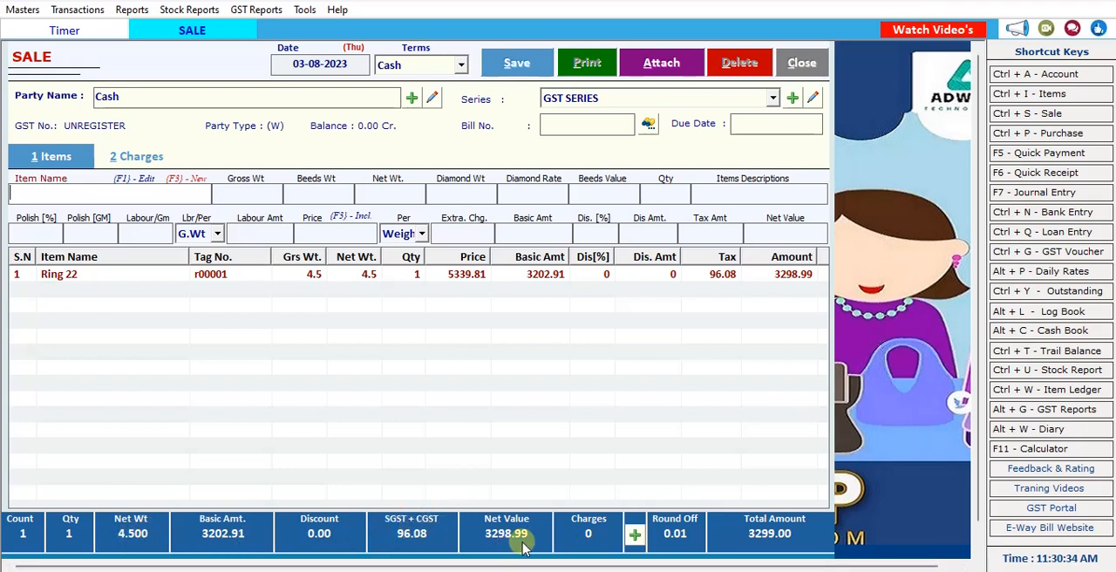
{"action": "left_click", "coordinate": [635, 535]}
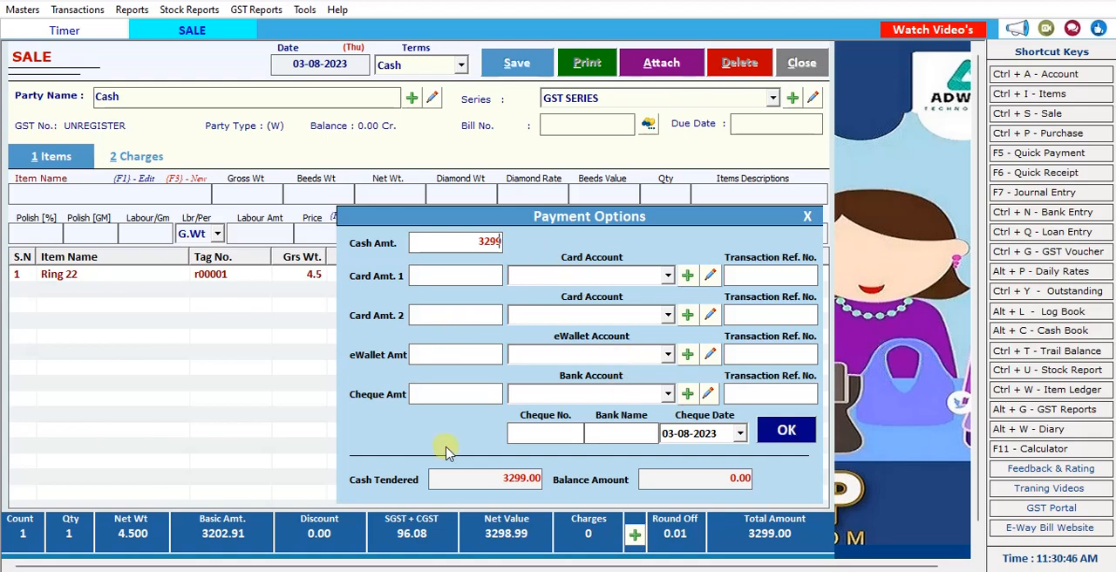
{"action": "left_click", "coordinate": [786, 429]}
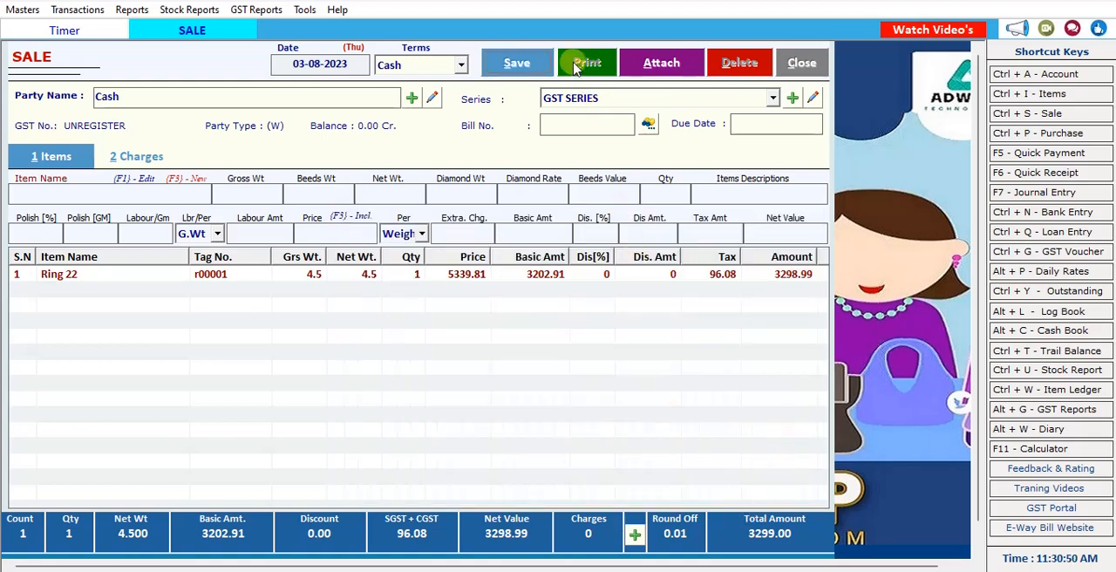
Assign bill number 1, save the sale bill, and choose to print it.
{"action": "left_click", "coordinate": [517, 64]}
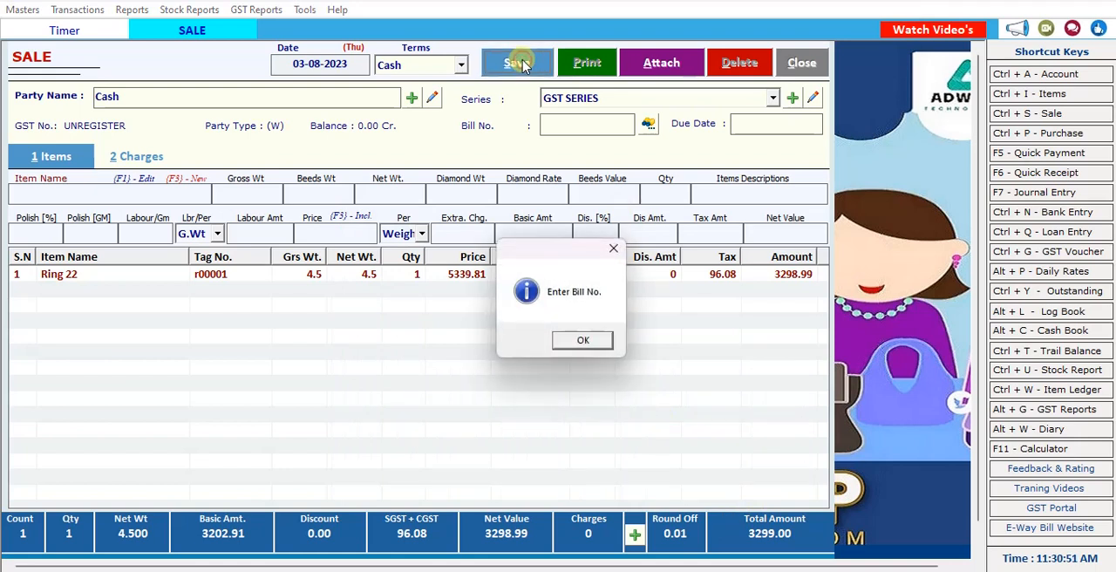
{"action": "left_click", "coordinate": [583, 341]}
{"action": "left_click", "coordinate": [584, 125]}
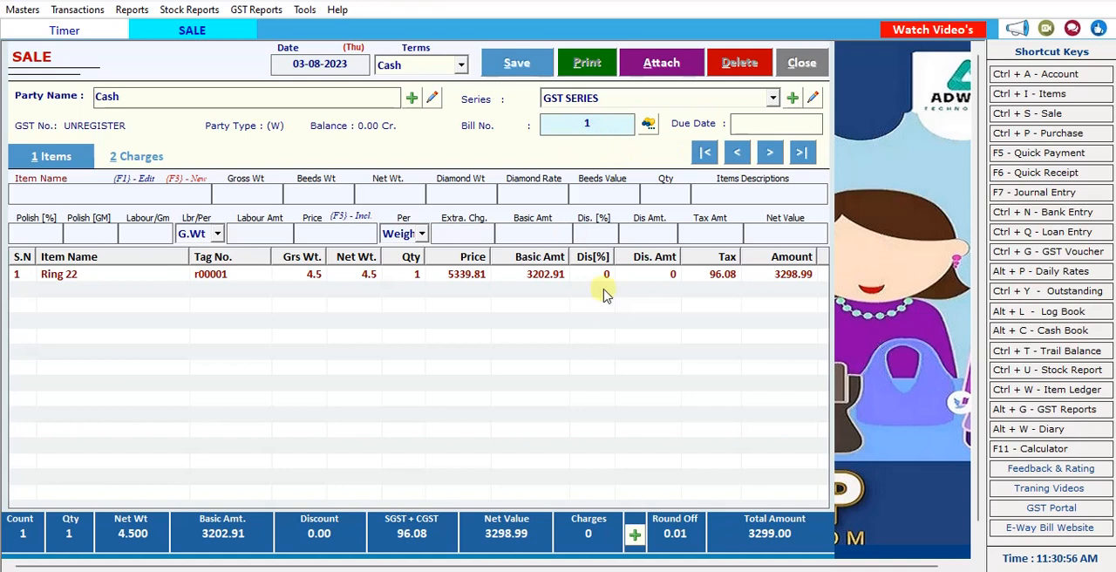
{"action": "left_click", "coordinate": [518, 63]}
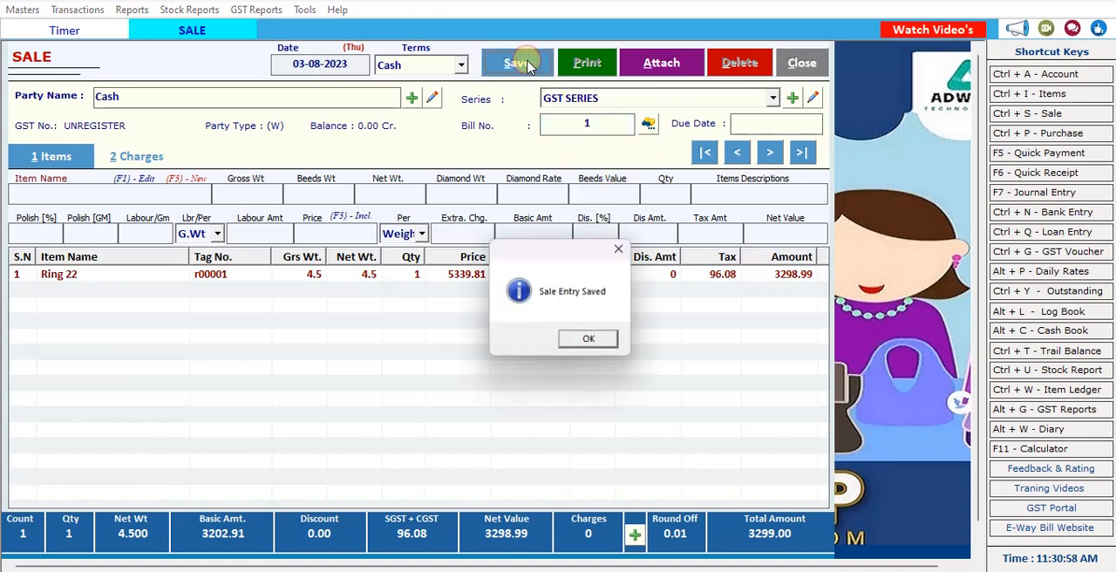
{"action": "left_click", "coordinate": [590, 342]}
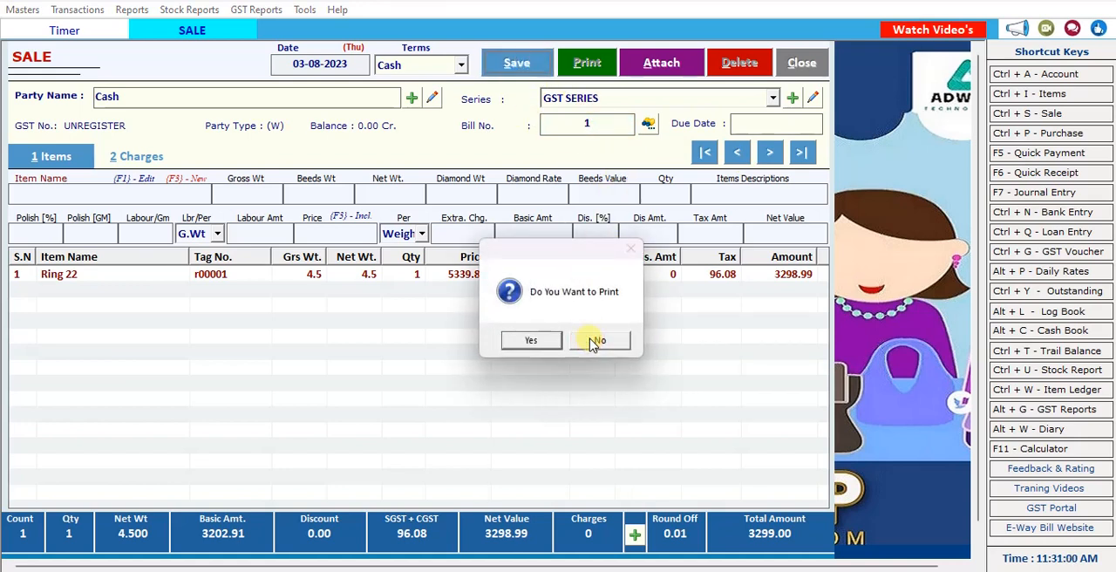
{"action": "left_click", "coordinate": [543, 341]}
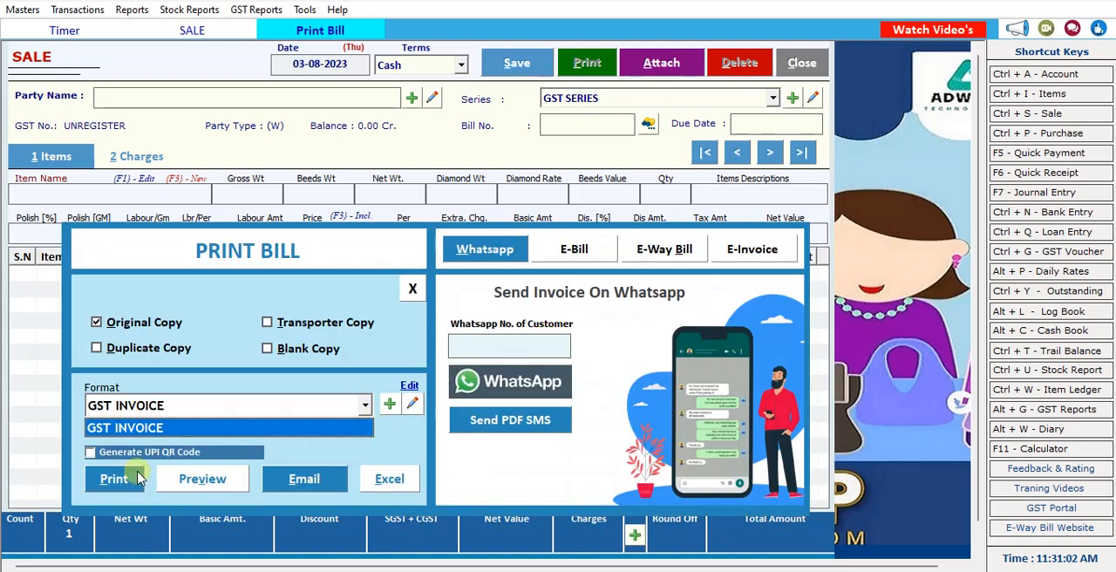
Try to preview the GST INVOICE with a UPI QR code, close the company information, and turn the QR code option off.
{"action": "left_click", "coordinate": [89, 456]}
{"action": "left_click", "coordinate": [90, 454]}
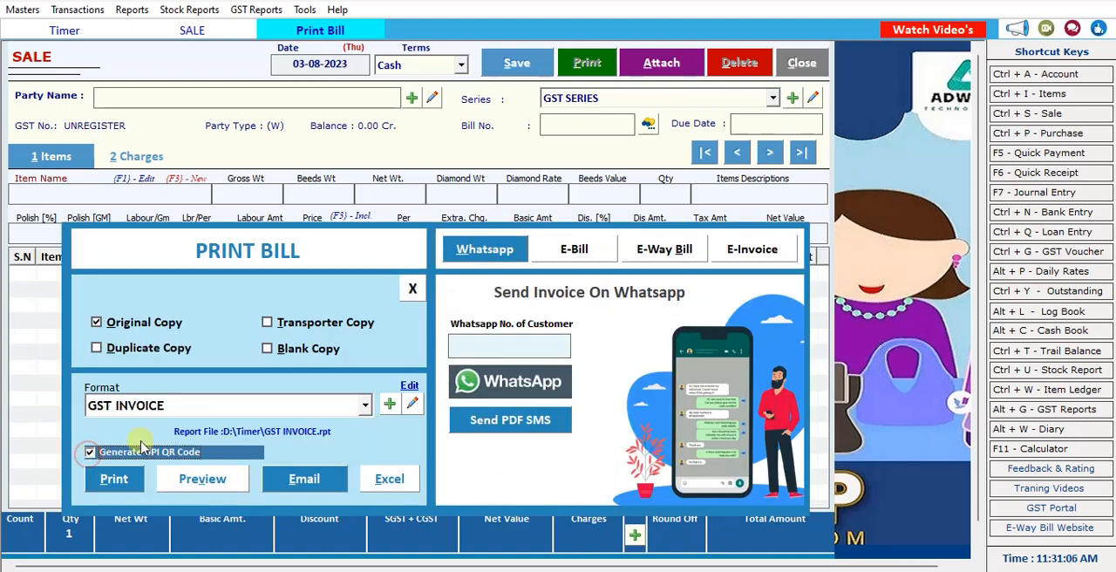
{"action": "left_click", "coordinate": [216, 486]}
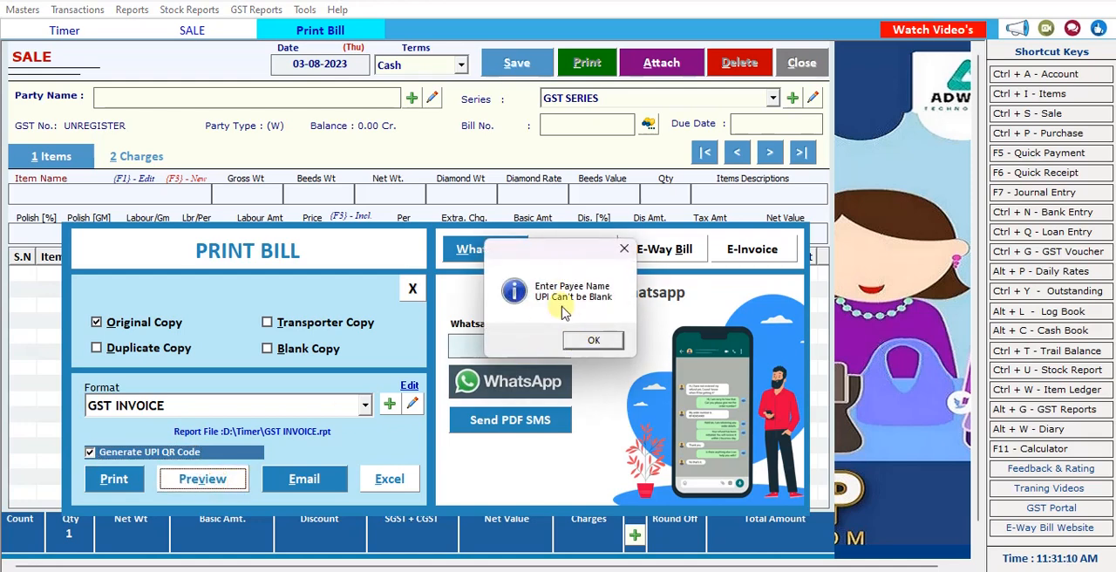
{"action": "left_click", "coordinate": [594, 342]}
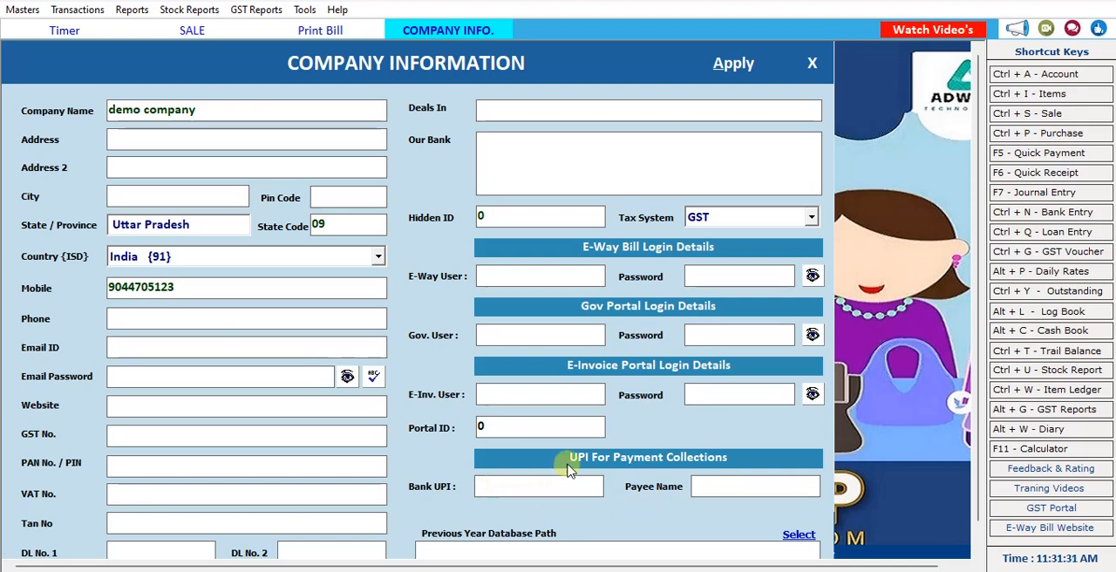
{"action": "left_click", "coordinate": [811, 63]}
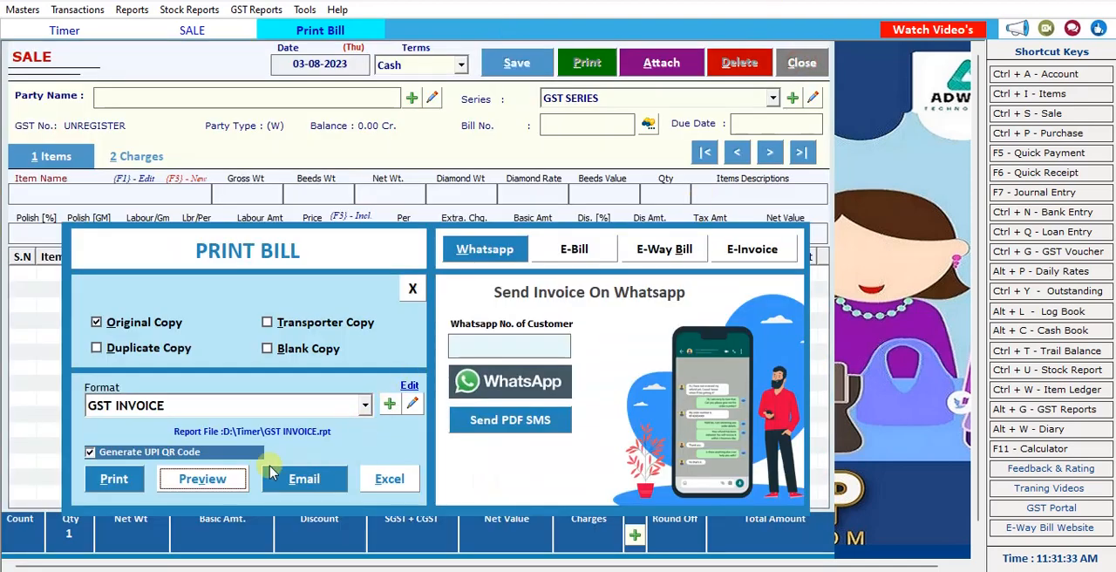
{"action": "left_click", "coordinate": [91, 451]}
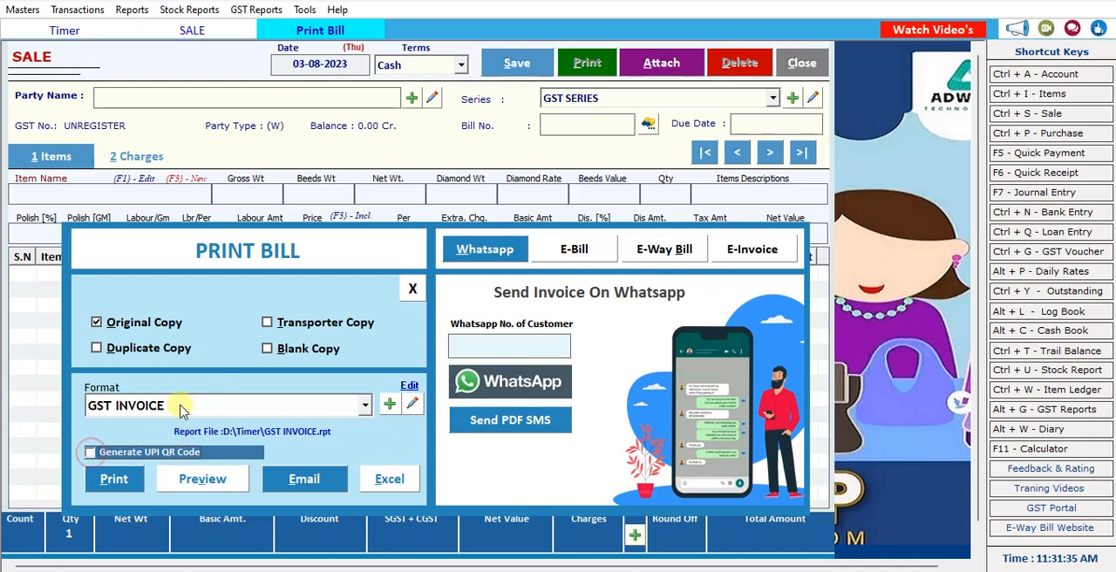
Preview the bill in GST INVOICE format, examine its item lines and totals, and close the preview, bill printing and sale entry.
{"action": "left_click", "coordinate": [221, 479]}
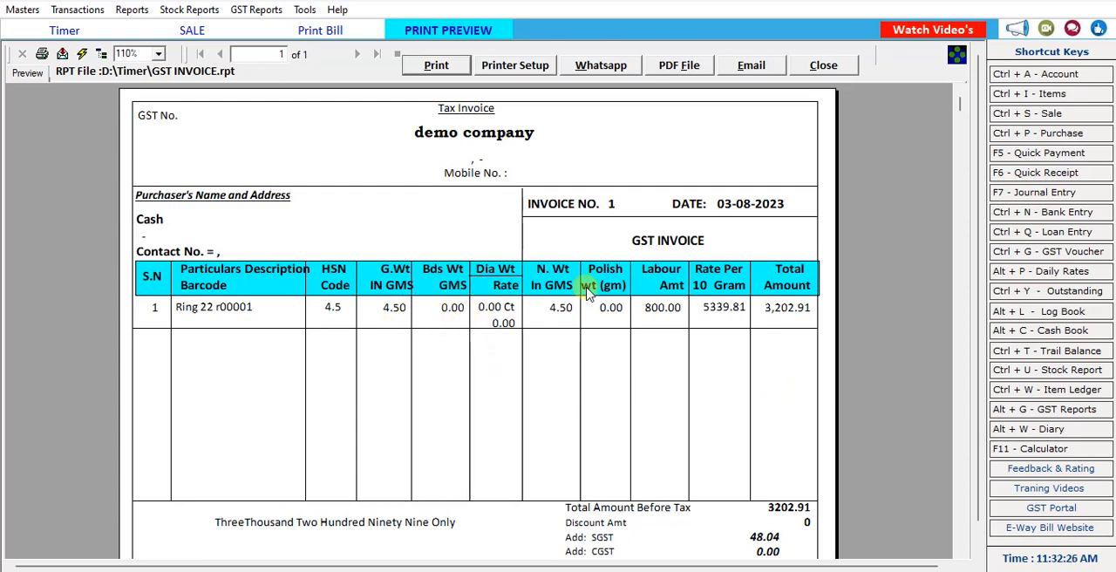
{"action": "scroll", "coordinate": [824, 362], "scroll_direction": "down", "scroll_amount": 3}
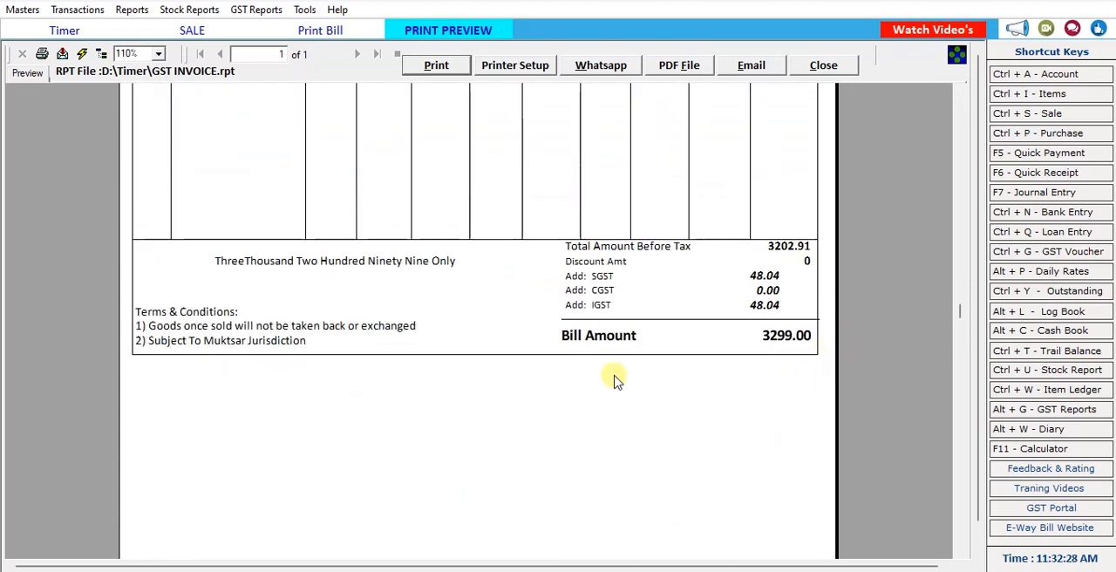
{"action": "scroll", "coordinate": [575, 401], "scroll_direction": "up", "scroll_amount": 3}
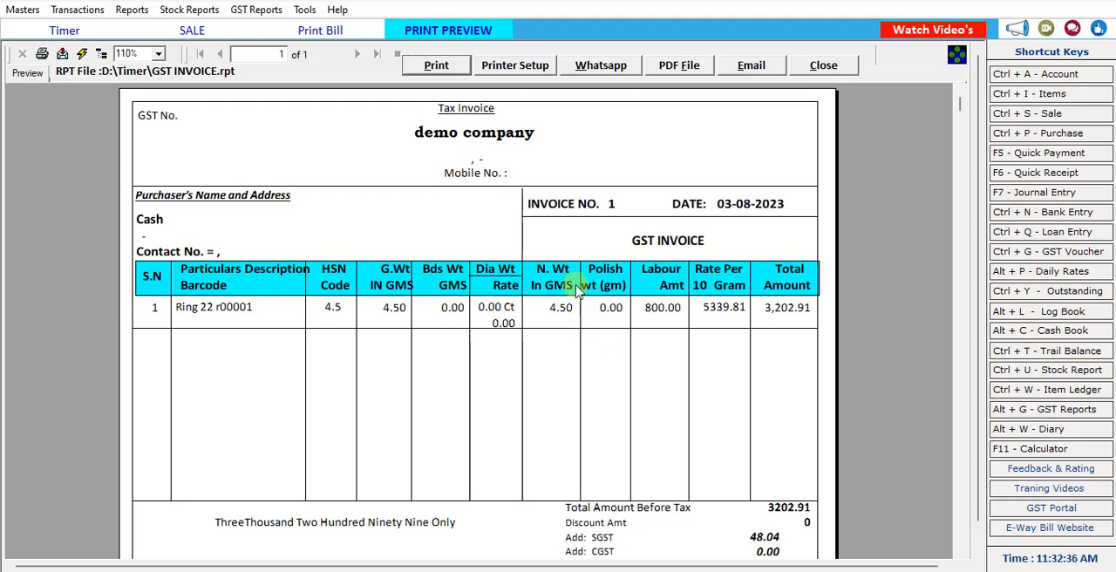
{"action": "left_click", "coordinate": [821, 66]}
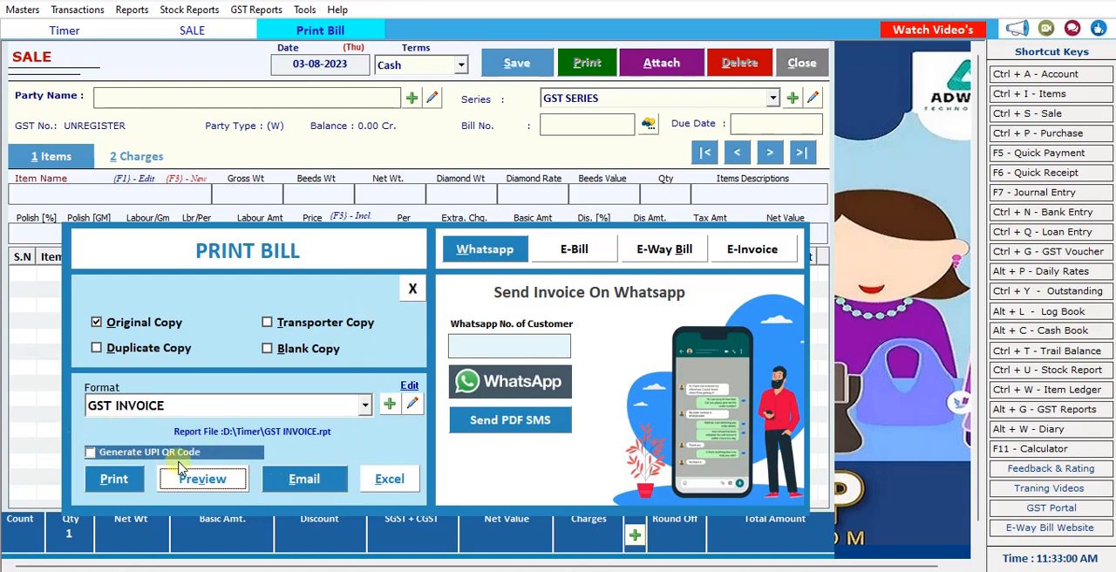
{"action": "left_click", "coordinate": [408, 293]}
{"action": "left_click", "coordinate": [798, 65]}
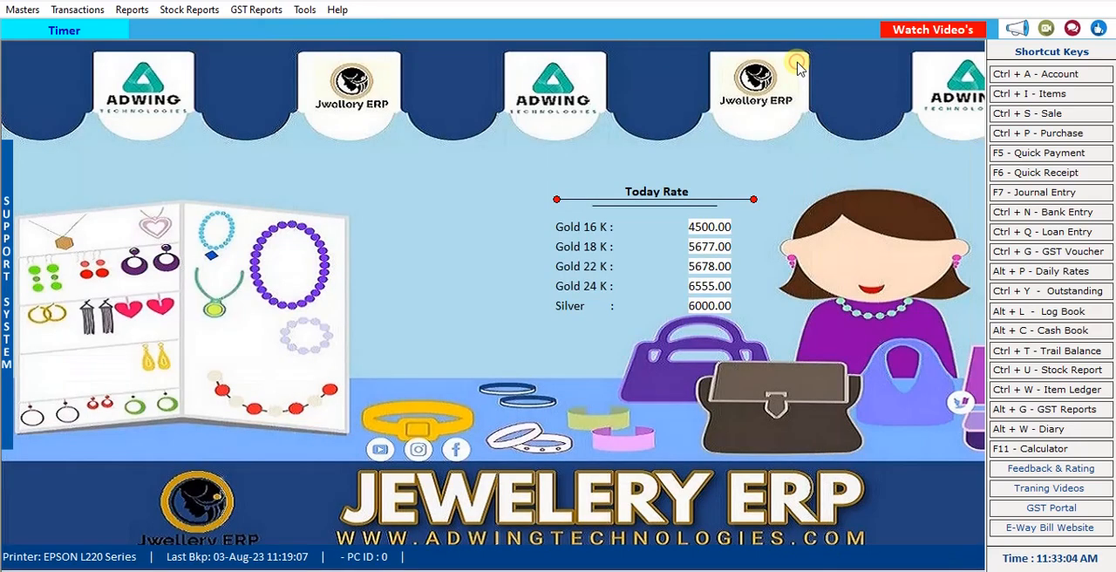
Start a new sale return dated 03-08-2023 with Cash terms.
{"action": "left_click", "coordinate": [69, 10]}
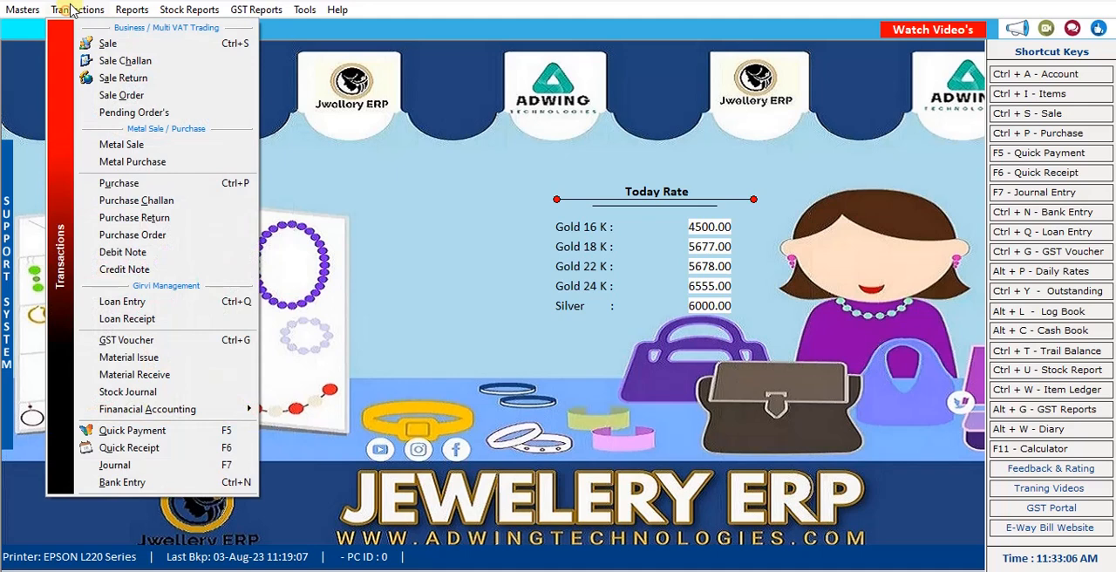
{"action": "left_click", "coordinate": [125, 78]}
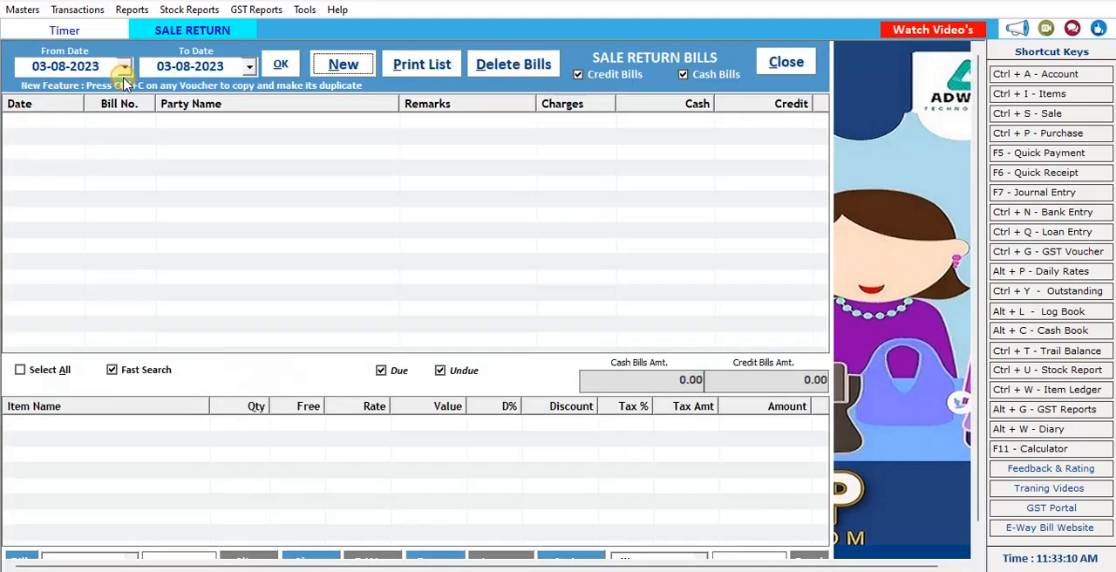
{"action": "left_click", "coordinate": [330, 61]}
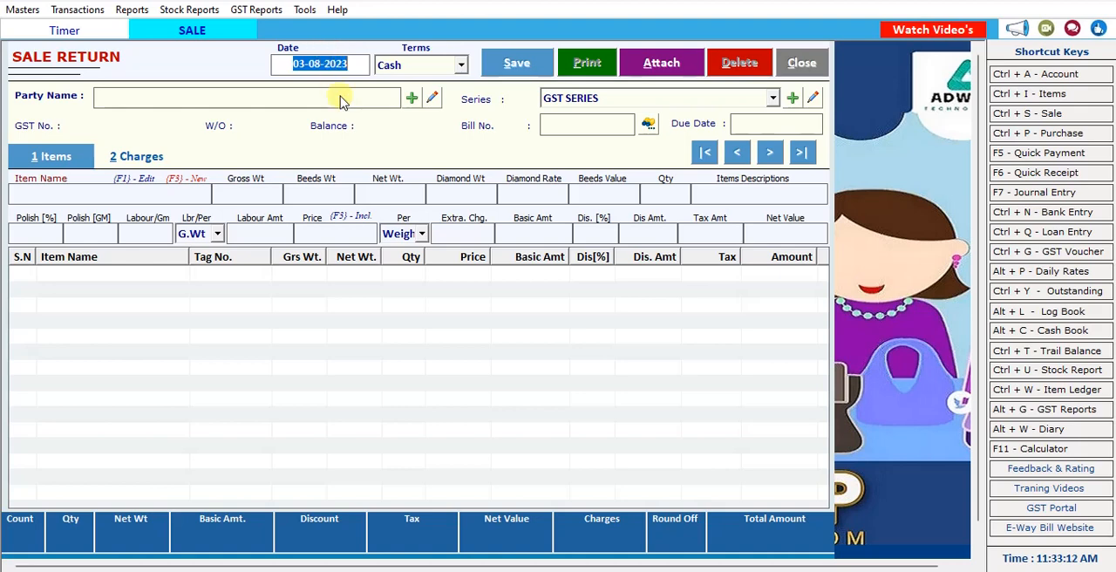
{"action": "key", "text": "Return"}
Choose the Cash account as the return's party, accept bill number 1, and enter the customer's name.
{"action": "key", "text": "Return"}
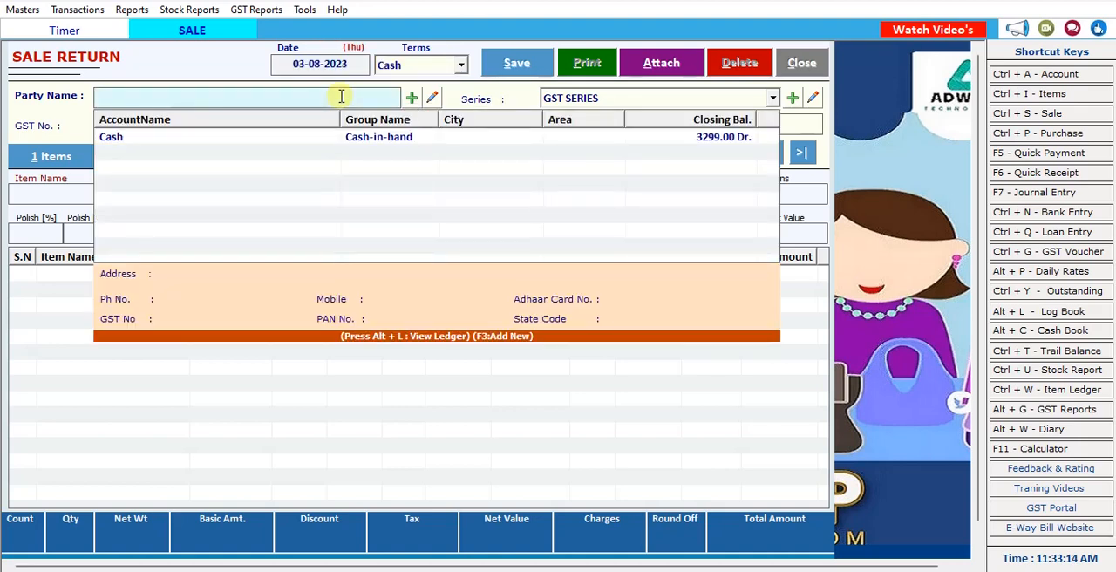
{"action": "key", "text": "Down"}
{"action": "key", "text": "Return"}
{"action": "key", "text": "Return"}
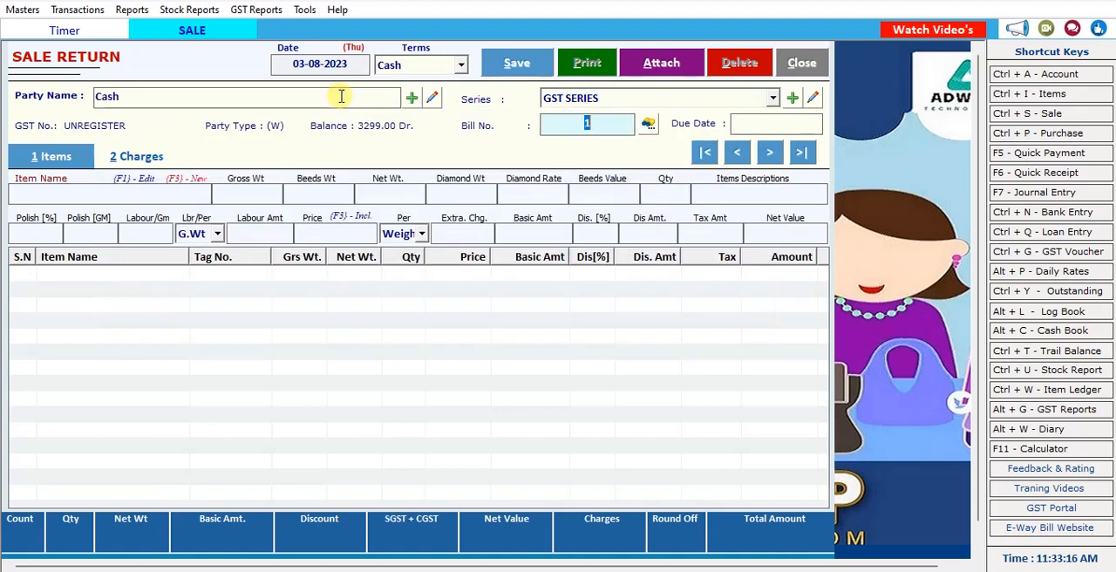
{"action": "key", "text": "Return"}
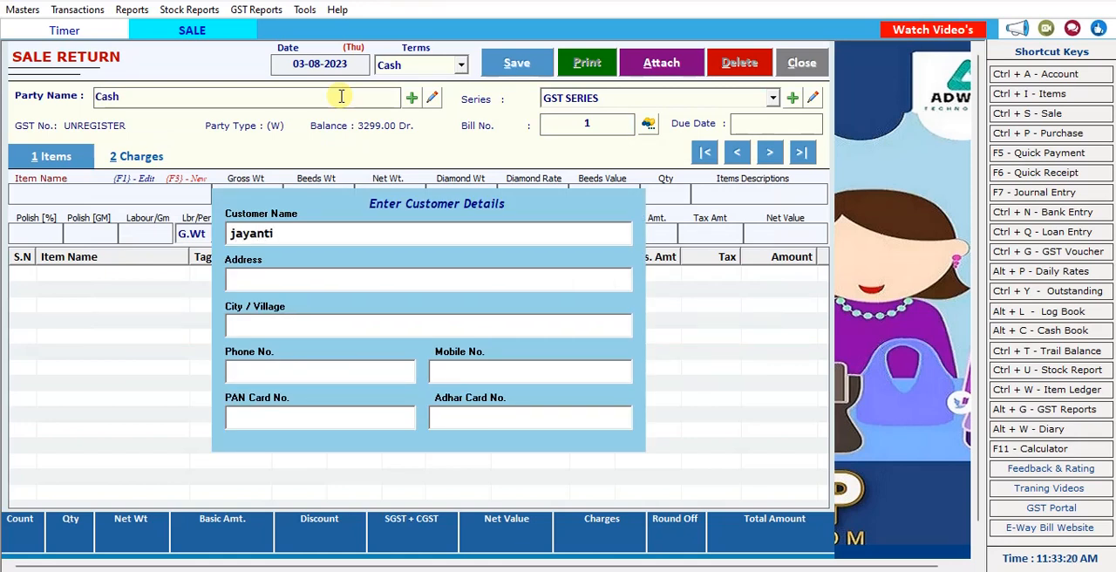
{"action": "key", "text": "Return"}
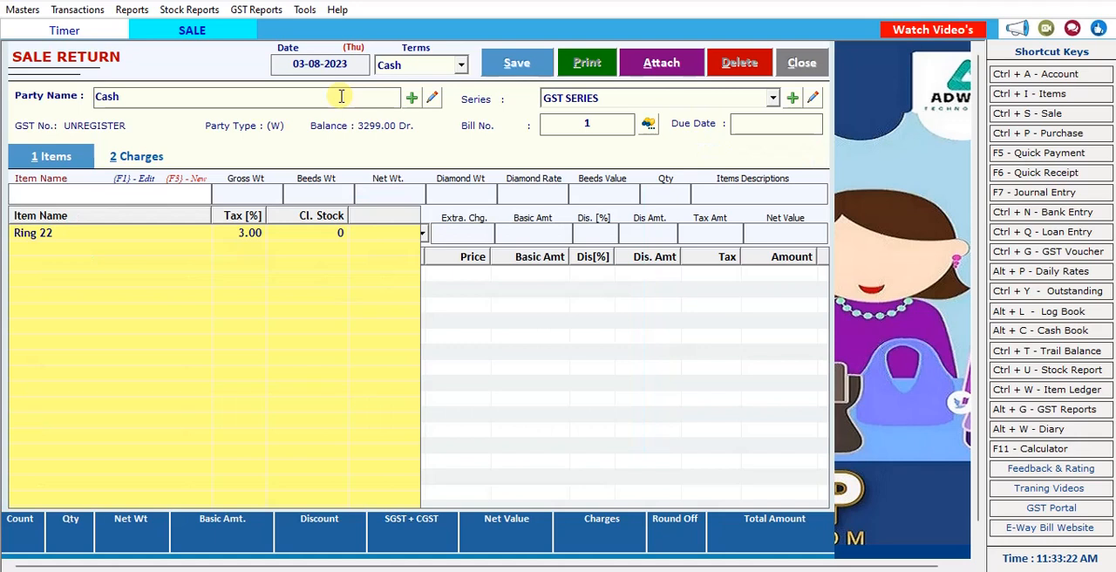
Select item Ring 22 with tag r00001 for the sale return.
{"action": "key", "text": "Down"}
{"action": "key", "text": "Return"}
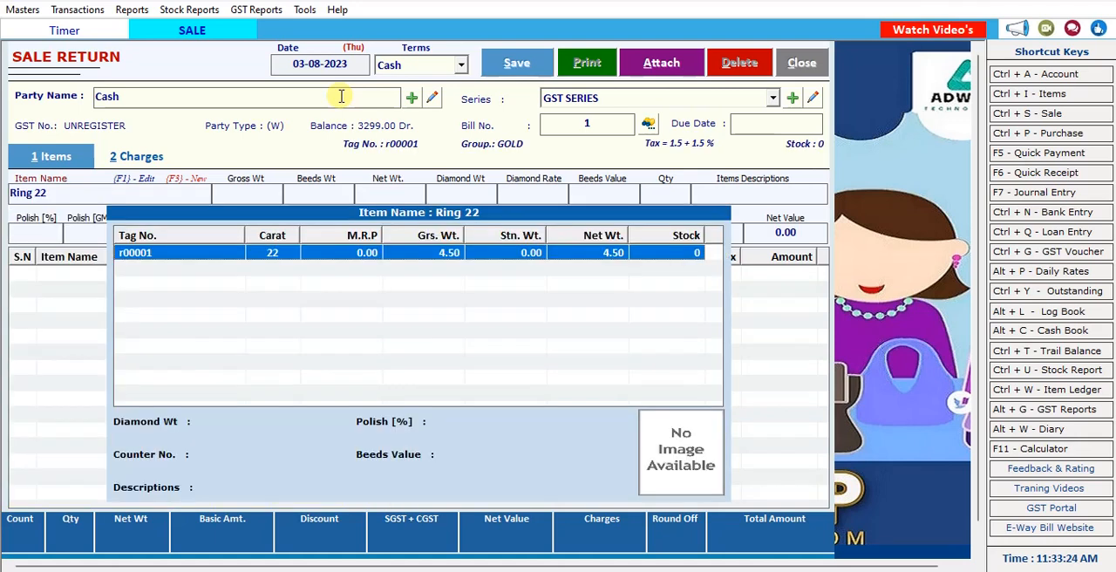
{"action": "double_click", "coordinate": [306, 261]}
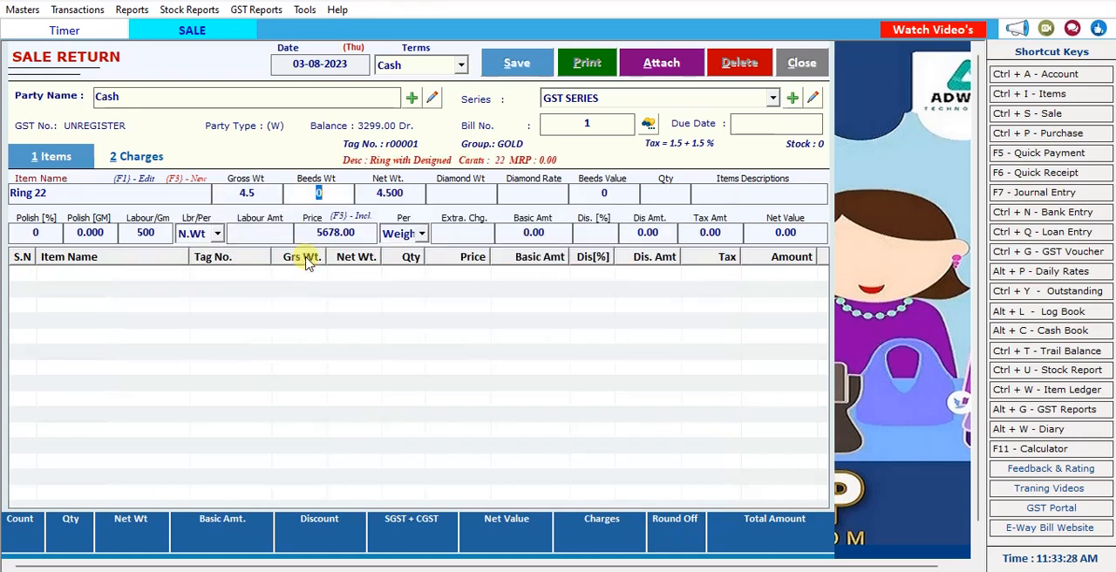
Accept the ring's weights, labour of 500 per gram on N.Wt and price of 5678, and add the line to the return.
{"action": "key", "text": "Return"}
{"action": "key", "text": "Return"}
{"action": "key", "text": "Return"}
{"action": "key", "text": "Return"}
{"action": "key", "text": "Return"}
{"action": "key", "text": "Return"}
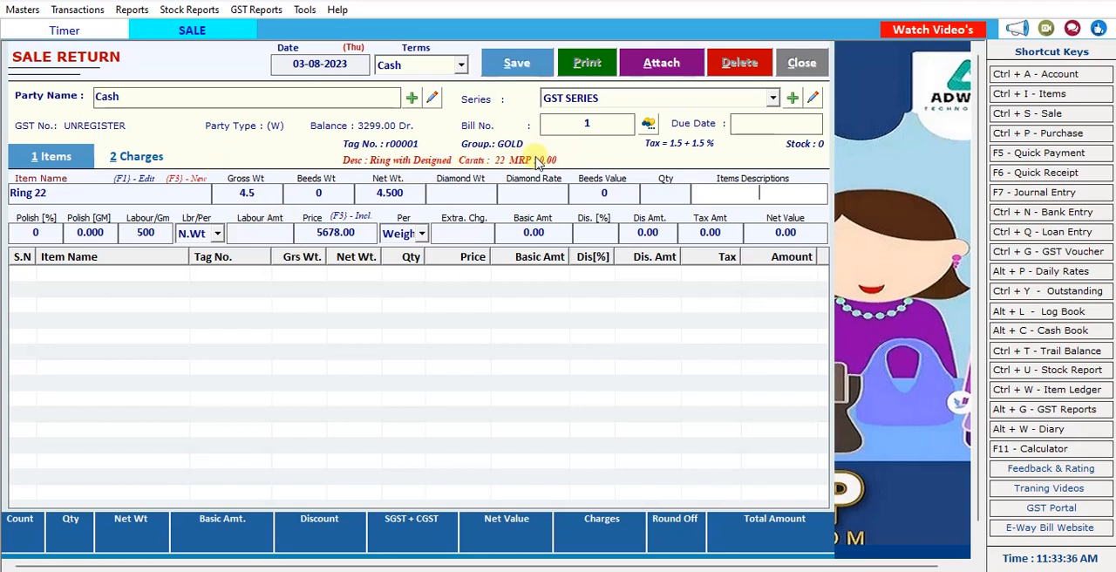
{"action": "key", "text": "Return"}
{"action": "key", "text": "Return"}
{"action": "key", "text": "Return"}
{"action": "key", "text": "Return"}
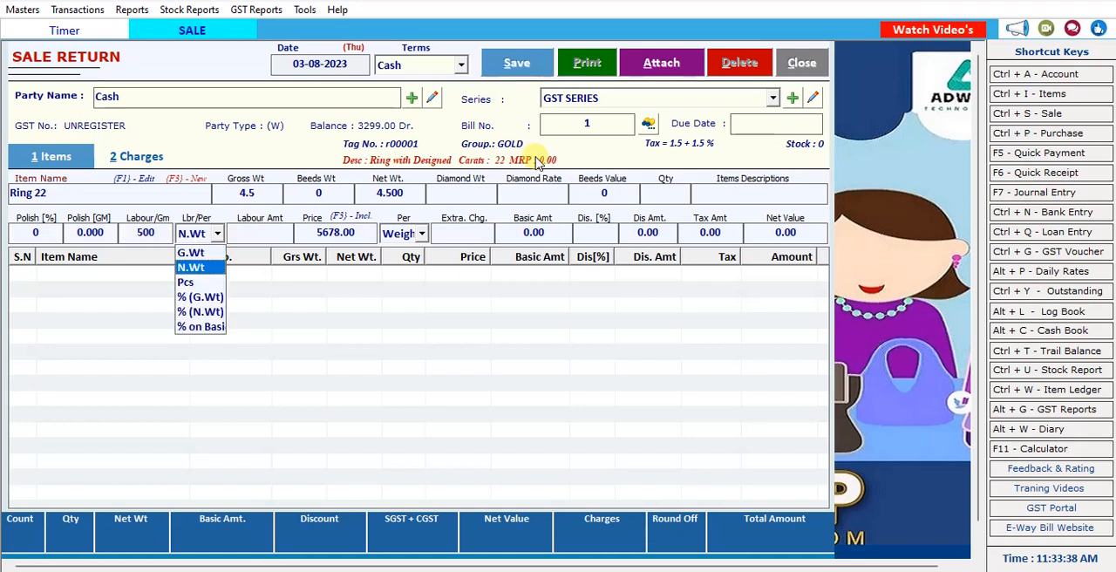
{"action": "key", "text": "Return"}
{"action": "key", "text": "Return"}
{"action": "key", "text": "Return"}
{"action": "key", "text": "Return"}
{"action": "key", "text": "Return"}
{"action": "key", "text": "Return"}
{"action": "key", "text": "Return"}
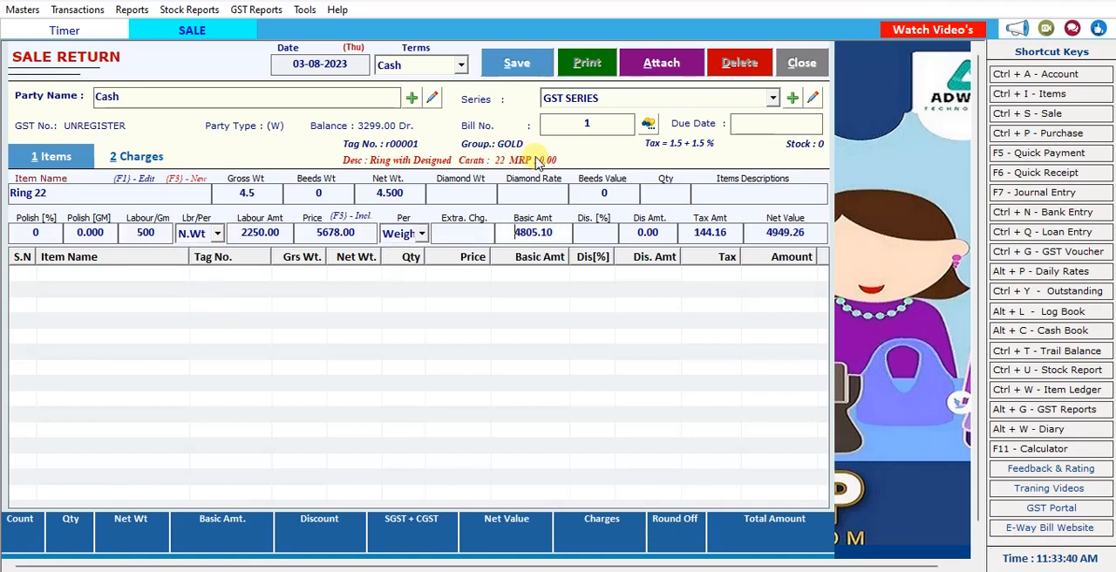
{"action": "key", "text": "Return"}
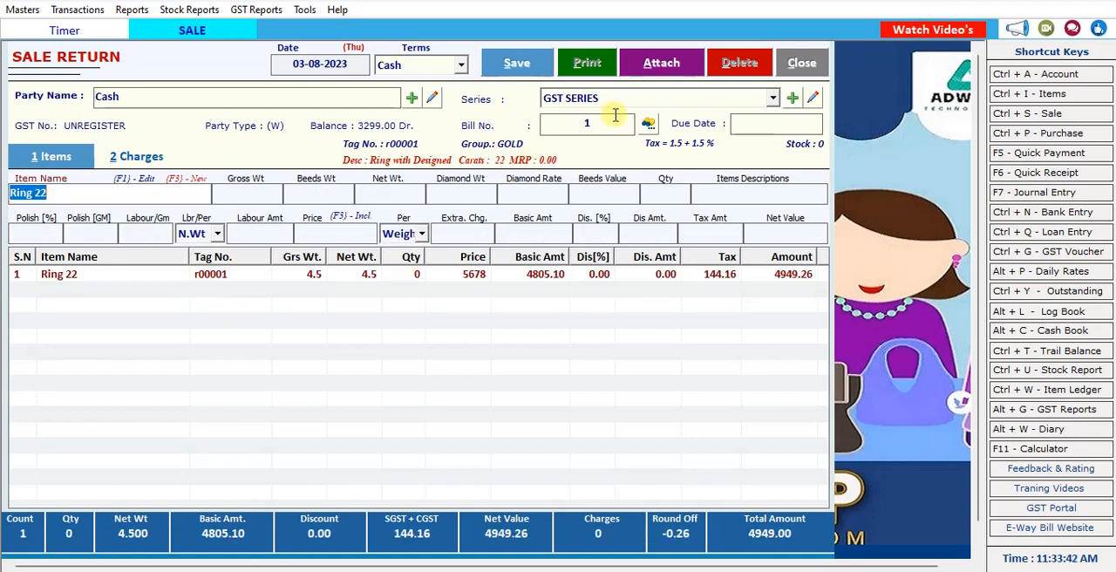
Save the sale return and close its entry form.
{"action": "left_click", "coordinate": [514, 67]}
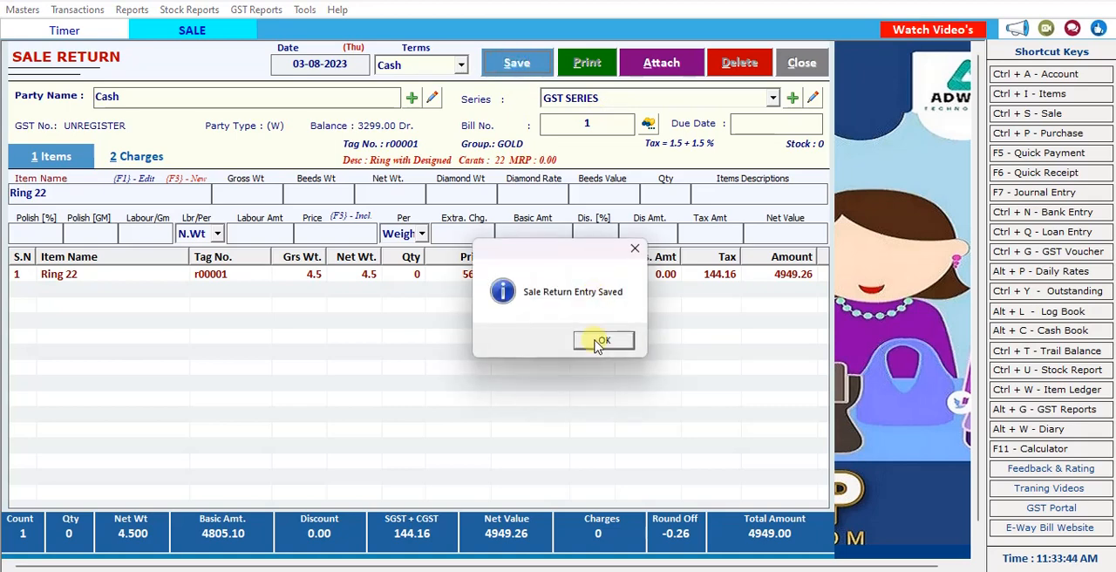
{"action": "left_click", "coordinate": [600, 341]}
{"action": "left_click", "coordinate": [599, 341]}
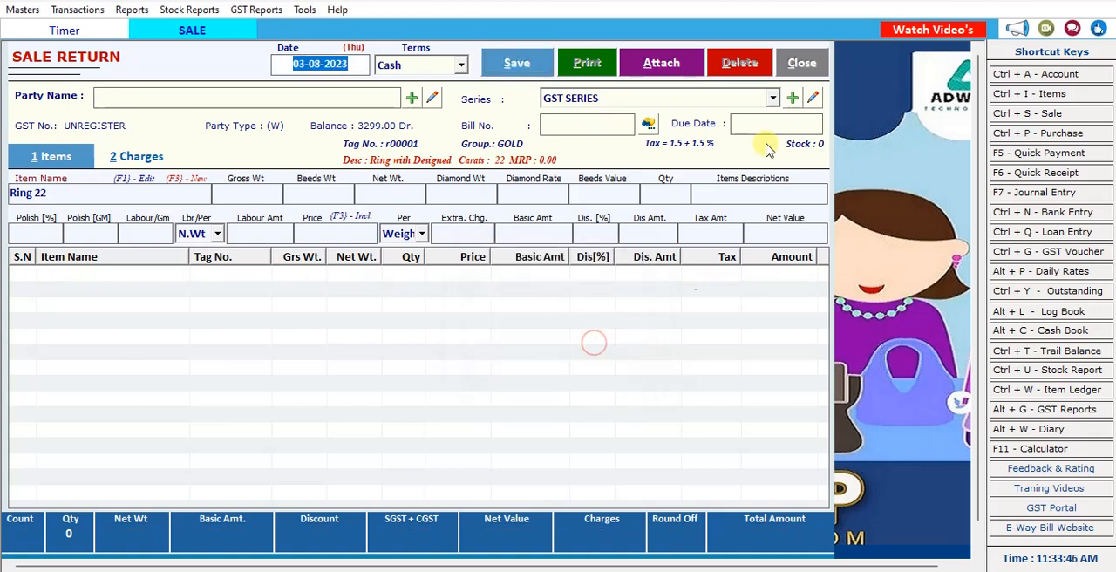
{"action": "left_click", "coordinate": [801, 63]}
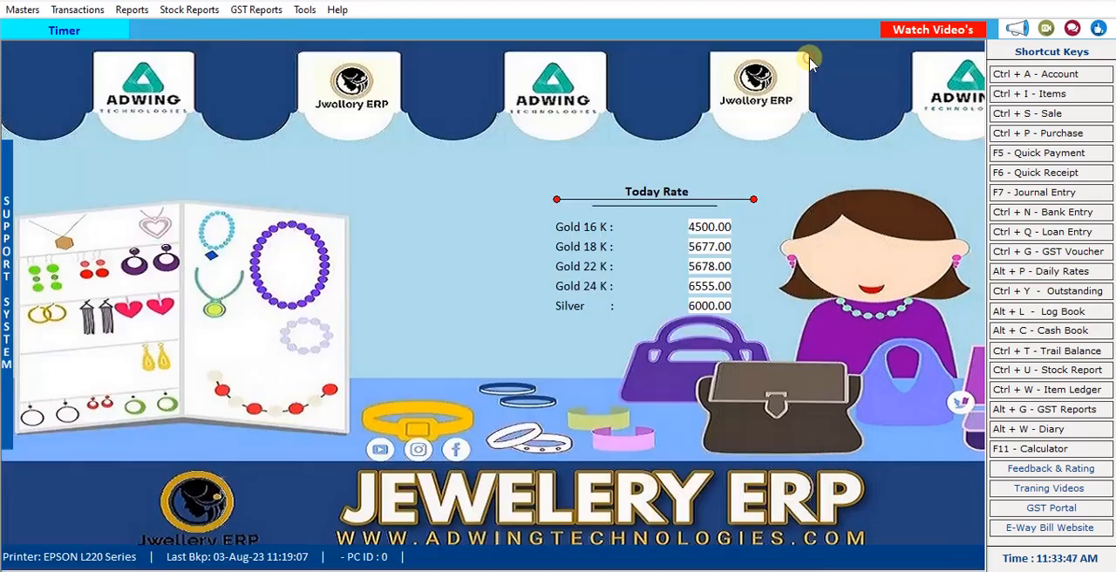
Open the Pending Orders report, run it by order number, and close it.
{"action": "left_click", "coordinate": [87, 10]}
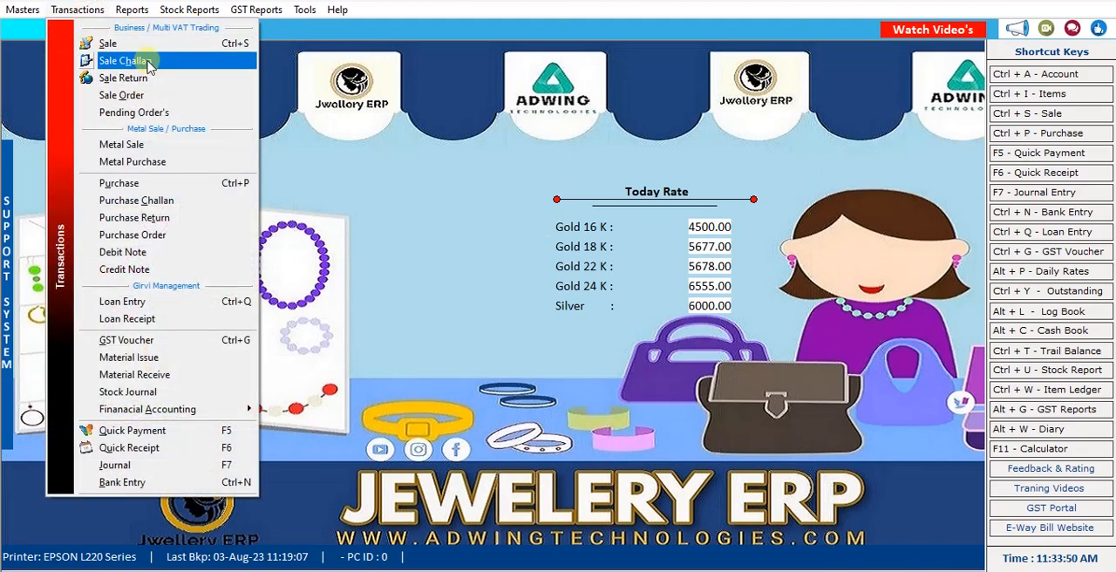
{"action": "left_click", "coordinate": [154, 112]}
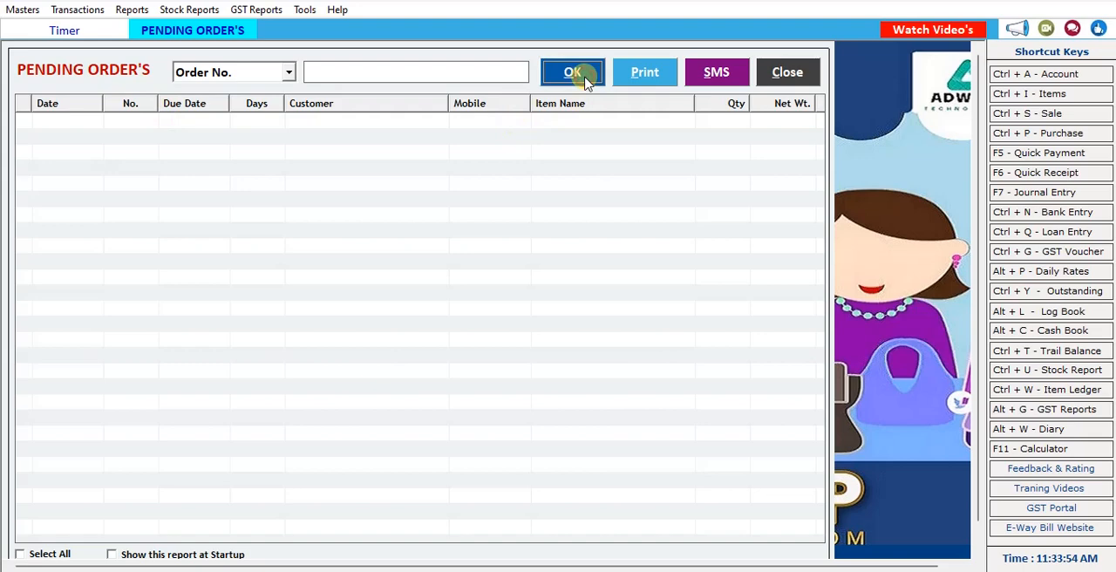
{"action": "left_click", "coordinate": [463, 79]}
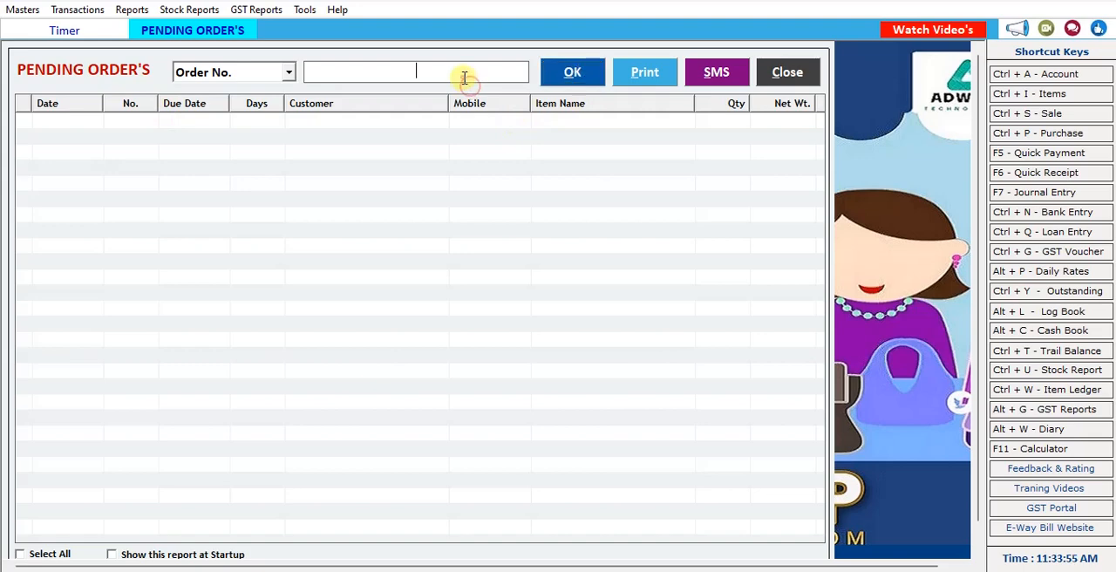
{"action": "left_click", "coordinate": [767, 74]}
Start a new metal sale with Cash terms, choose the Cash account as party, and accept bill number 2.
{"action": "left_click", "coordinate": [84, 10]}
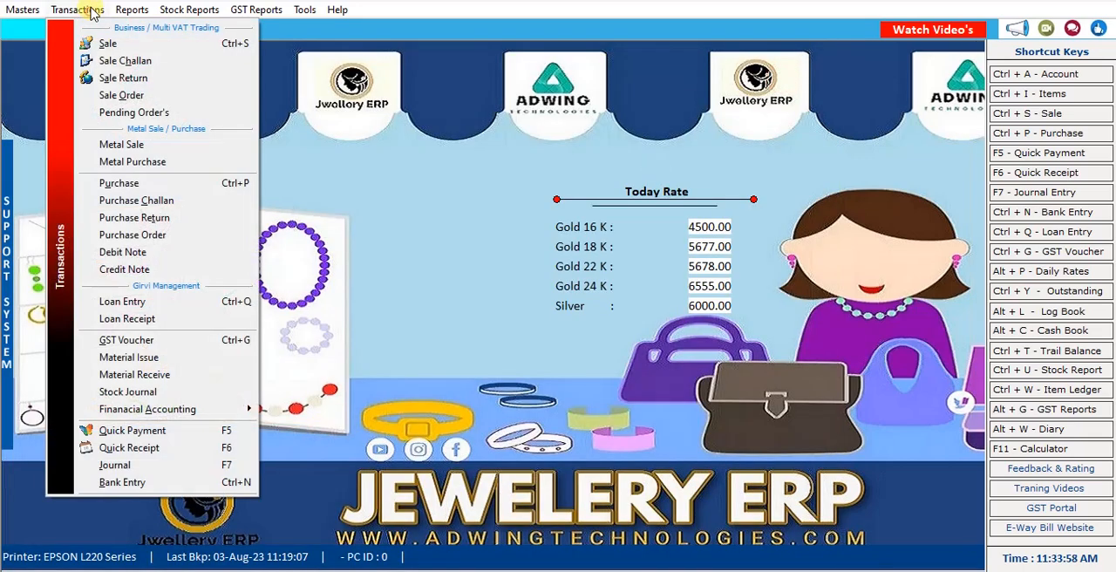
{"action": "left_click", "coordinate": [142, 149]}
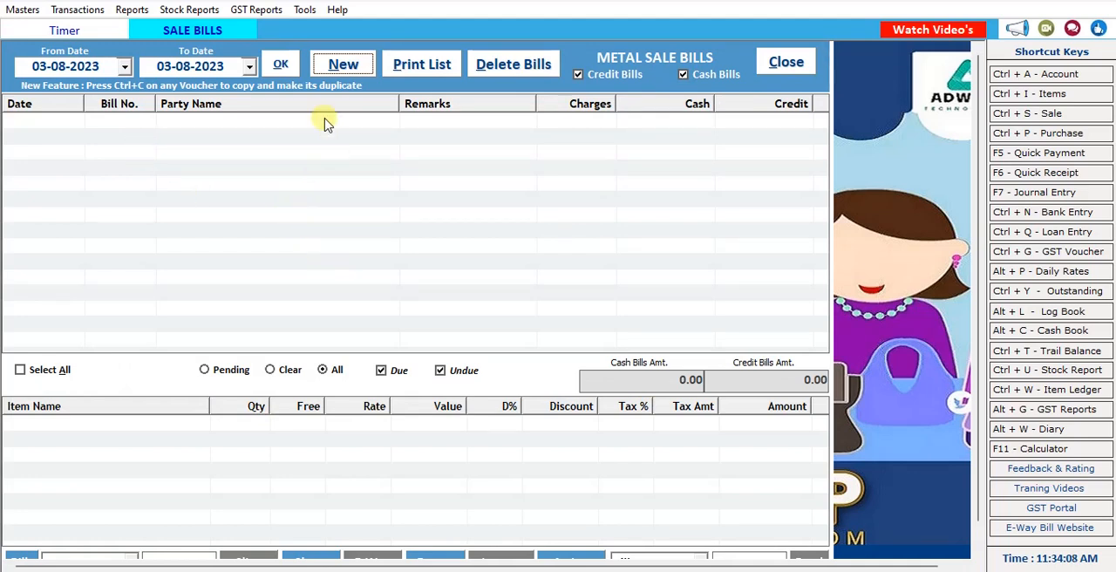
{"action": "left_click", "coordinate": [343, 66]}
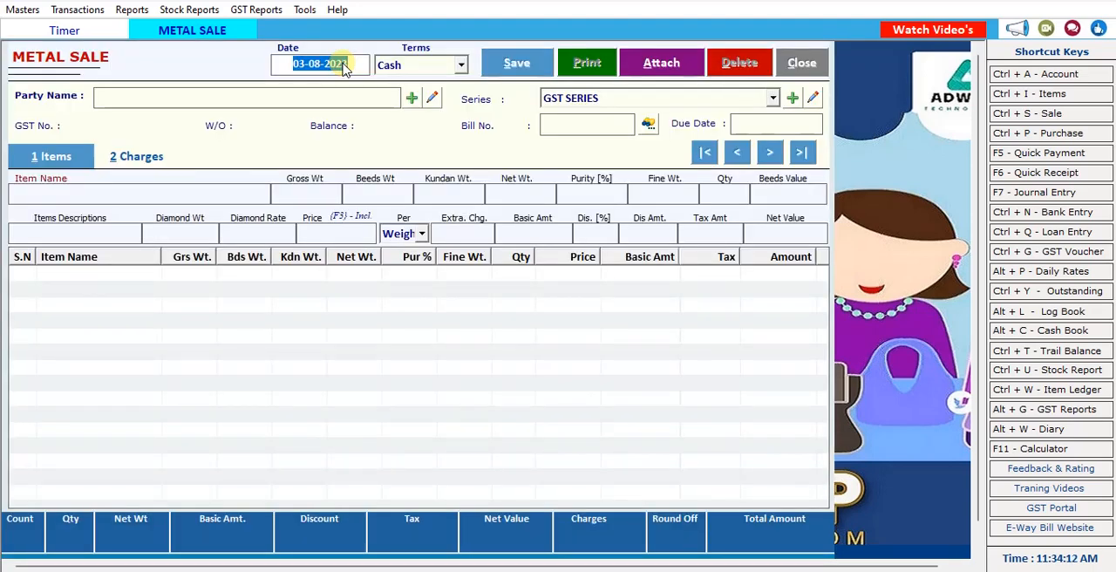
{"action": "key", "text": "Return"}
{"action": "key", "text": "Return"}
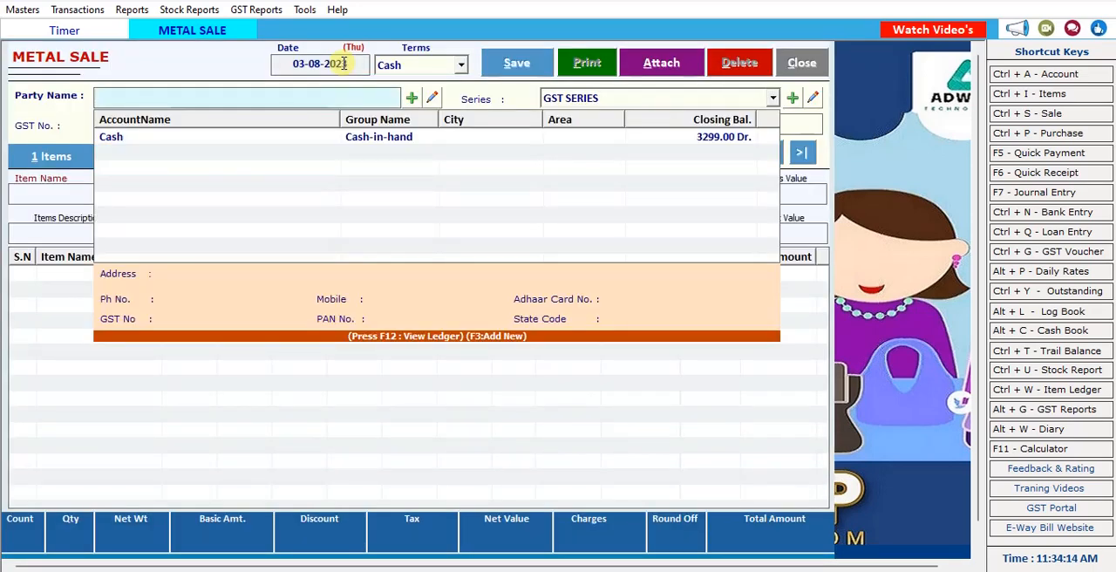
{"action": "key", "text": "Down"}
{"action": "key", "text": "Return"}
{"action": "key", "text": "Return"}
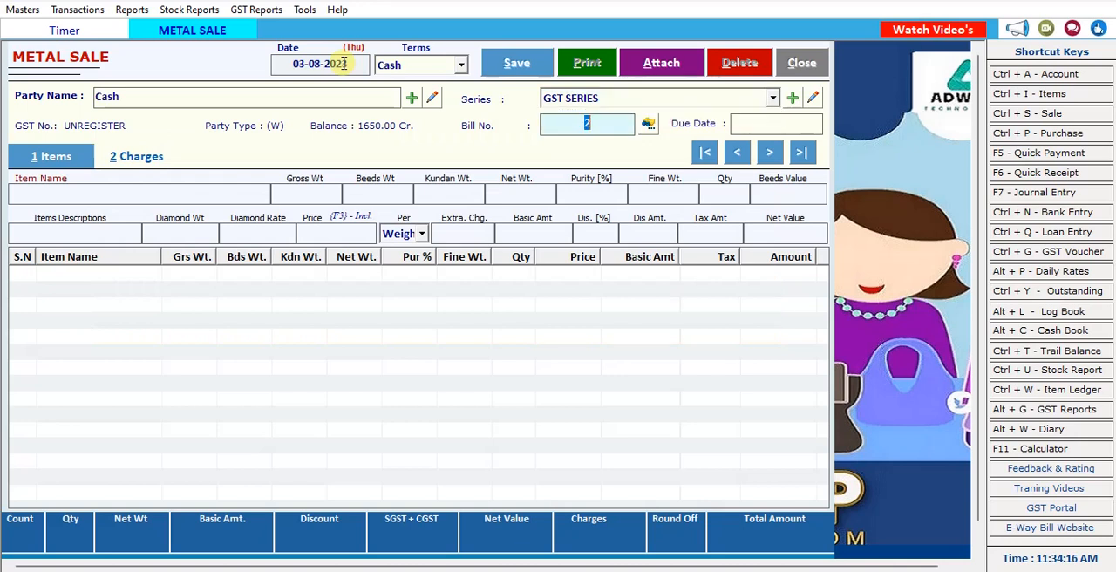
{"action": "key", "text": "Return"}
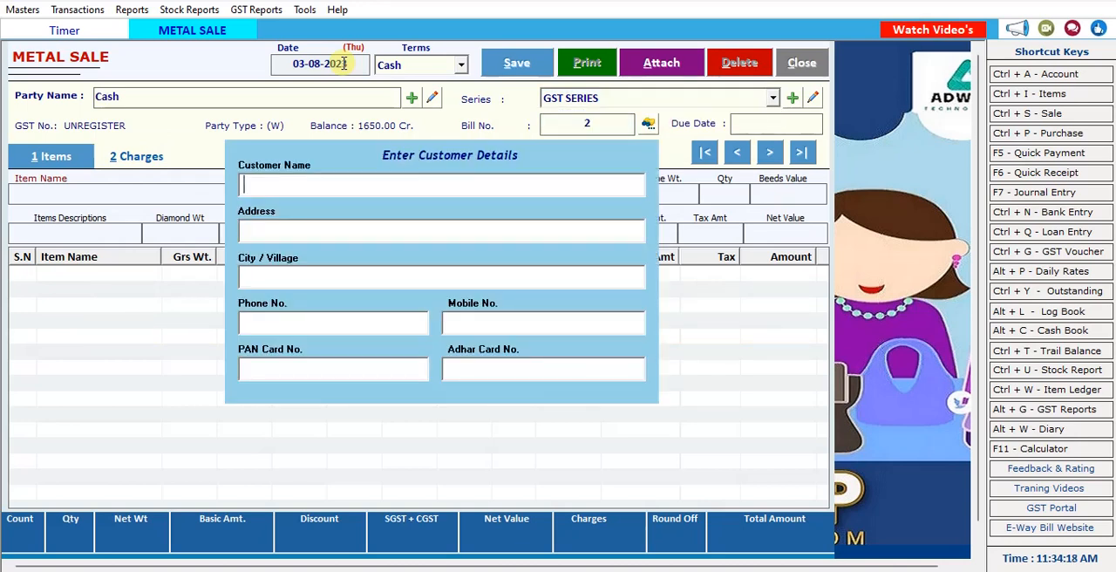
Enter the customer's name in the metal sale's customer details and leave the remaining details blank.
{"action": "type", "text": "Pran"}
{"action": "key", "text": "BackSpace"}
{"action": "type", "text": "bhu"}
{"action": "key", "text": "Return"}
{"action": "key", "text": "Return"}
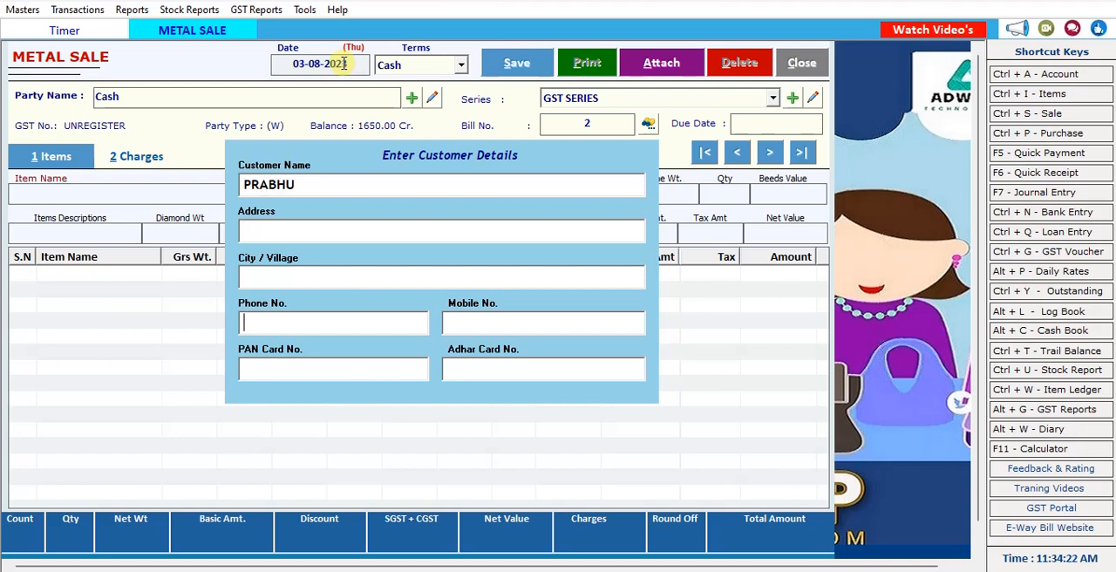
{"action": "key", "text": "Return"}
{"action": "key", "text": "Return"}
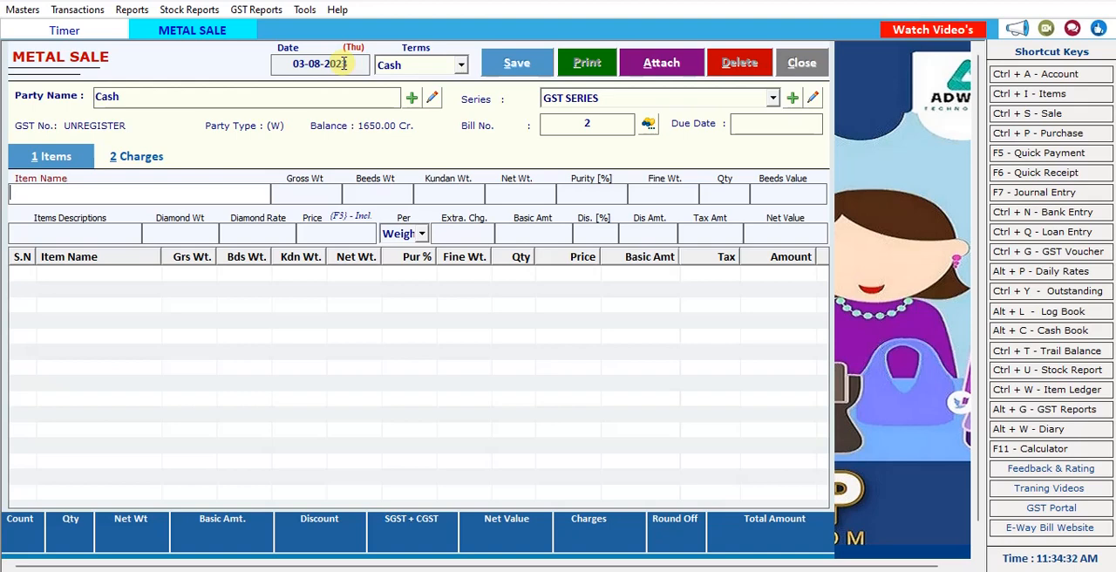
Begin a new item named Metal in the GOLD group with the 03% GST tax slab.
{"action": "key", "text": "ctrl+i"}
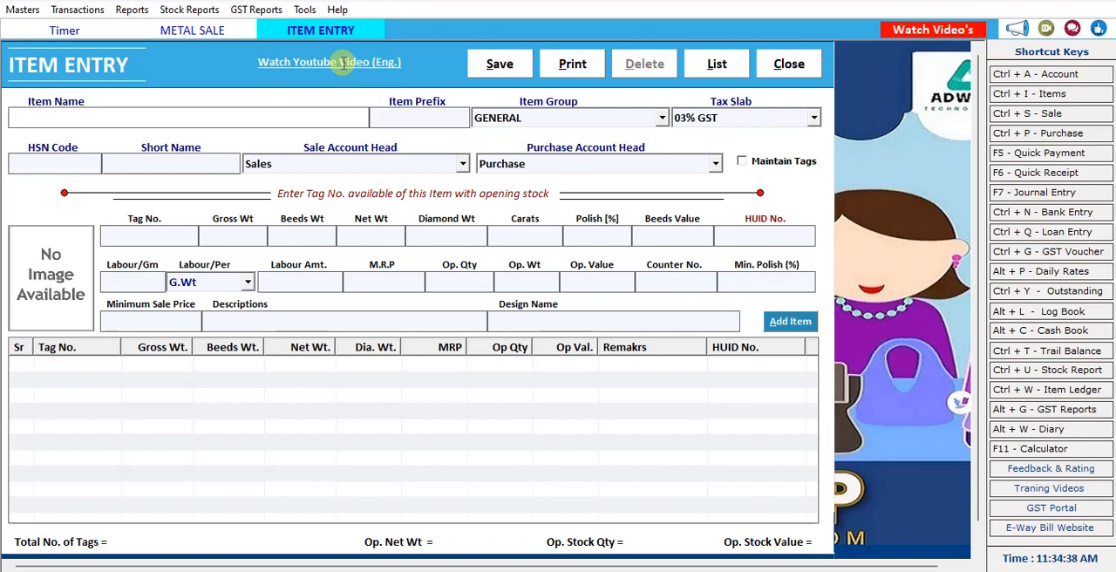
{"action": "type", "text": "Metal"}
{"action": "key", "text": "Return"}
{"action": "key", "text": "Return"}
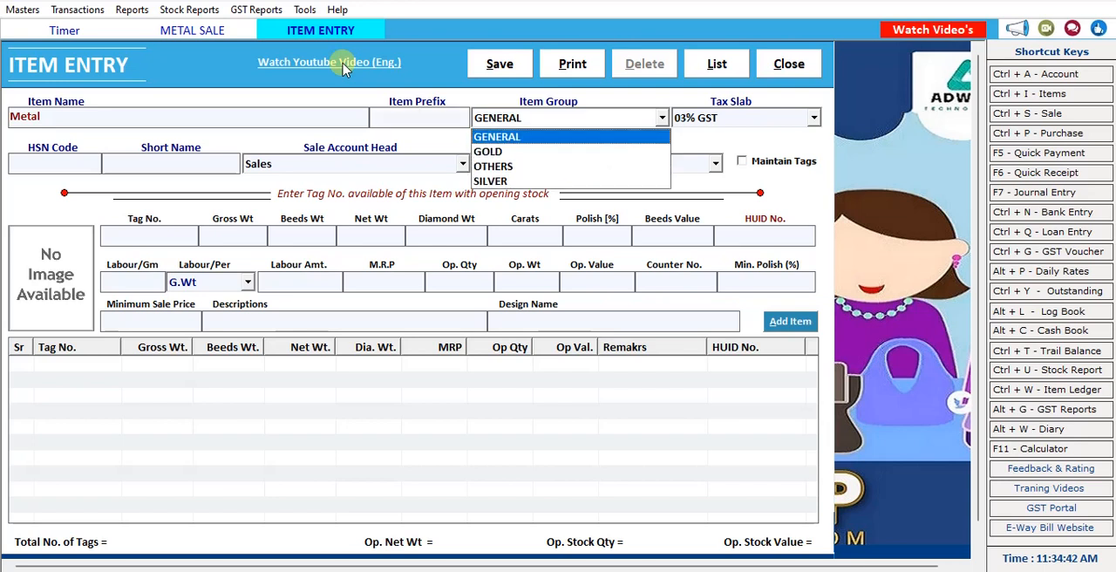
{"action": "key", "text": "Down"}
{"action": "key", "text": "Return"}
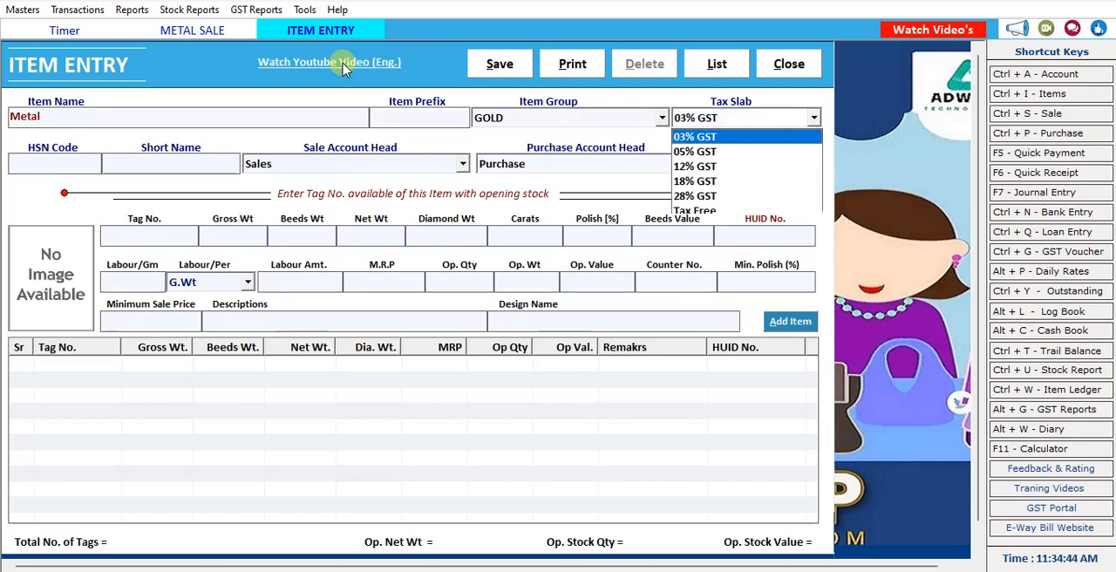
{"action": "key", "text": "Return"}
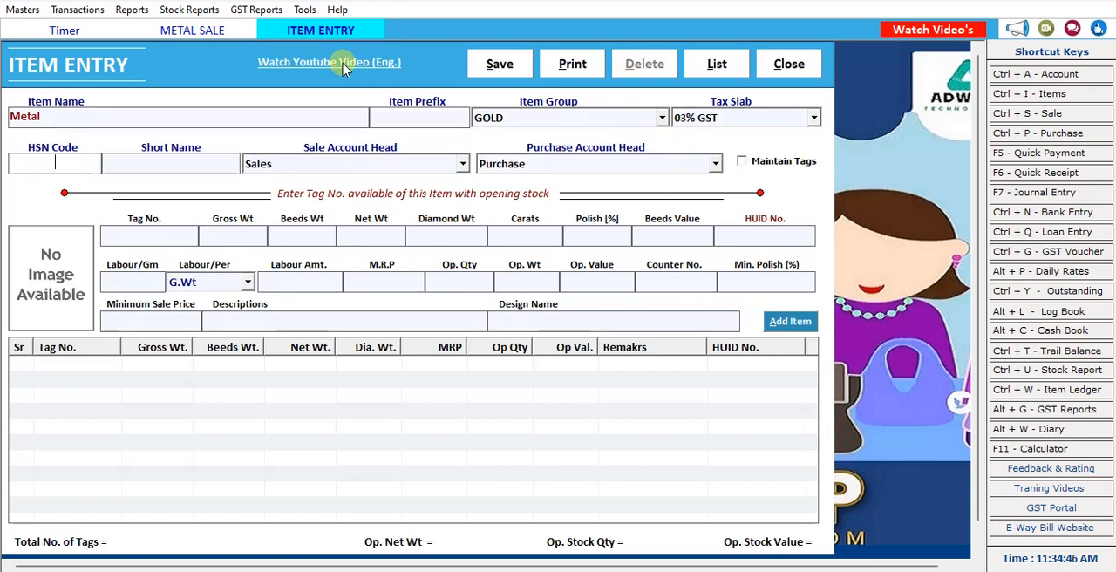
Set the item's HSN code to 4566 and short name to metal gold, accepting the Sales and Purchase account heads.
{"action": "type", "text": "4566"}
{"action": "key", "text": "Return"}
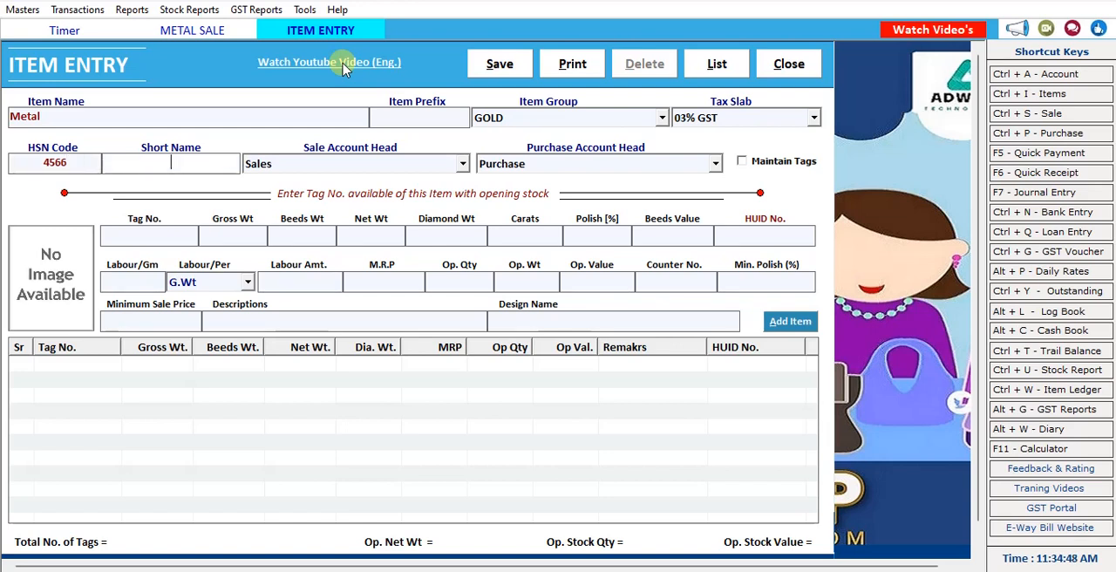
{"action": "type", "text": "metal gold"}
{"action": "key", "text": "Return"}
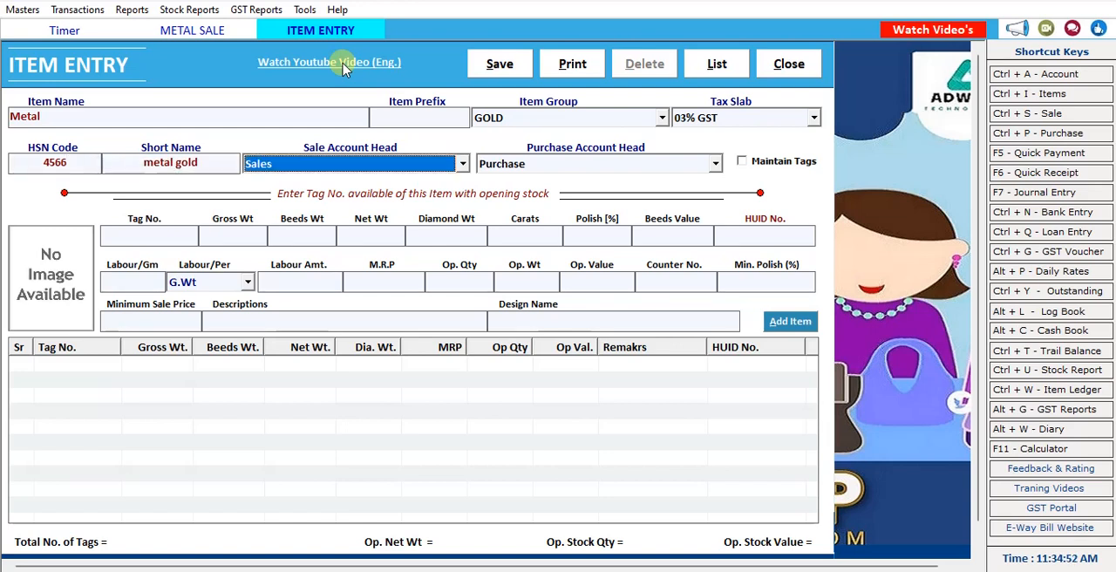
{"action": "key", "text": "Return"}
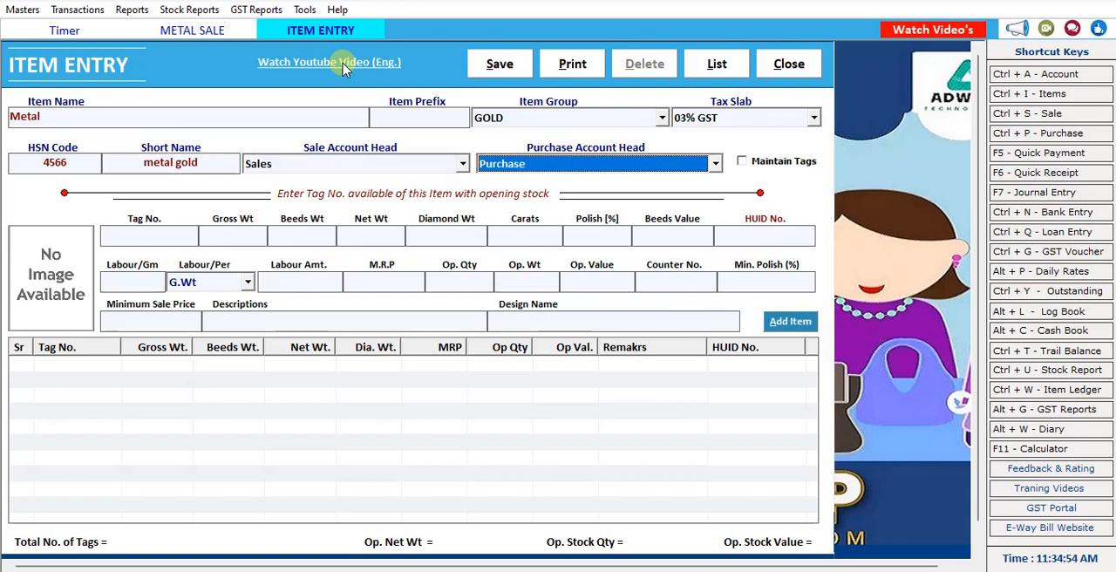
{"action": "key", "text": "Return"}
{"action": "key", "text": "Return"}
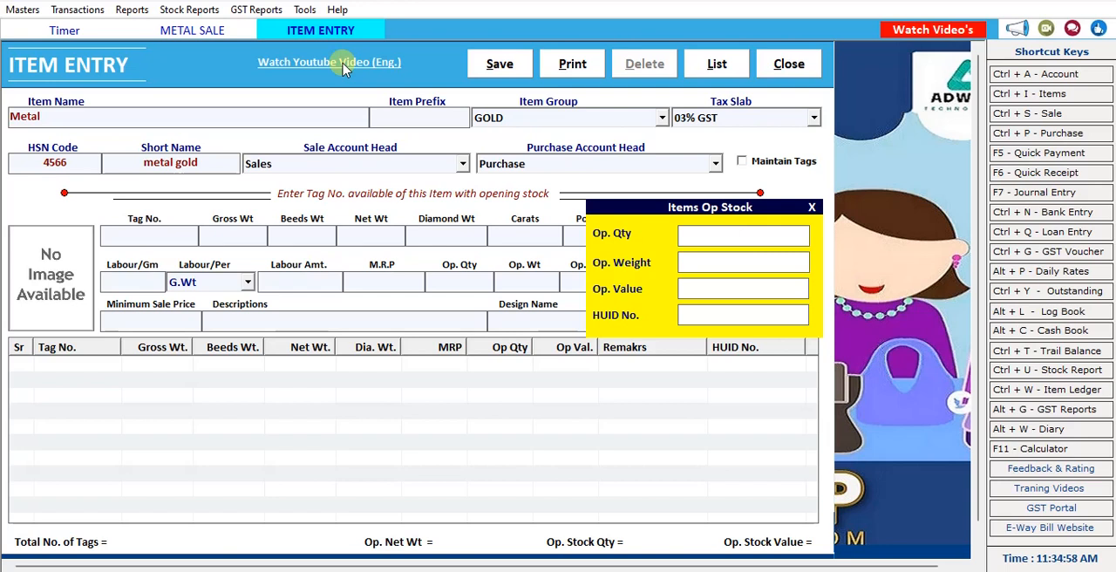
Enter 56778 in the item's opening stock details, save the Metal item, and close its entry form.
{"action": "key", "text": "Return"}
{"action": "type", "text": "56778"}
{"action": "key", "text": "Return"}
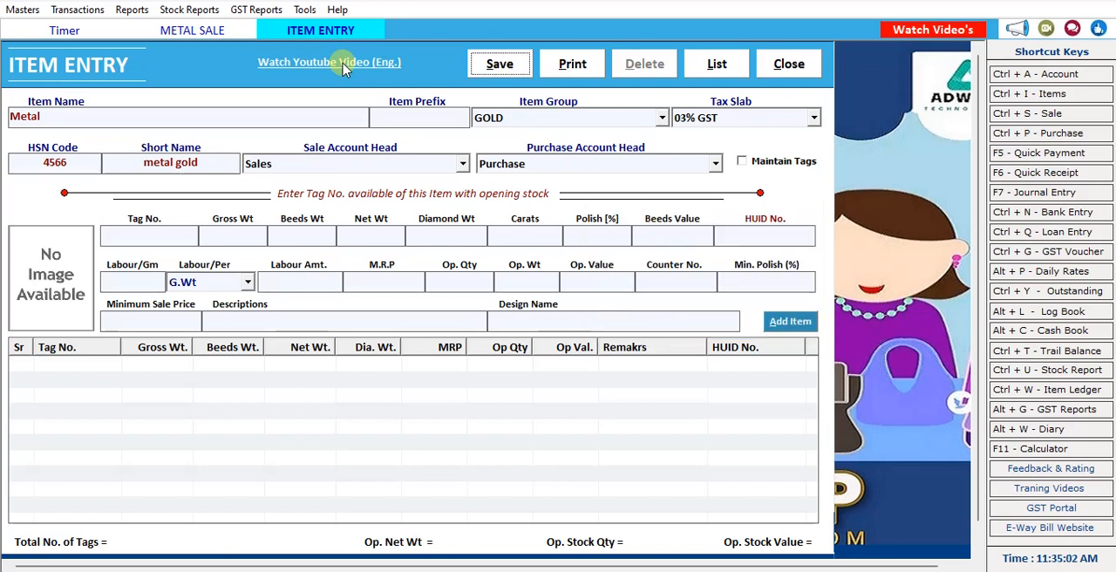
{"action": "key", "text": "Return"}
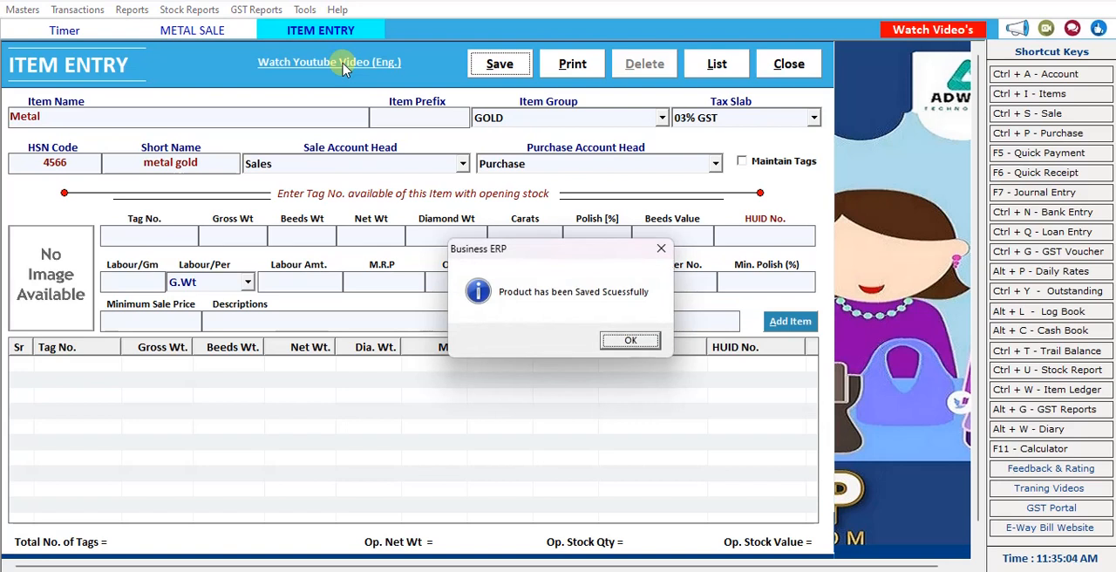
{"action": "key", "text": "Return"}
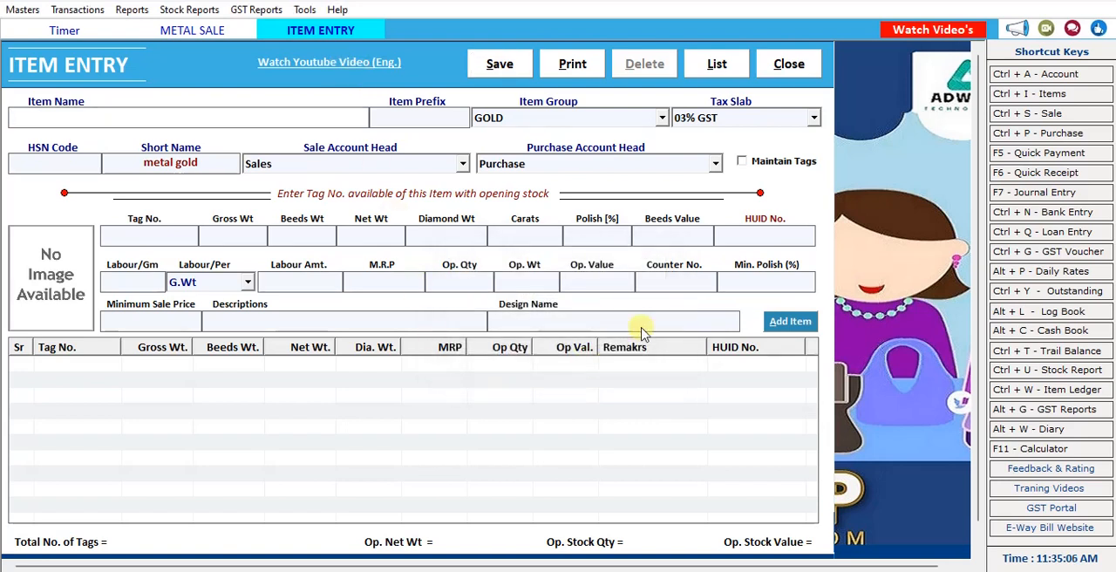
{"action": "left_click", "coordinate": [785, 64]}
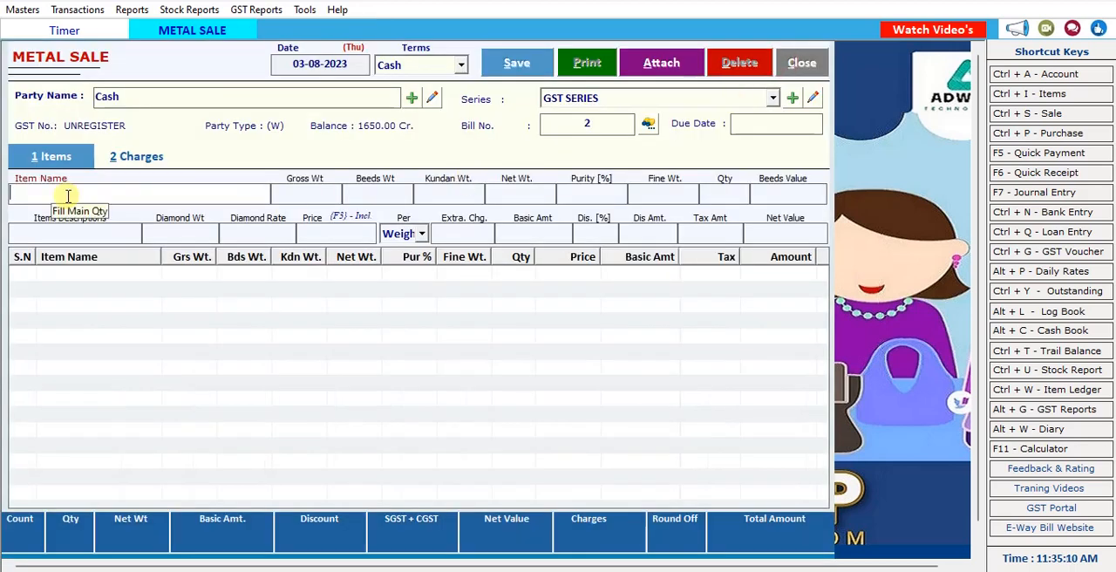
Select the Metal item for the metal sale and set its gross weight to 9.6.
{"action": "type", "text": "m"}
{"action": "key", "text": "Down"}
{"action": "key", "text": "Return"}
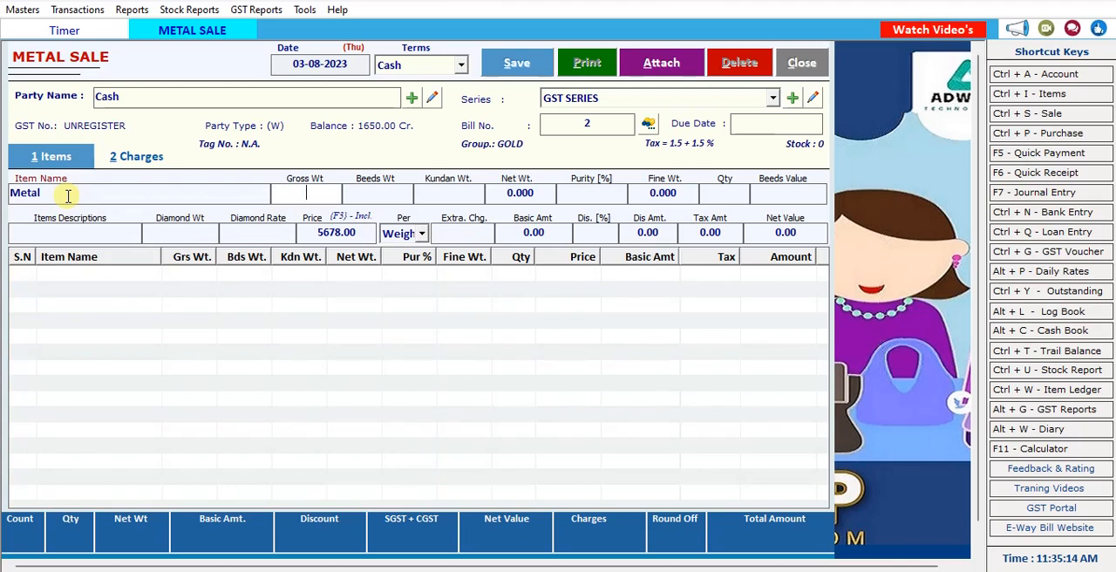
{"action": "type", "text": "9.6"}
{"action": "key", "text": "Return"}
{"action": "key", "text": "Return"}
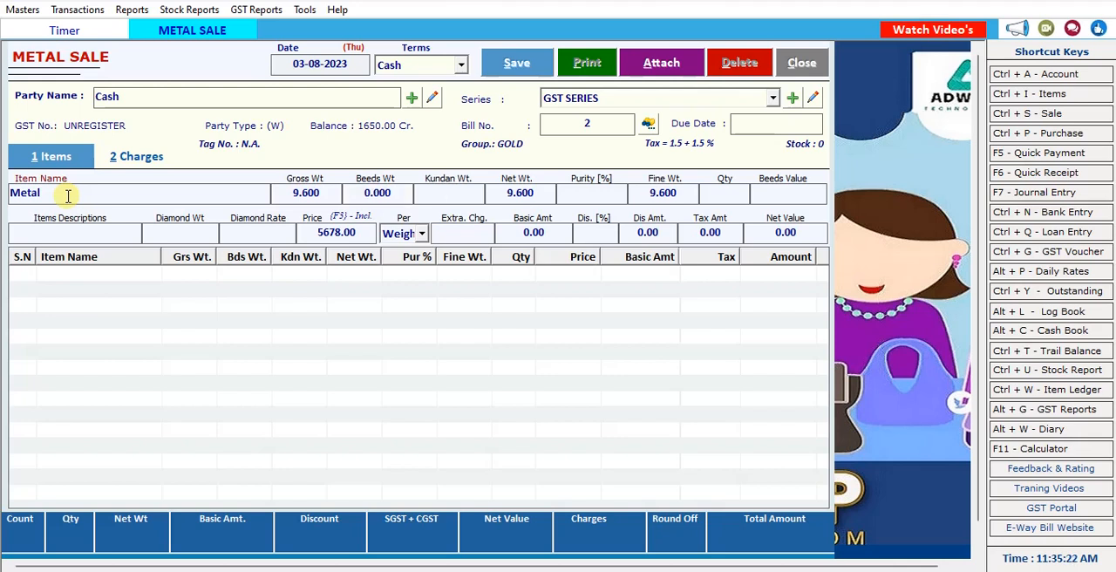
Enter a Kundan weight of 2 and a purity of 18% for the Metal line.
{"action": "type", "text": "2"}
{"action": "key", "text": "Return"}
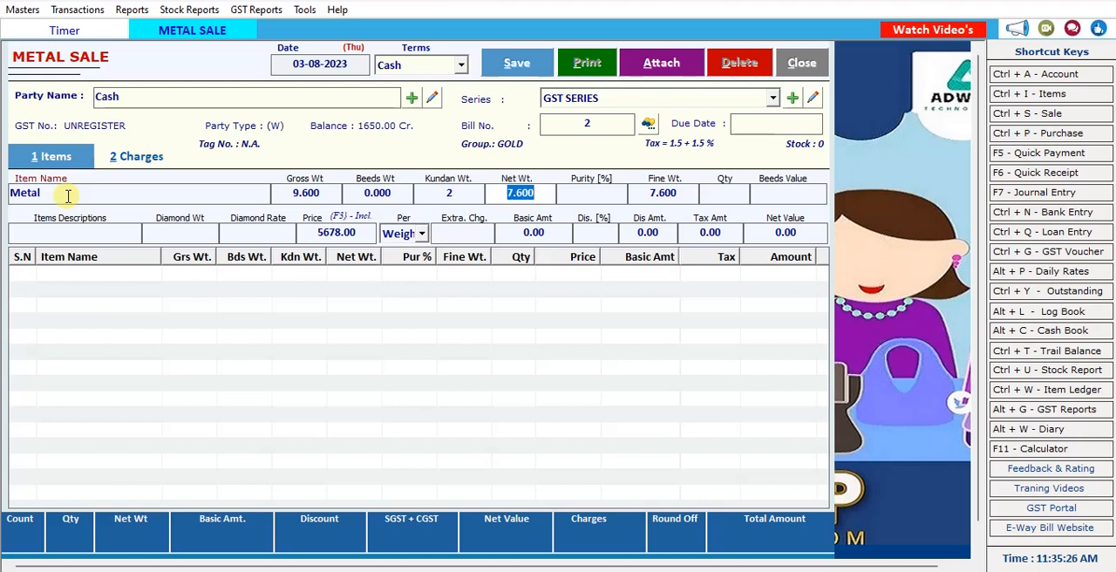
{"action": "key", "text": "Return"}
{"action": "type", "text": "18"}
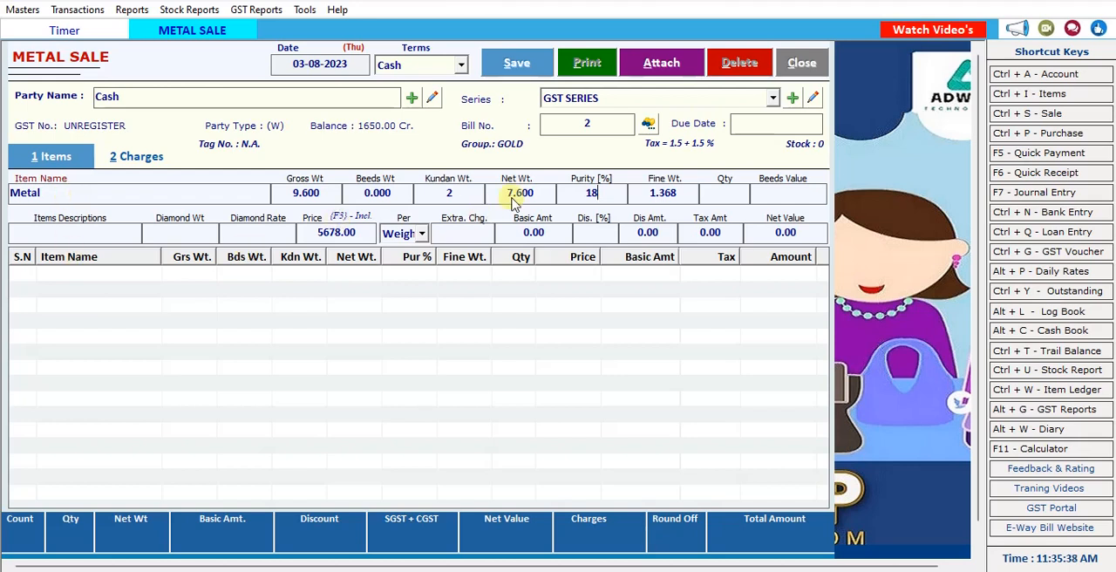
Clear the Kundan weight of the Metal line.
{"action": "left_click", "coordinate": [430, 192]}
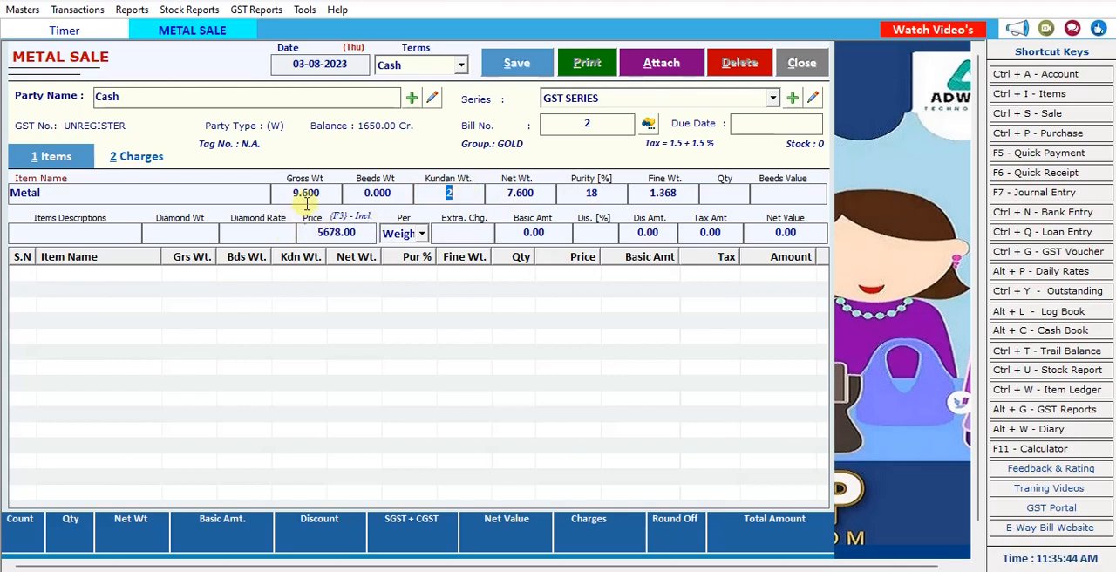
{"action": "left_click", "coordinate": [396, 193]}
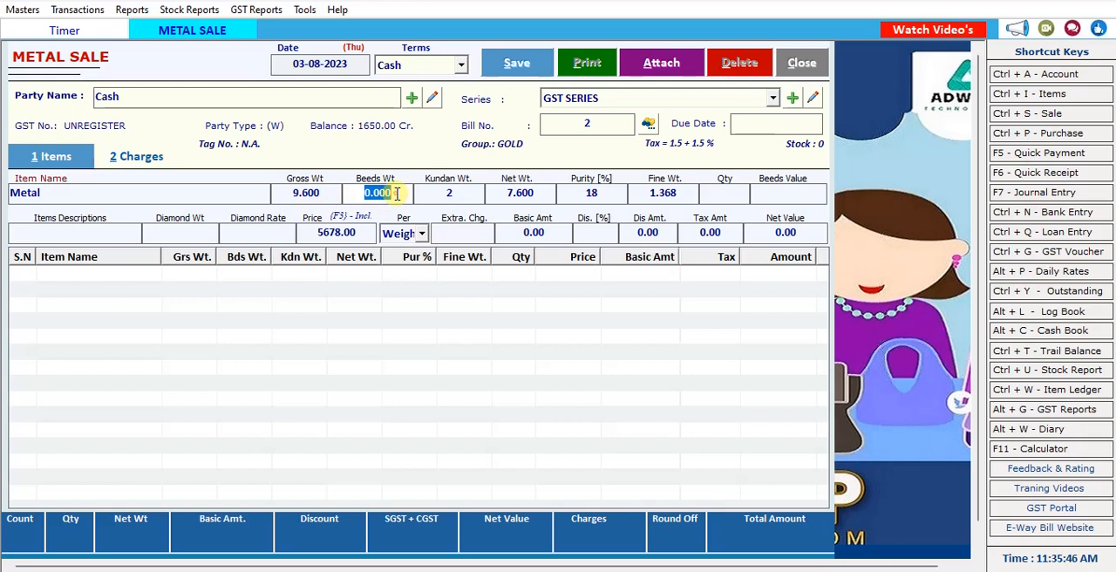
{"action": "left_click", "coordinate": [453, 199]}
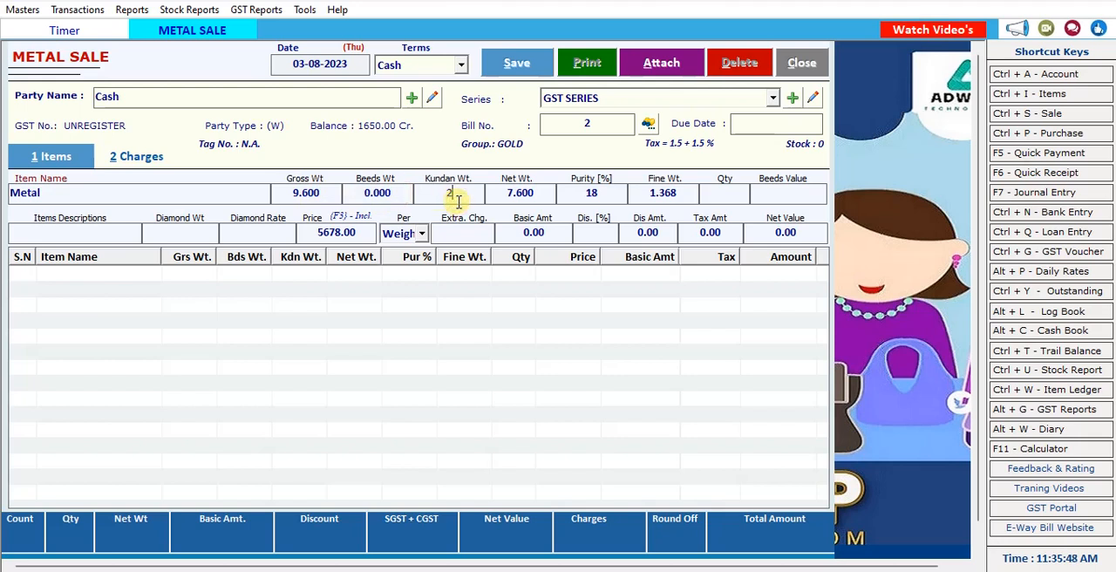
{"action": "key", "text": "BackSpace"}
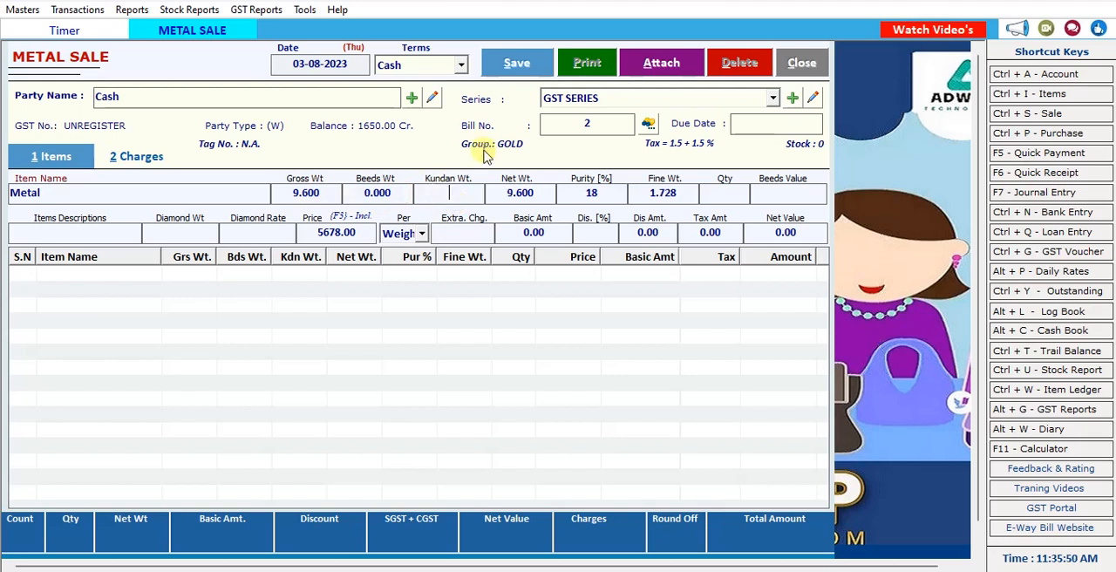
Set the Metal line's purity to 22%.
{"action": "key", "text": "Return"}
{"action": "key", "text": "Return"}
{"action": "key", "text": "Return"}
{"action": "key", "text": "Left"}
{"action": "left_click", "coordinate": [591, 192]}
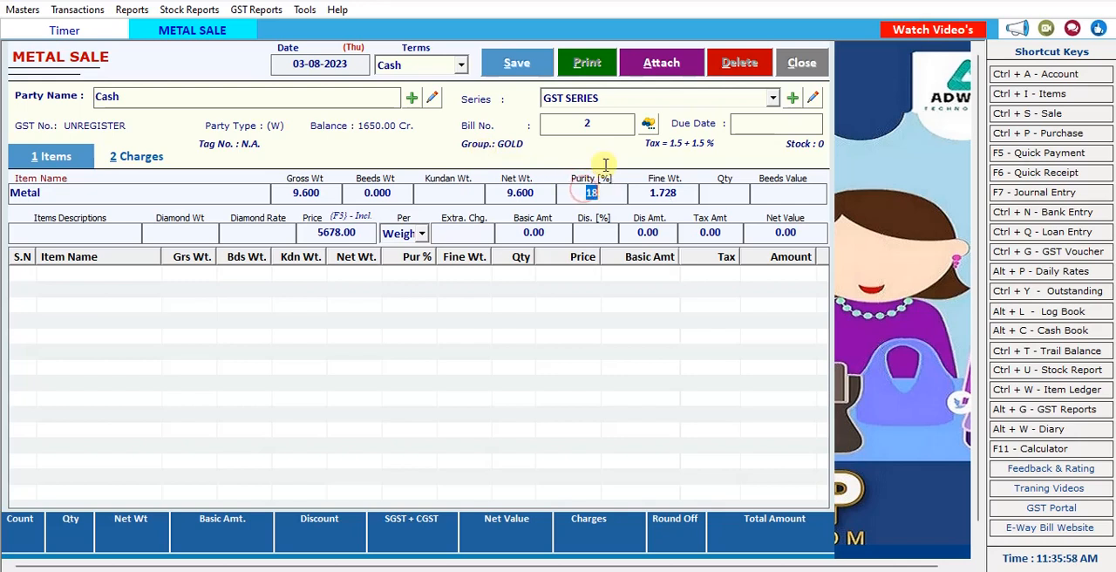
{"action": "type", "text": "22"}
{"action": "key", "text": "Return"}
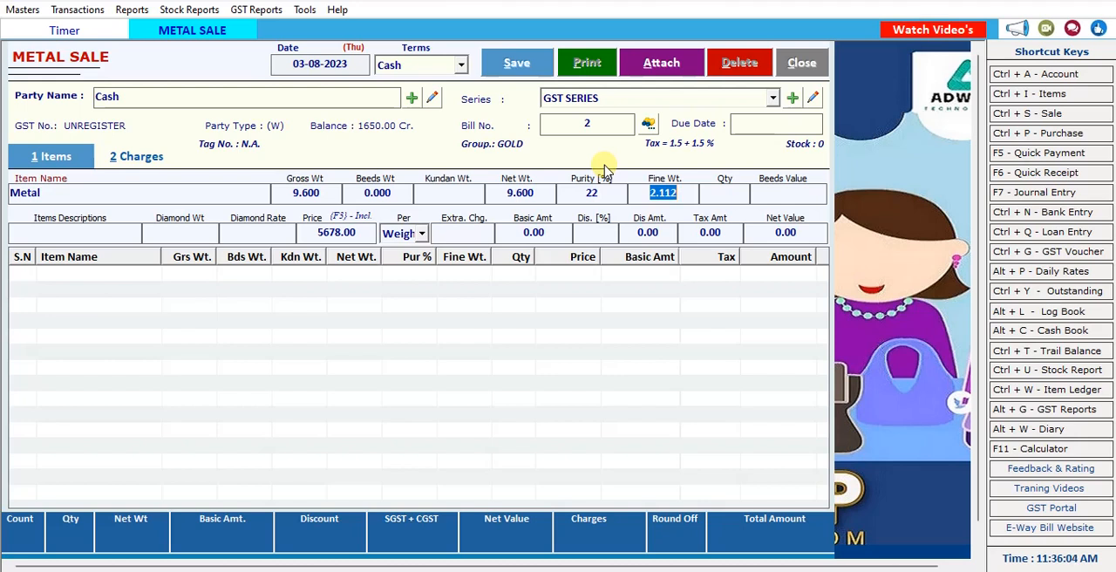
Accept the fine weight, set the quantity to 1, and leave the beeds value, description and diamond weight blank.
{"action": "key", "text": "Return"}
{"action": "type", "text": "1"}
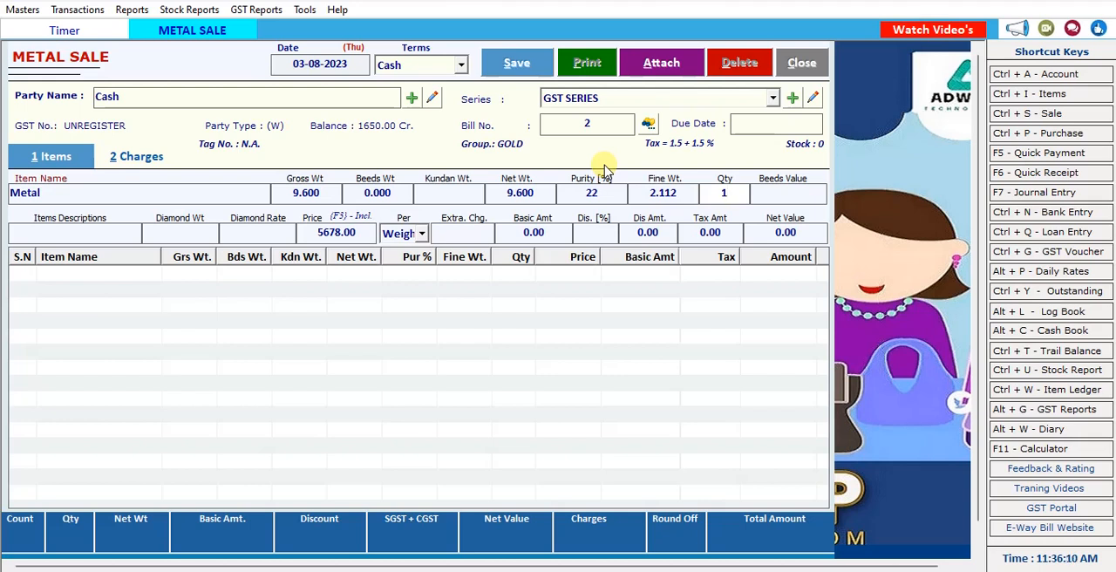
{"action": "key", "text": "Return"}
{"action": "key", "text": "Return"}
{"action": "key", "text": "Return"}
{"action": "key", "text": "Return"}
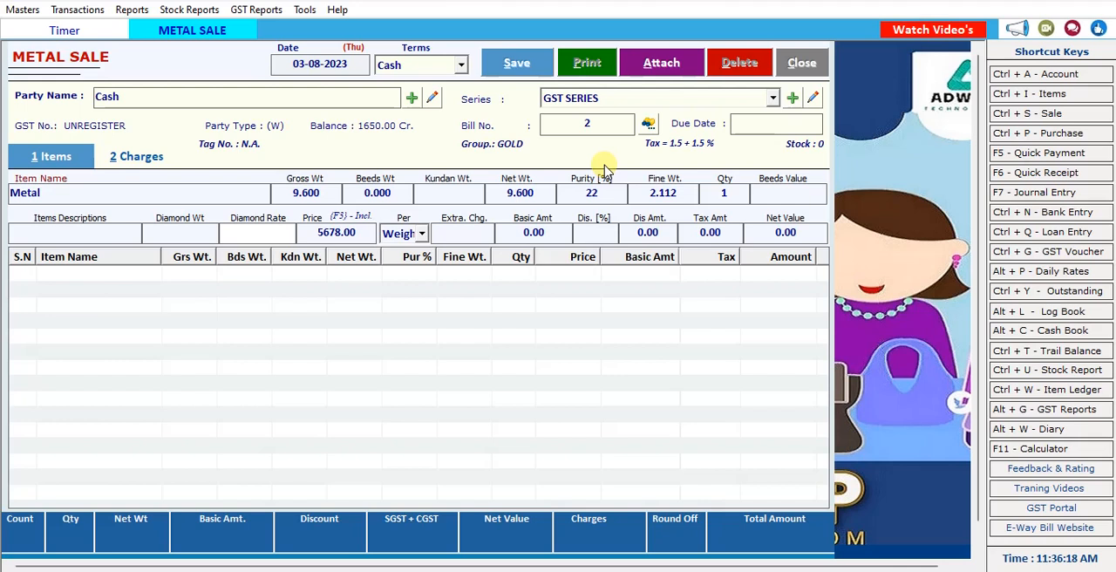
Accept the price of 5678.00 per Weight, leave the extra charge and discount blank, and add the Metal line to the sale.
{"action": "key", "text": "Return"}
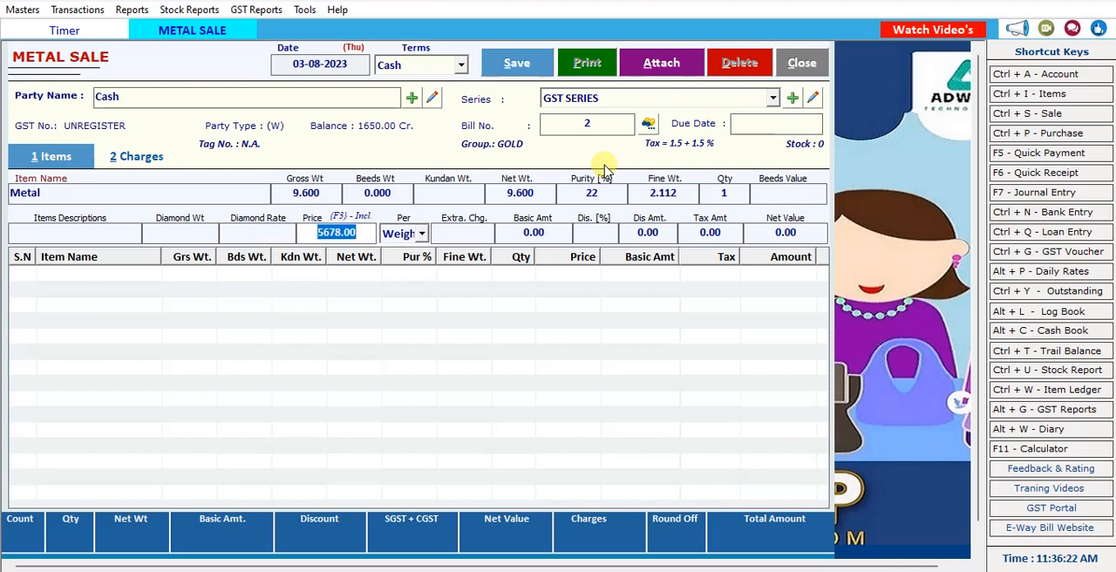
{"action": "key", "text": "Return"}
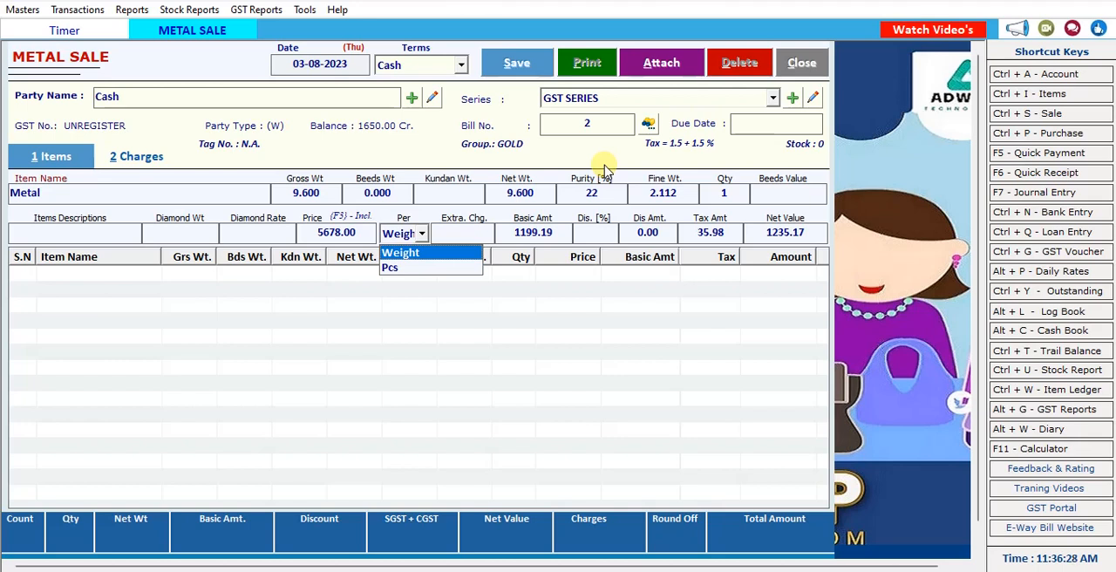
{"action": "key", "text": "Return"}
{"action": "key", "text": "Return"}
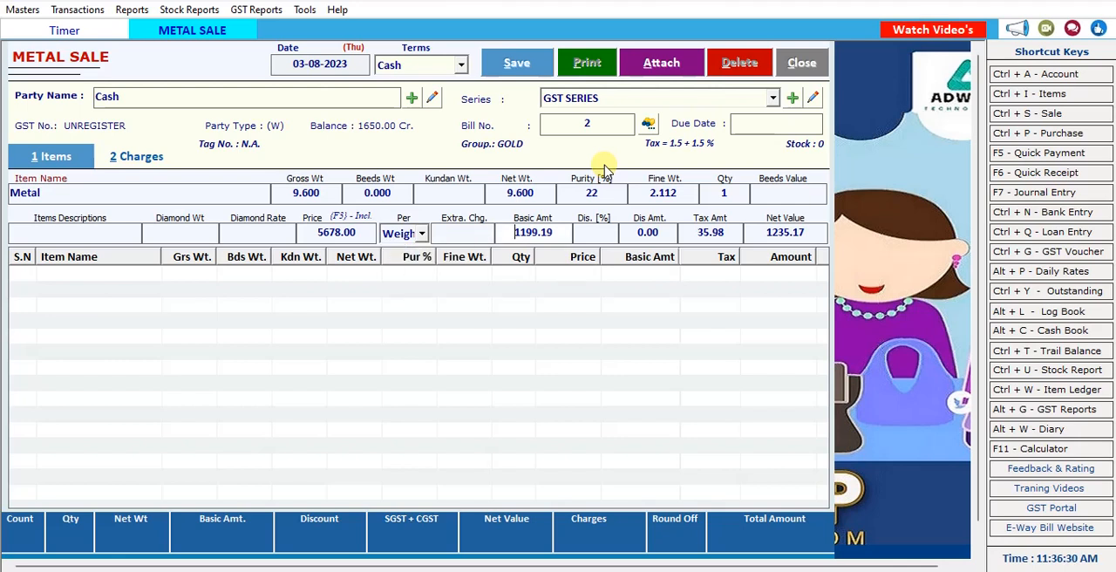
{"action": "key", "text": "Return"}
{"action": "key", "text": "Return"}
{"action": "key", "text": "Return"}
{"action": "key", "text": "Return"}
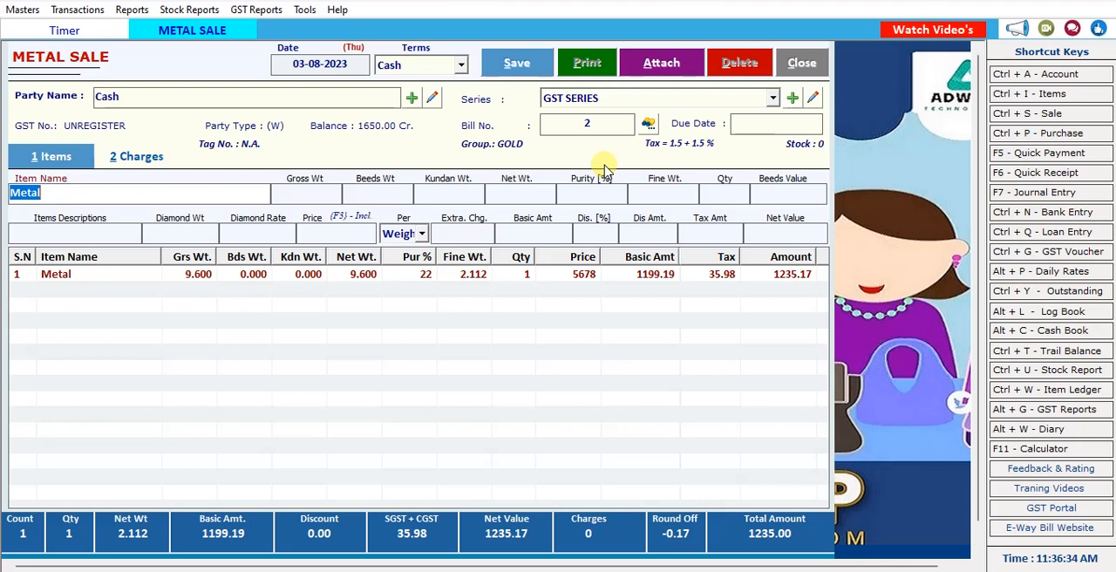
Reopen the Metal line for editing and set its purity to 24%.
{"action": "double_click", "coordinate": [305, 275]}
{"action": "left_click", "coordinate": [621, 192]}
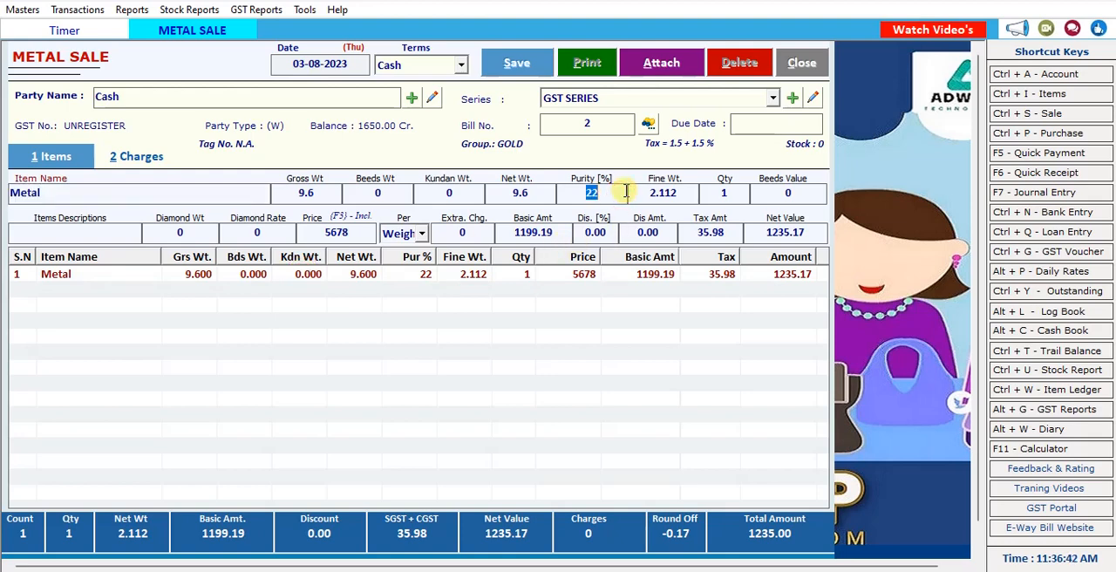
{"action": "type", "text": "24"}
{"action": "key", "text": "Return"}
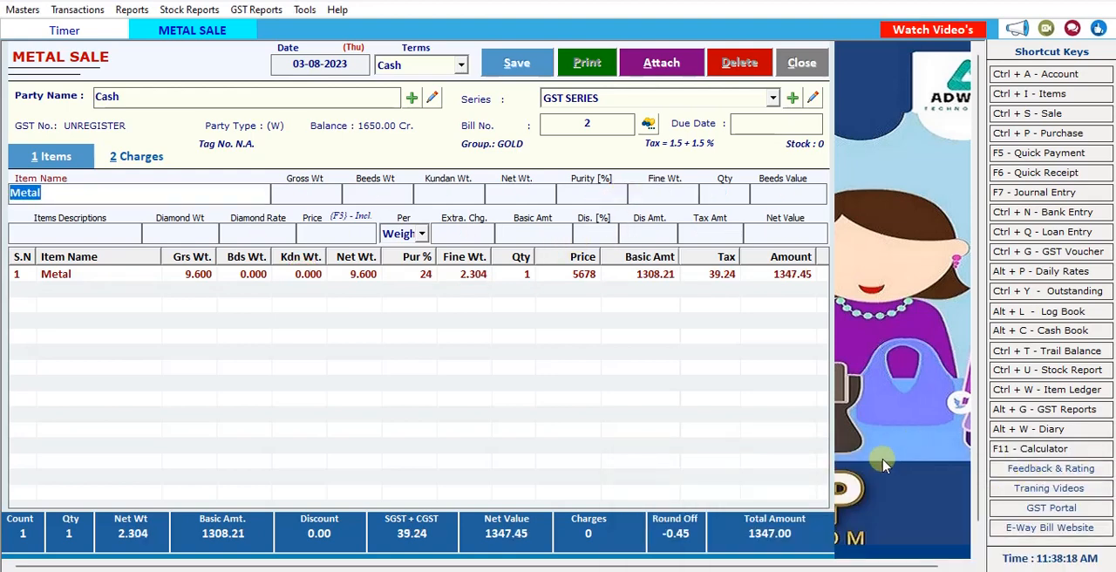
Save the metal sale without printing it and close the form.
{"action": "left_click", "coordinate": [515, 64]}
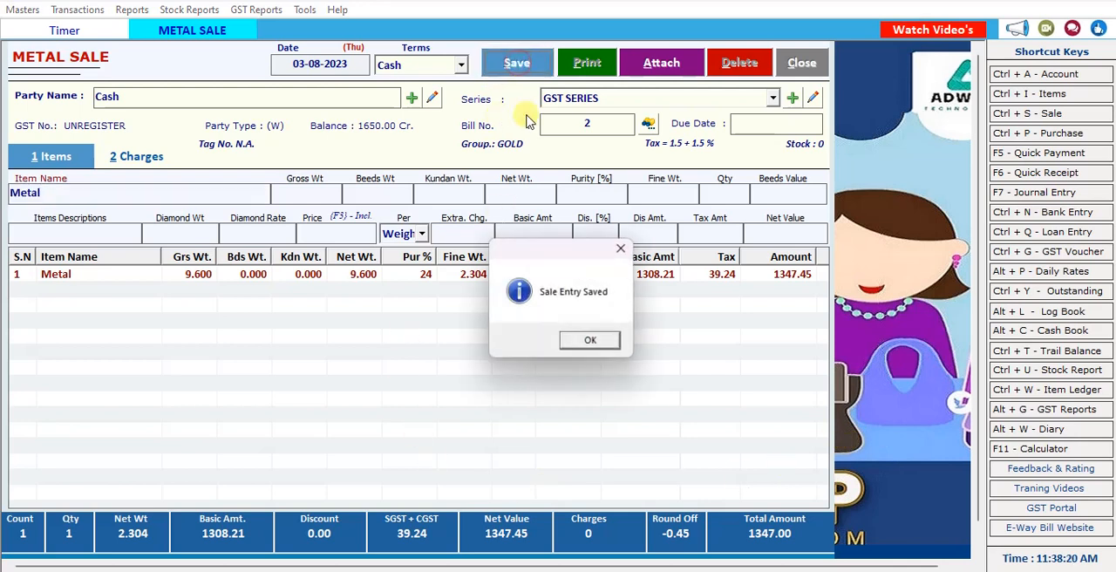
{"action": "left_click", "coordinate": [591, 340]}
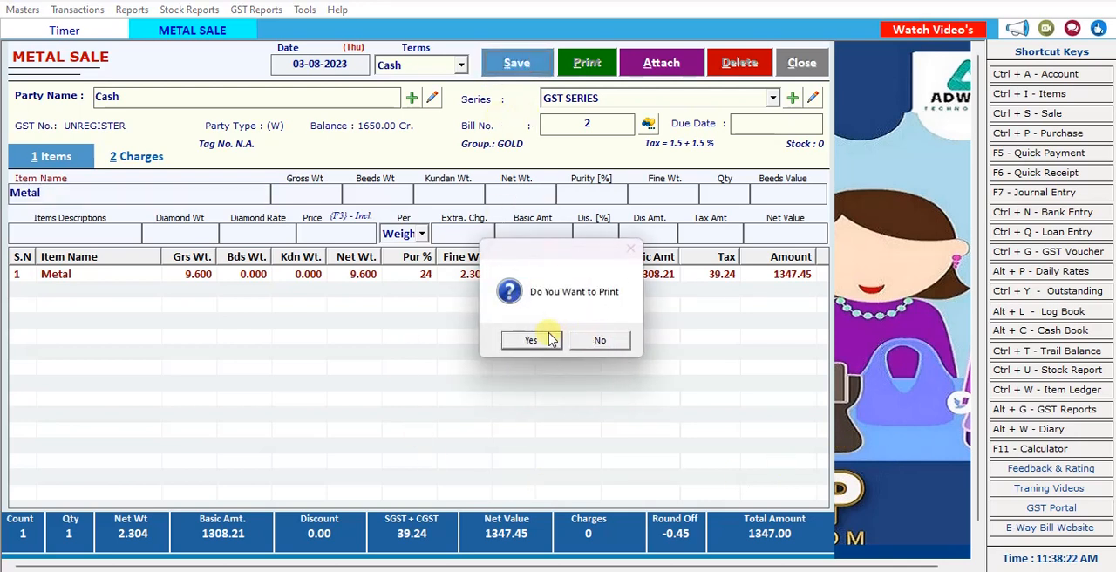
{"action": "left_click", "coordinate": [596, 340]}
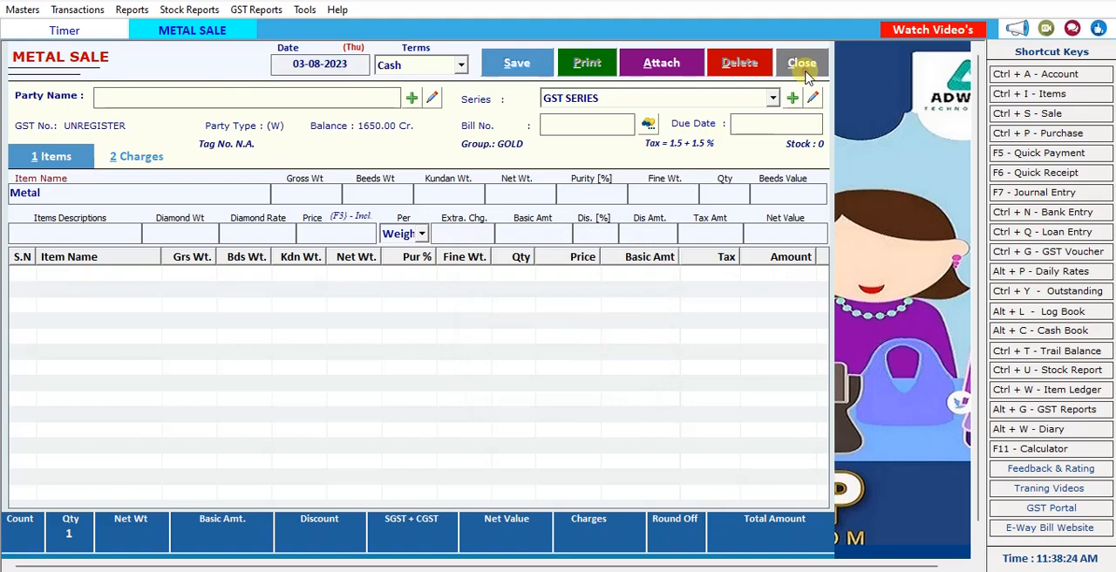
{"action": "left_click", "coordinate": [802, 65]}
Check the stock summary for 01-04-2023 to 03-08-2023 and close the report.
{"action": "left_click", "coordinate": [192, 10]}
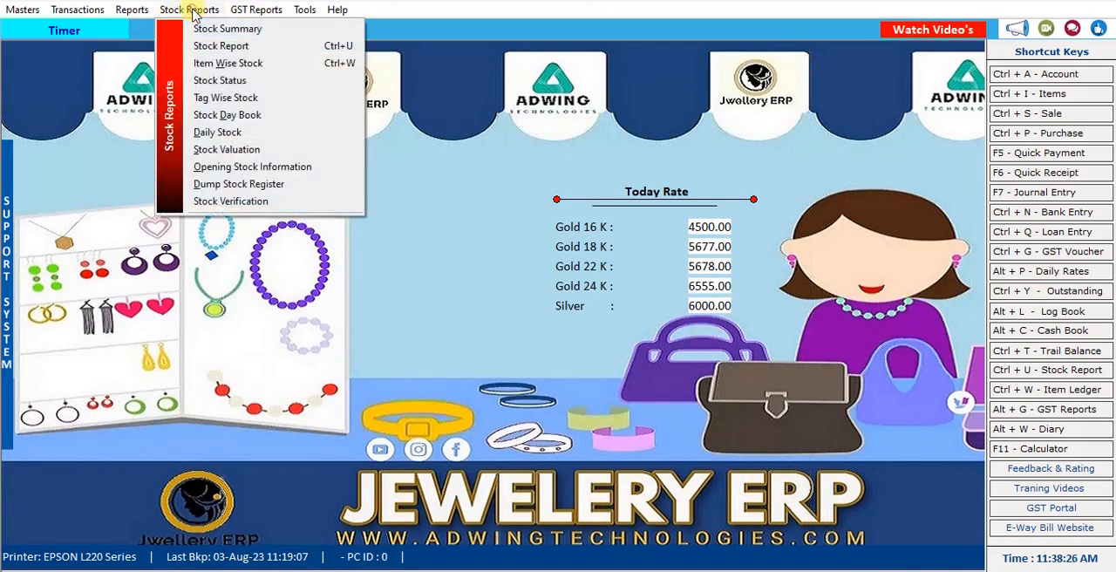
{"action": "left_click", "coordinate": [214, 29]}
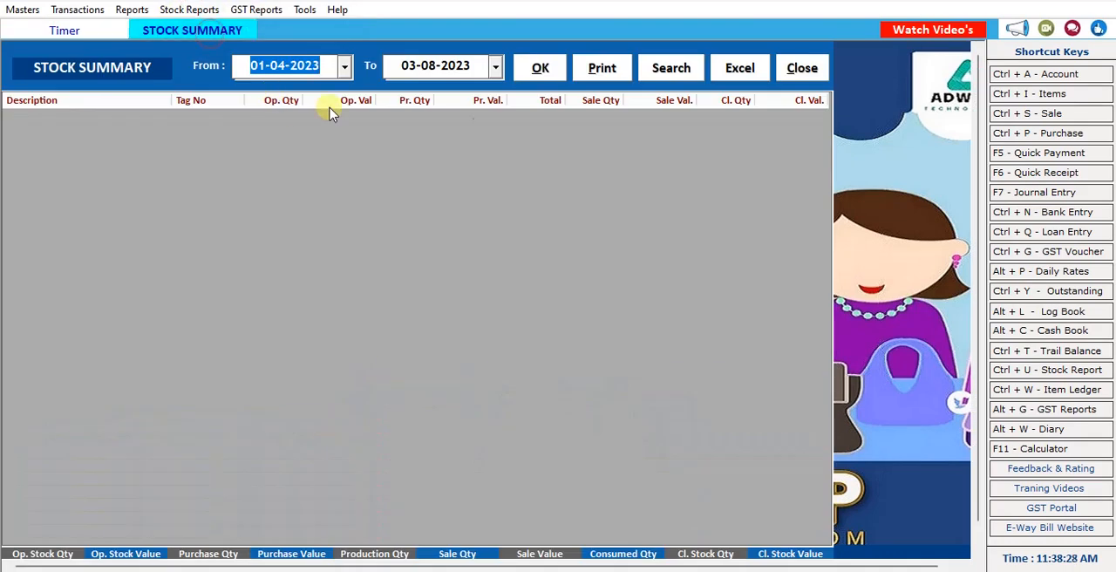
{"action": "left_click", "coordinate": [542, 70]}
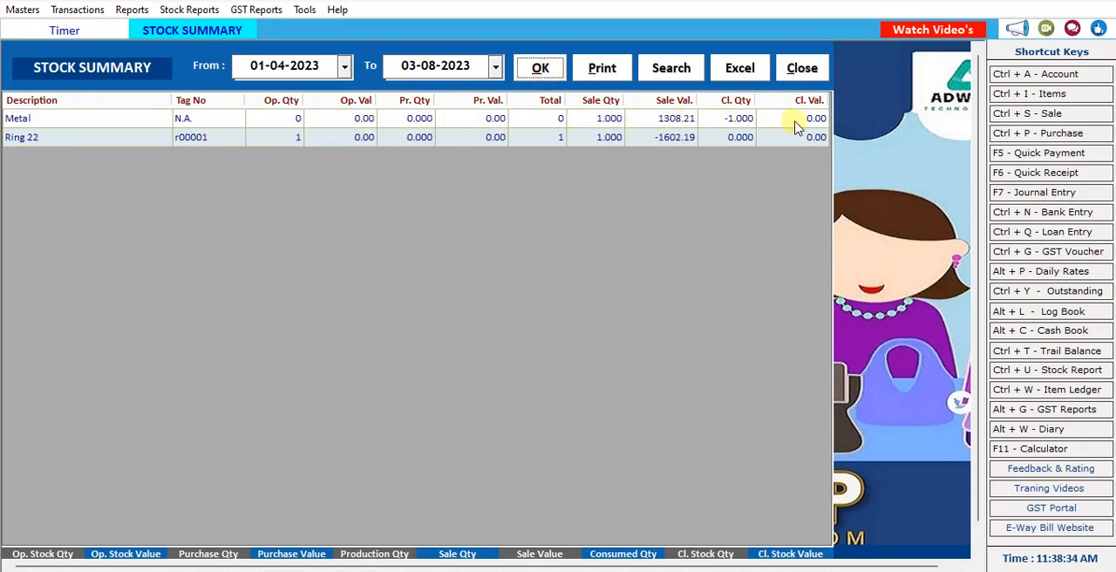
{"action": "left_click", "coordinate": [789, 70]}
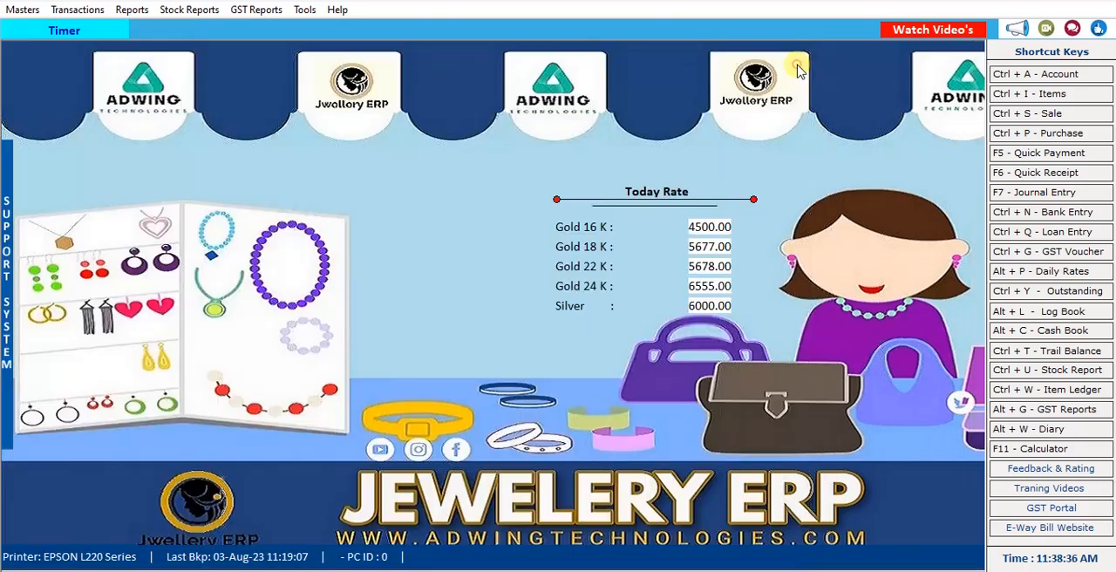
Start a new metal purchase bill dated 03-08-2023 with Cash terms.
{"action": "left_click", "coordinate": [92, 16]}
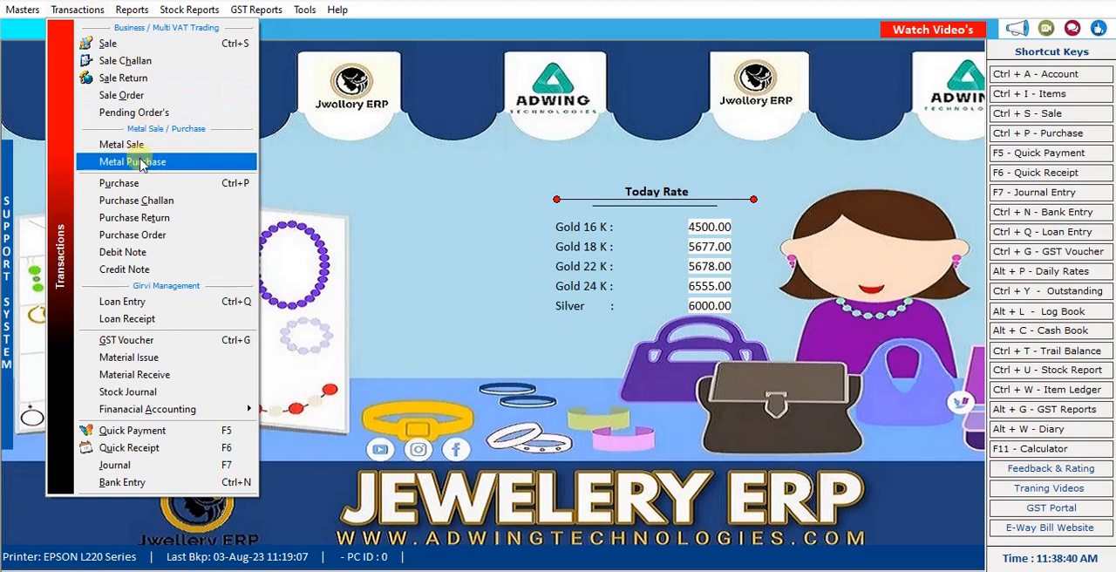
{"action": "left_click", "coordinate": [140, 163]}
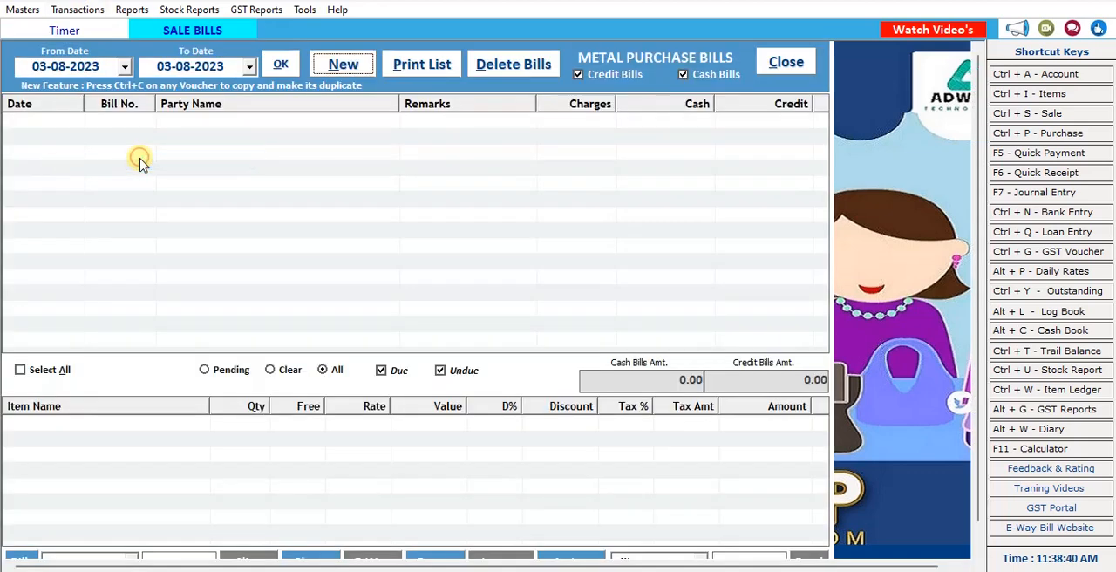
{"action": "left_click", "coordinate": [341, 68]}
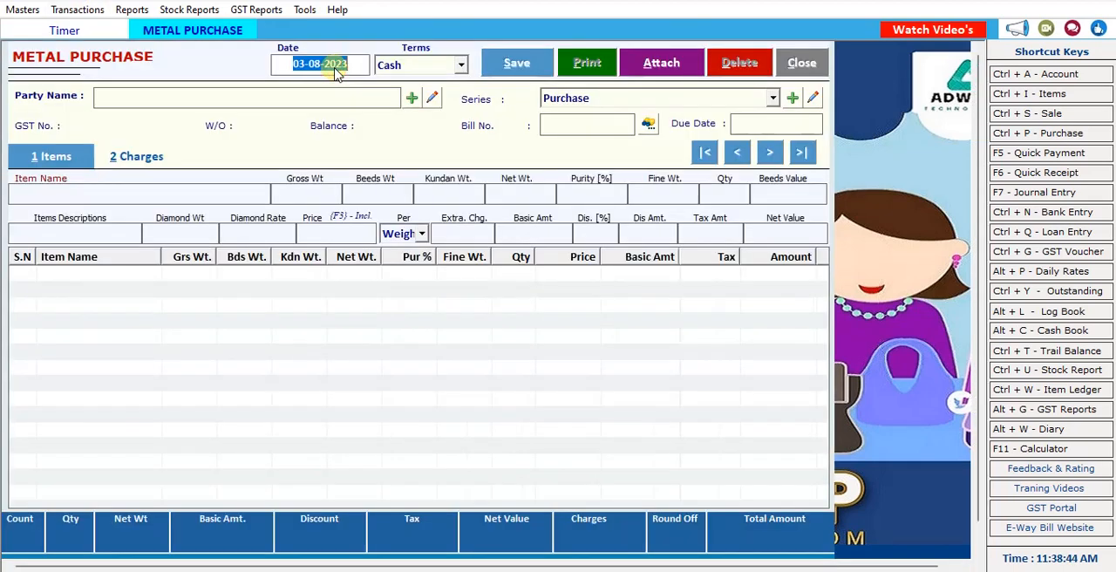
{"action": "key", "text": "Return"}
Choose Cash as the party, keep the Purchase series, and leave the customer details blank.
{"action": "key", "text": "Return"}
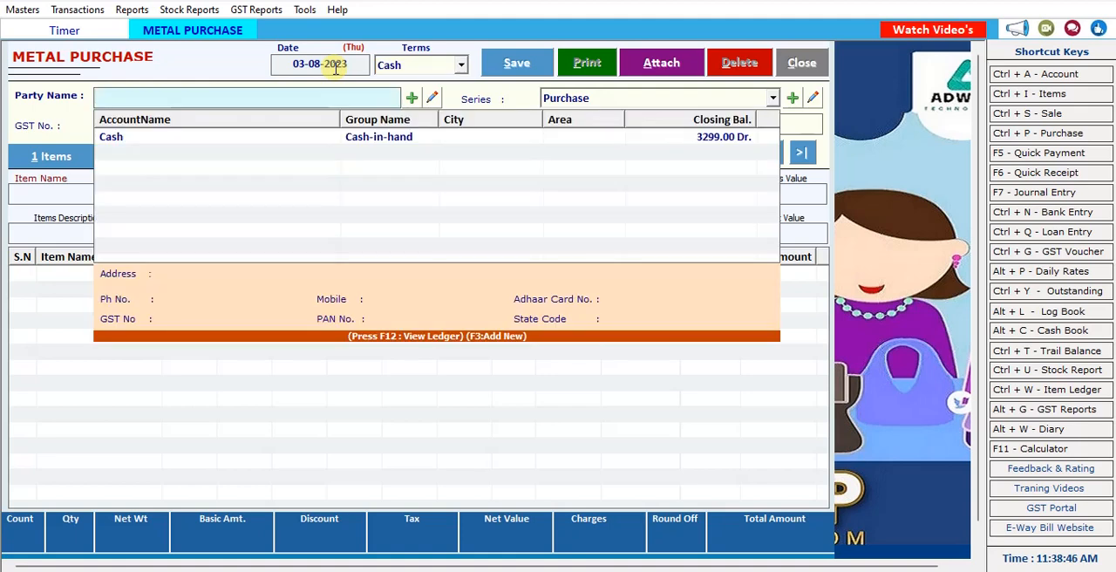
{"action": "key", "text": "Down"}
{"action": "key", "text": "Return"}
{"action": "key", "text": "Return"}
{"action": "key", "text": "Return"}
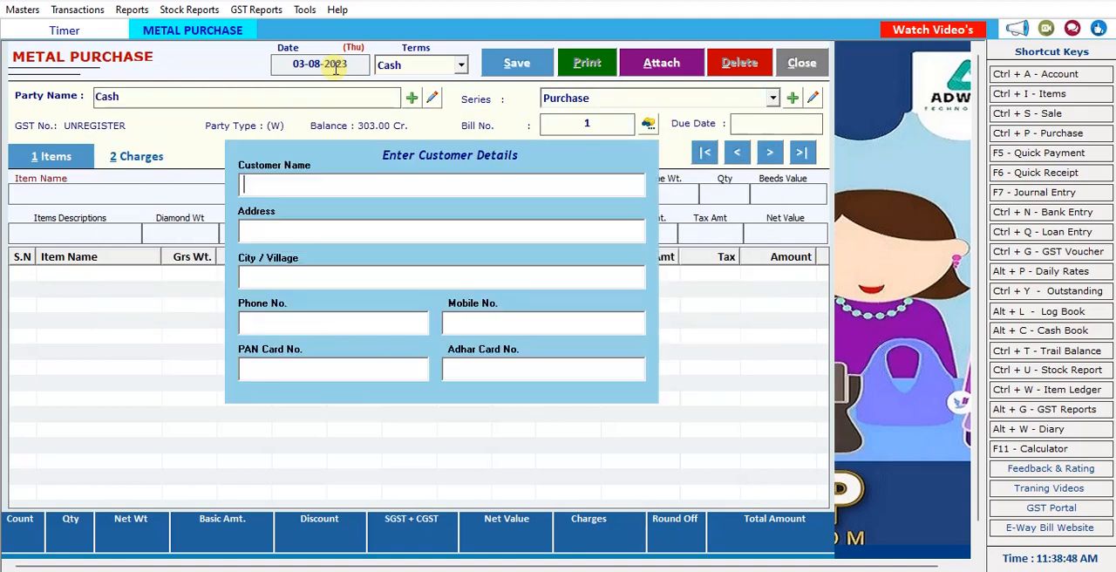
{"action": "key", "text": "Return"}
{"action": "key", "text": "Return"}
{"action": "key", "text": "Return"}
{"action": "key", "text": "Return"}
{"action": "key", "text": "Return"}
{"action": "key", "text": "Return"}
{"action": "key", "text": "Return"}
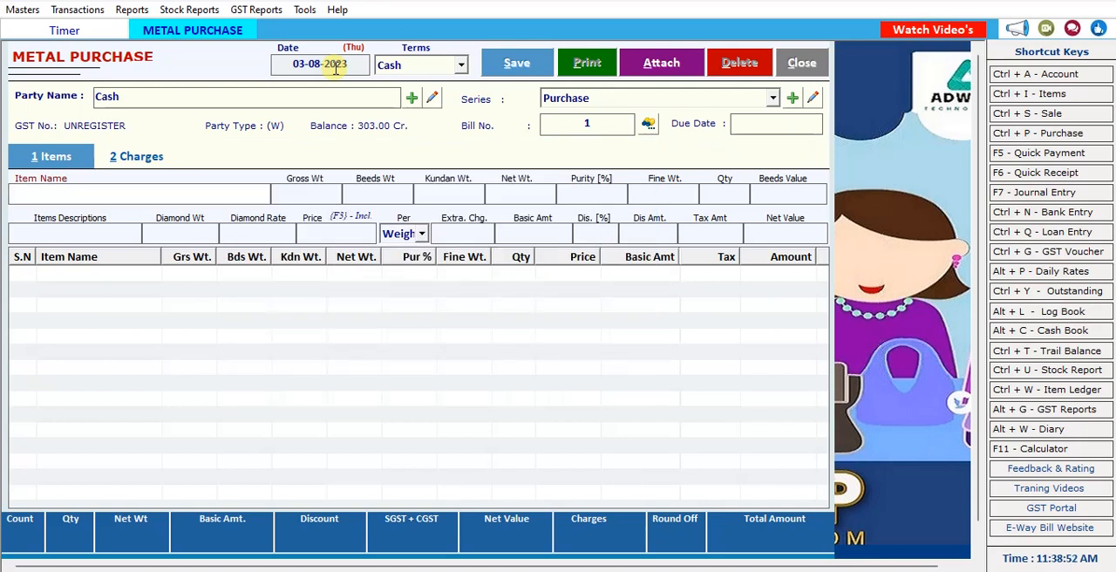
Add the Metal item with a gross weight of 6.7, no beeds or Kundan weight, and a purity of 20%.
{"action": "type", "text": "m"}
{"action": "key", "text": "Down"}
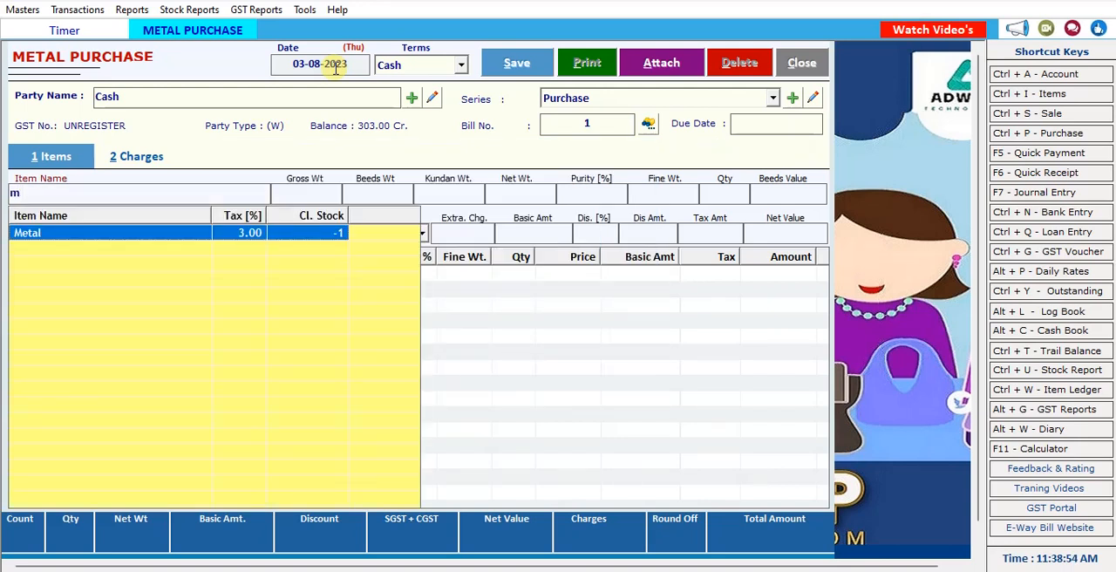
{"action": "key", "text": "Return"}
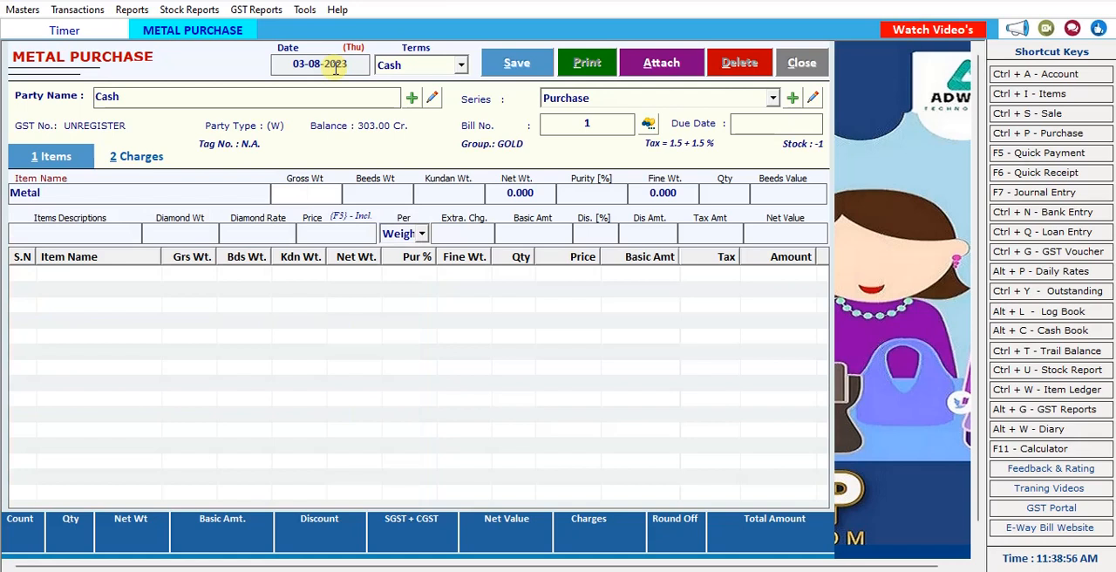
{"action": "type", "text": "6.7"}
{"action": "key", "text": "Return"}
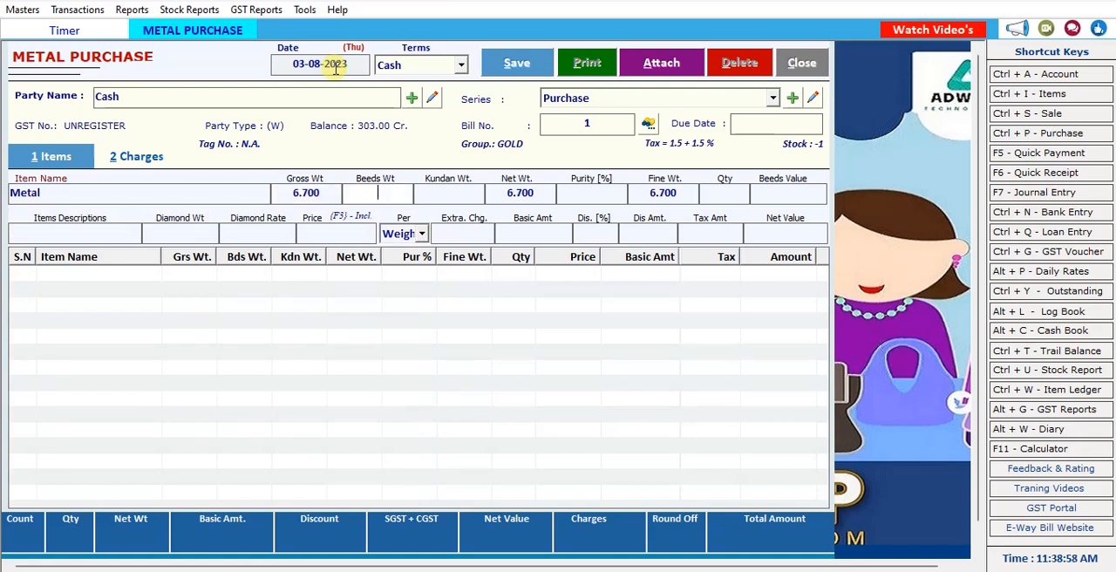
{"action": "key", "text": "Return"}
{"action": "key", "text": "Return"}
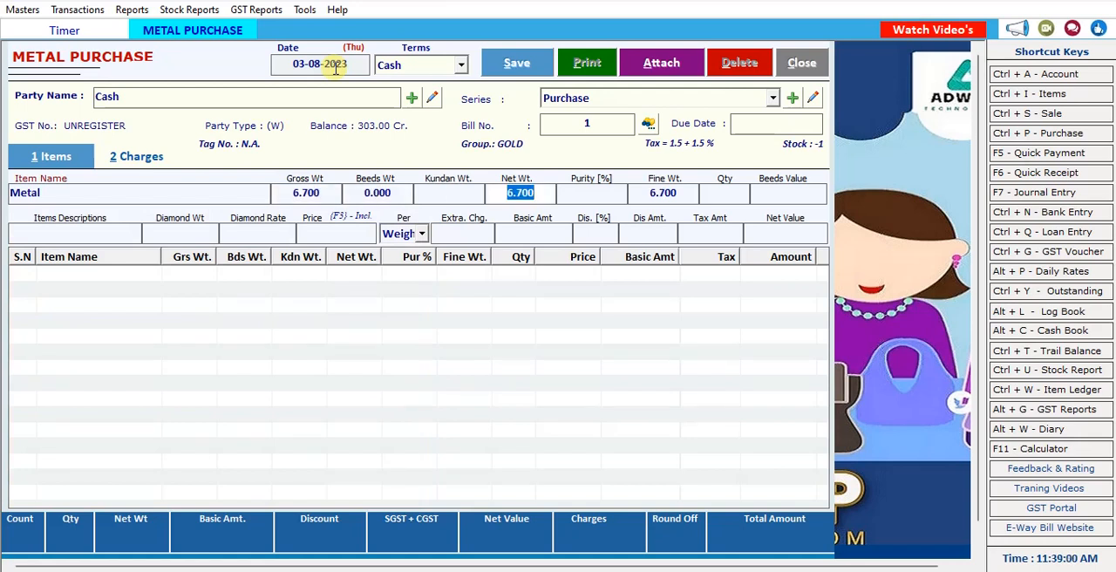
{"action": "key", "text": "Return"}
{"action": "type", "text": "20"}
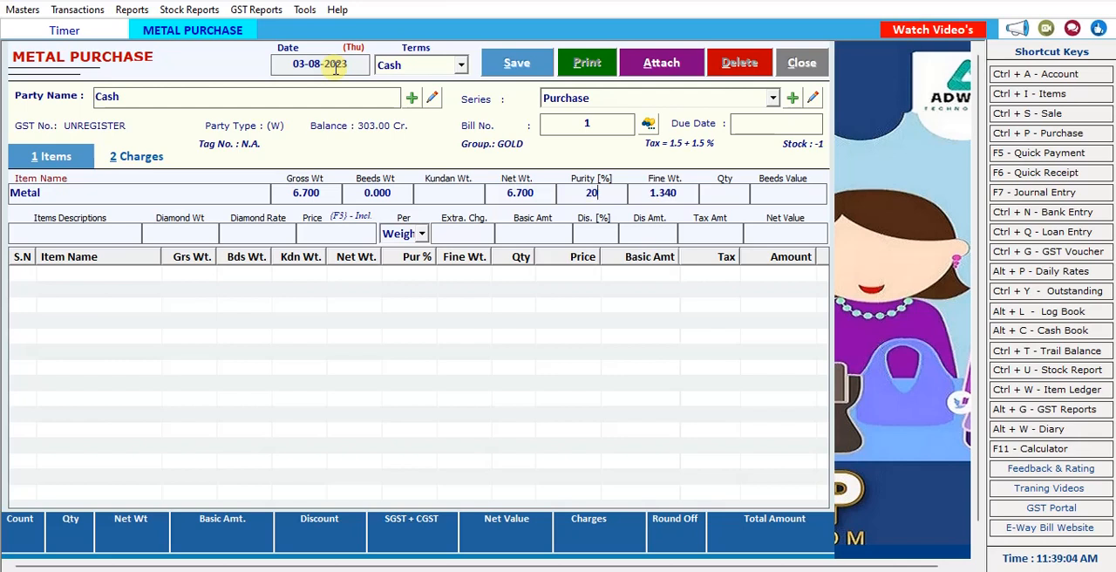
Accept the fine weight, set the quantity to 1, and leave the beeds value, description and diamond fields blank.
{"action": "key", "text": "Return"}
{"action": "key", "text": "Return"}
{"action": "type", "text": "2"}
{"action": "key", "text": "BackSpace"}
{"action": "type", "text": "1"}
{"action": "key", "text": "Return"}
{"action": "key", "text": "Return"}
{"action": "key", "text": "Return"}
{"action": "key", "text": "Return"}
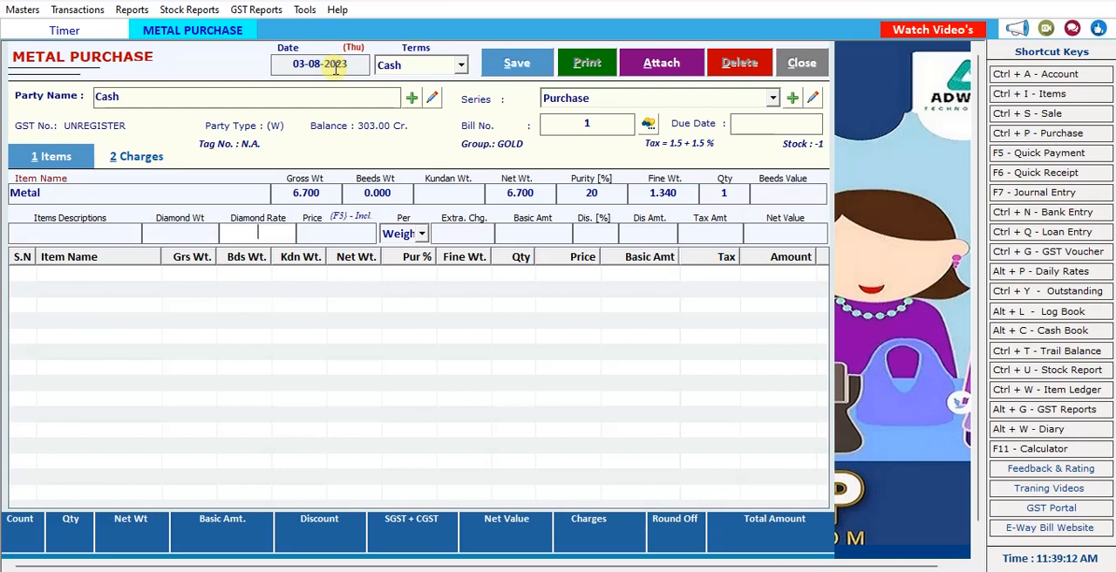
{"action": "key", "text": "Return"}
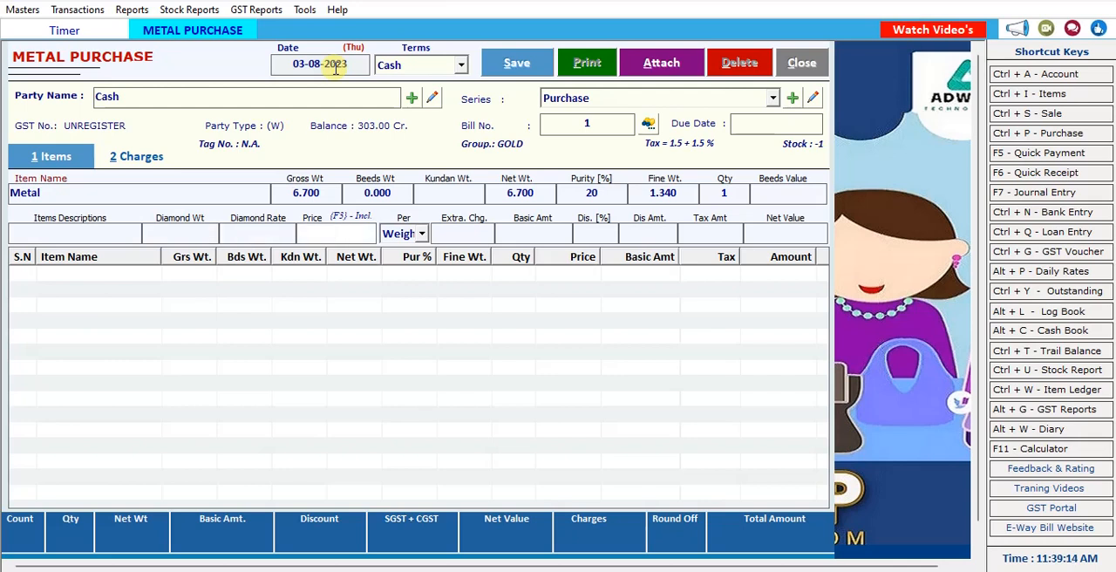
Convert the tax-inclusive price to 5512.62 per Weight, leave extra charge and discount blank, and add the Metal line to the purchase.
{"action": "key", "text": "F3"}
{"action": "key", "text": "Return"}
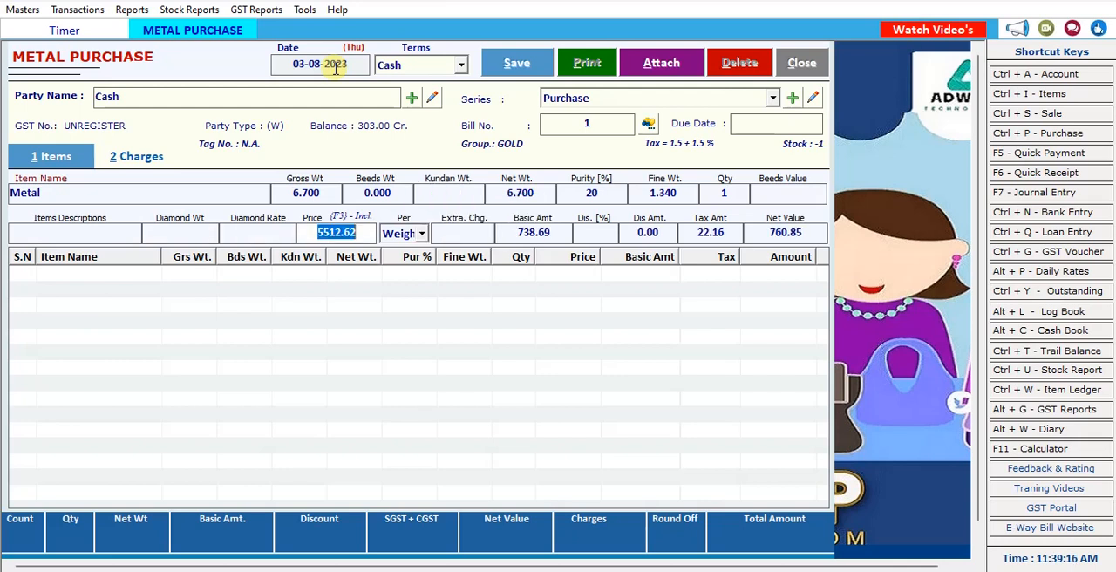
{"action": "key", "text": "Return"}
{"action": "key", "text": "Return"}
{"action": "key", "text": "Return"}
{"action": "key", "text": "Return"}
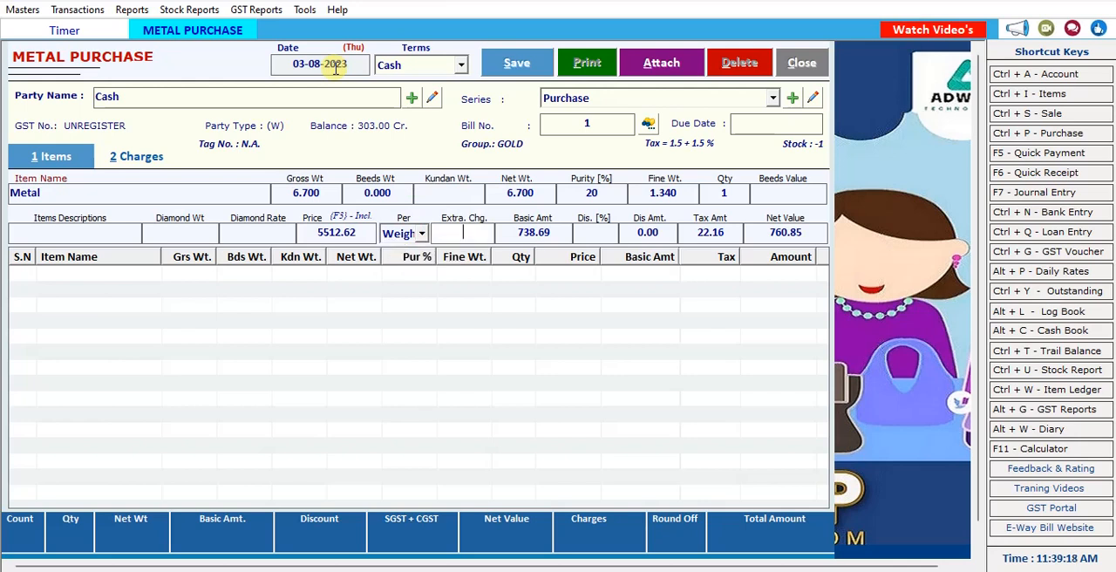
{"action": "key", "text": "Return"}
{"action": "key", "text": "Return"}
{"action": "key", "text": "Return"}
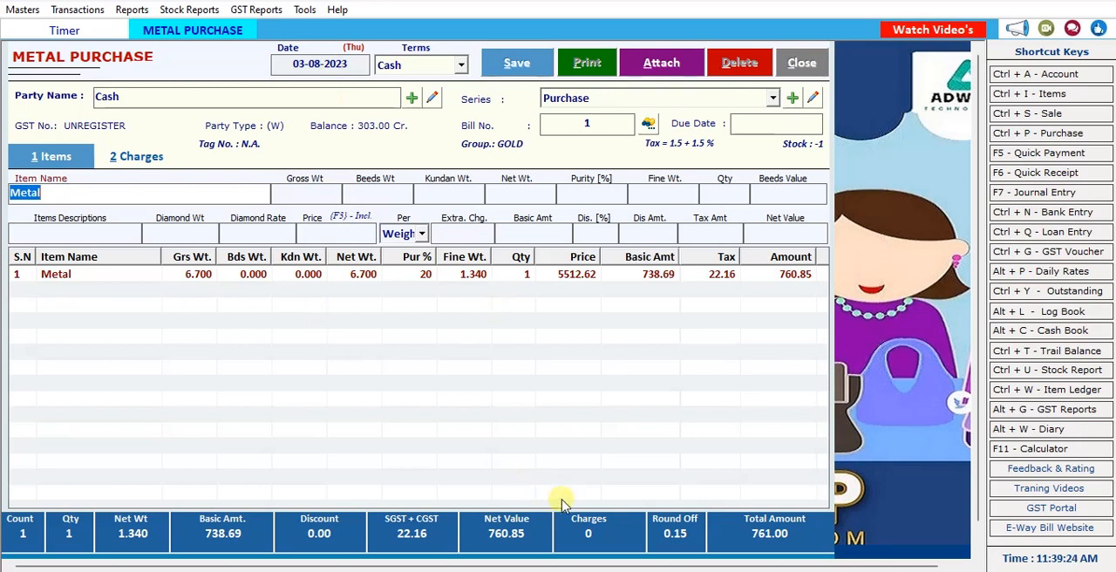
Save the metal purchase and close its form.
{"action": "left_click", "coordinate": [540, 68]}
{"action": "left_click", "coordinate": [591, 340]}
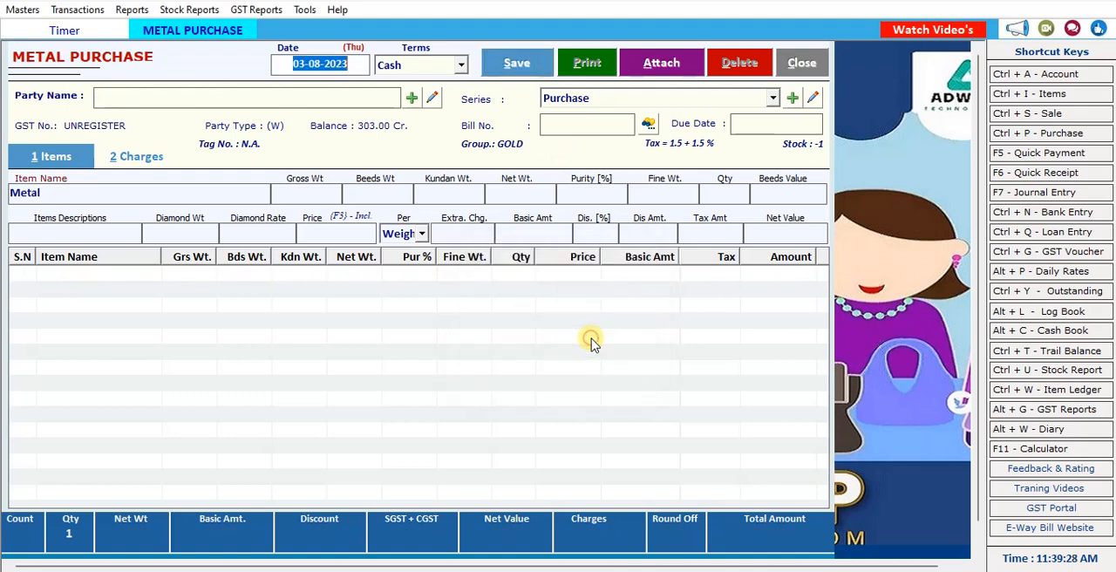
{"action": "left_click", "coordinate": [800, 63]}
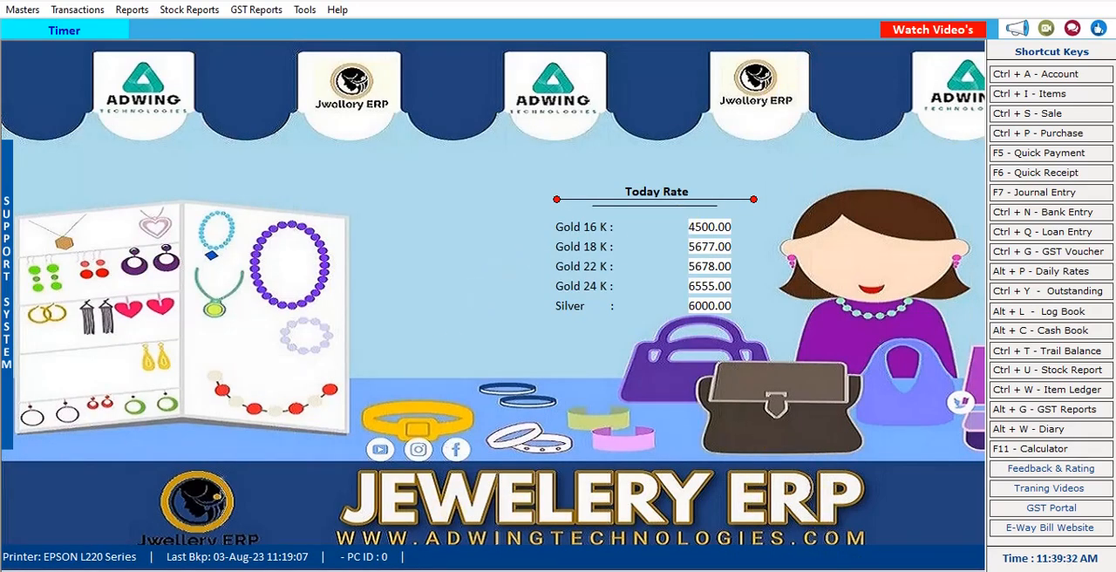
{"action": "left_click", "coordinate": [840, 521]}
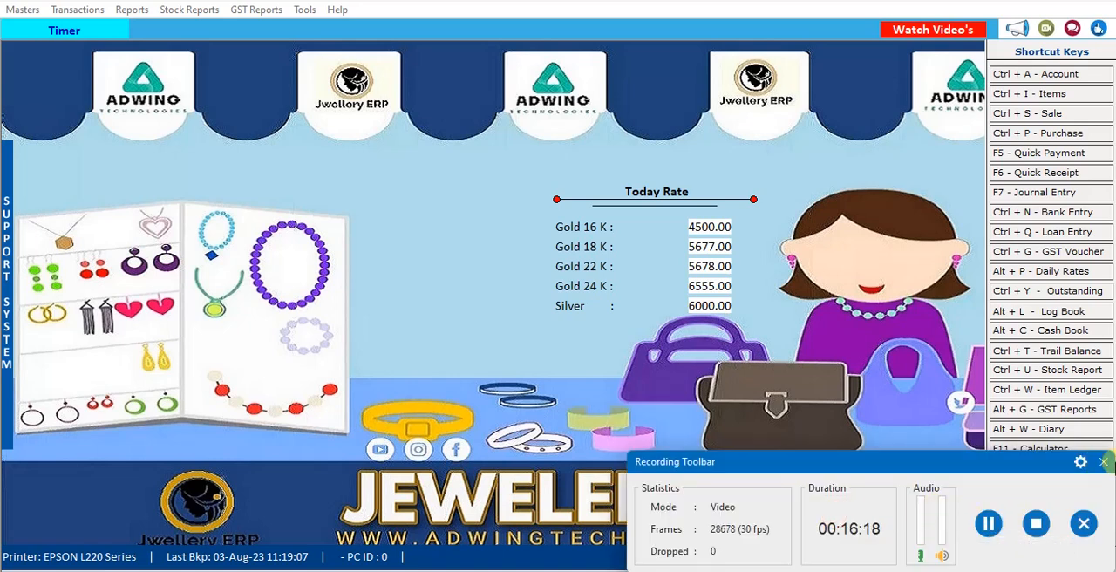
{"action": "left_click", "coordinate": [1104, 462]}
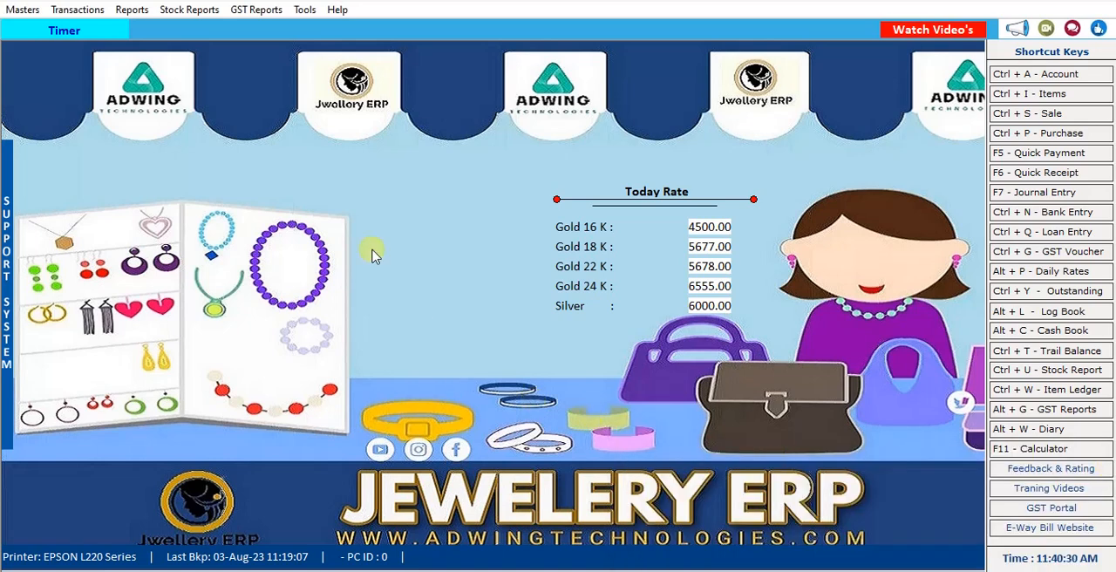
{"action": "left_click", "coordinate": [75, 10]}
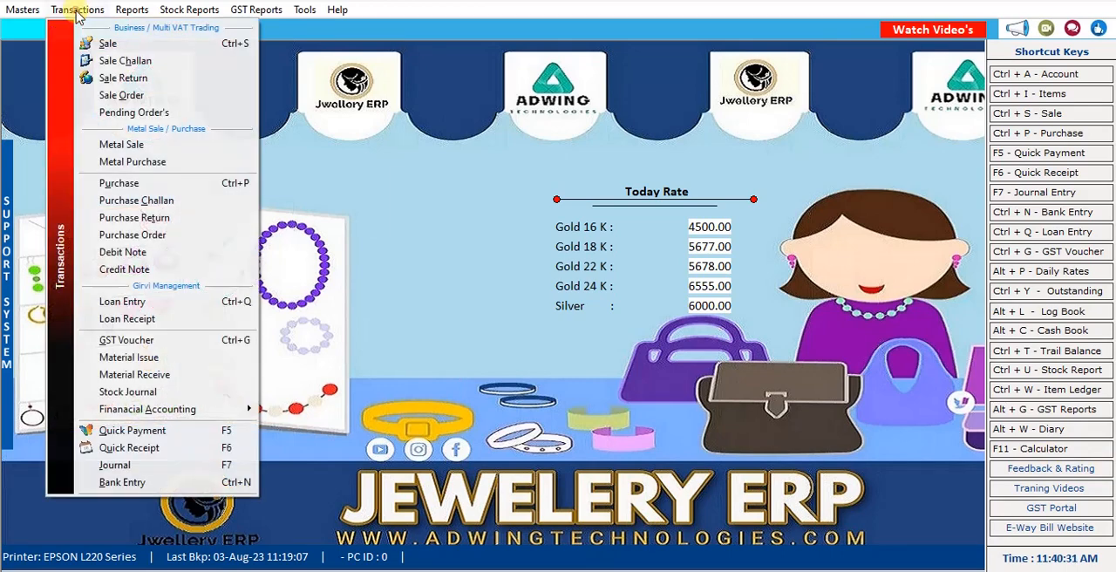
{"action": "left_click", "coordinate": [175, 305]}
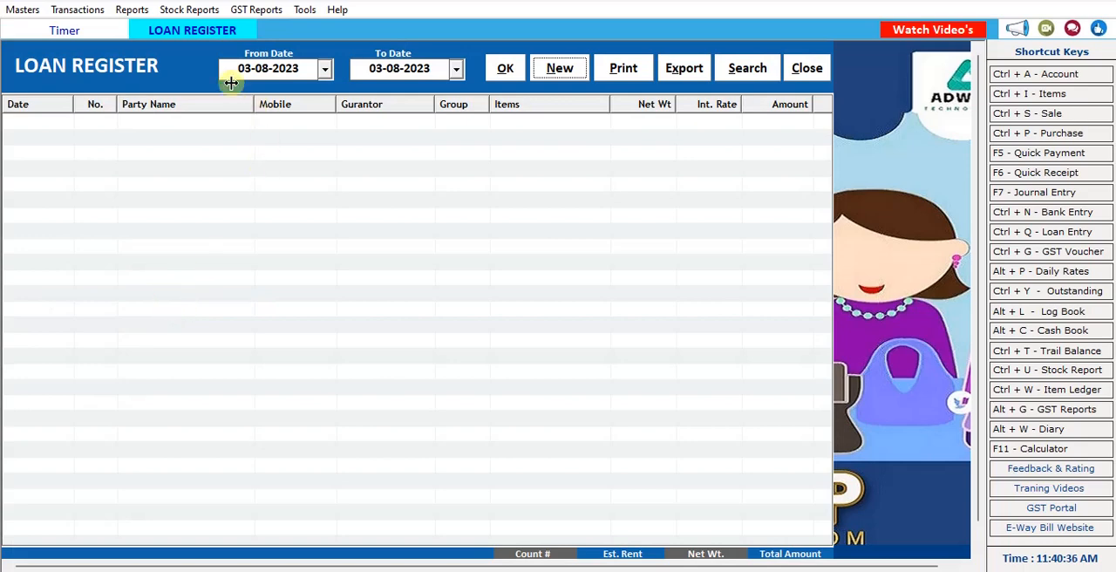
{"action": "left_click", "coordinate": [553, 68]}
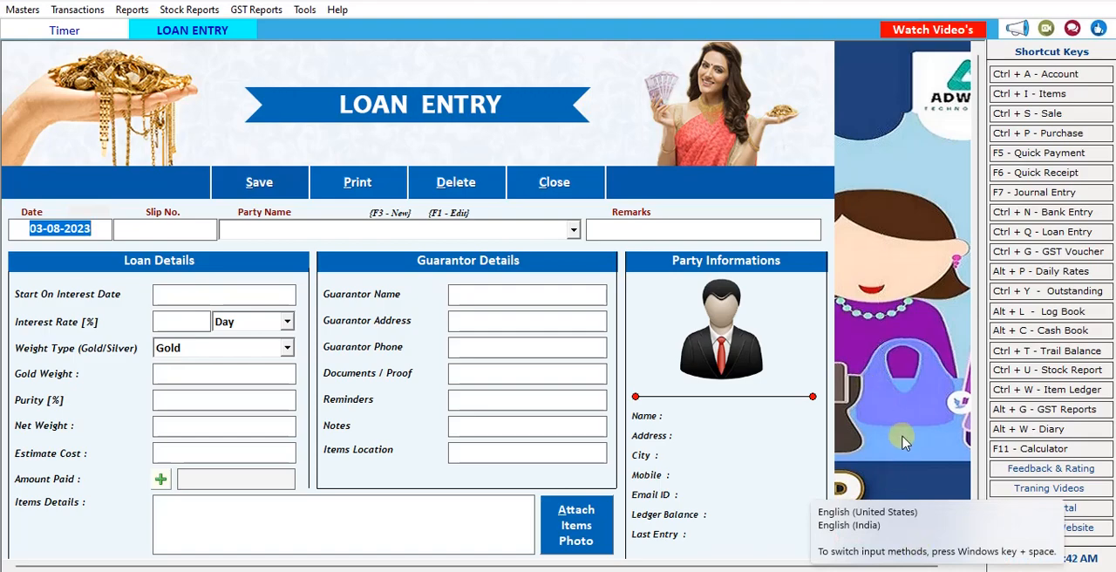
{"action": "key", "text": "Escape"}
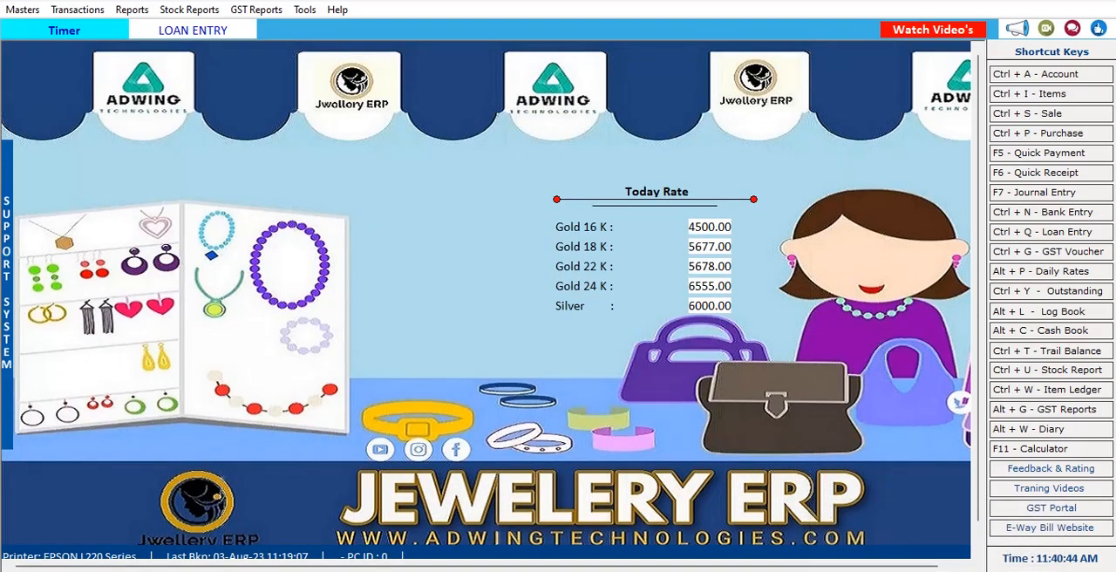
{"action": "key", "text": "super+d"}
{"action": "key", "text": "super+d"}
Start a new loan entry, keeping the proposed date and slip number.
{"action": "left_click", "coordinate": [83, 8]}
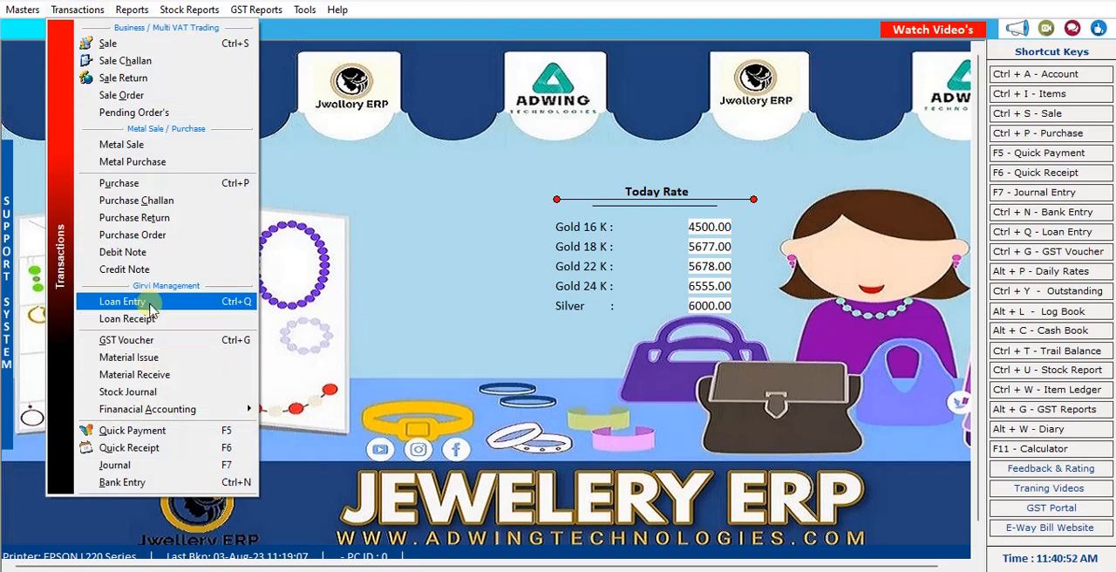
{"action": "left_click", "coordinate": [149, 303]}
{"action": "left_click", "coordinate": [563, 71]}
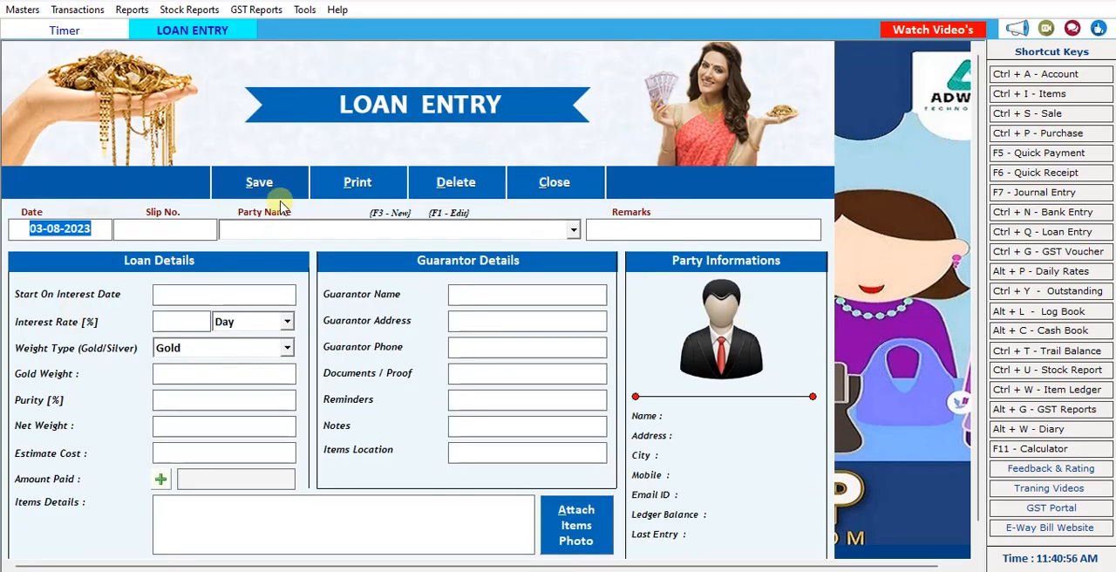
{"action": "left_click", "coordinate": [131, 230]}
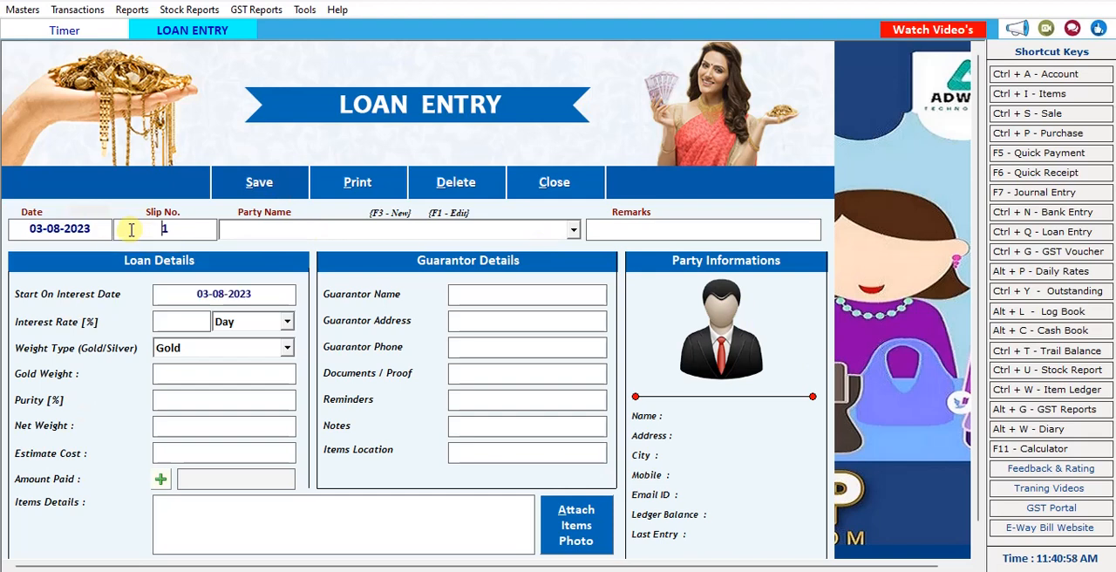
{"action": "key", "text": "Return"}
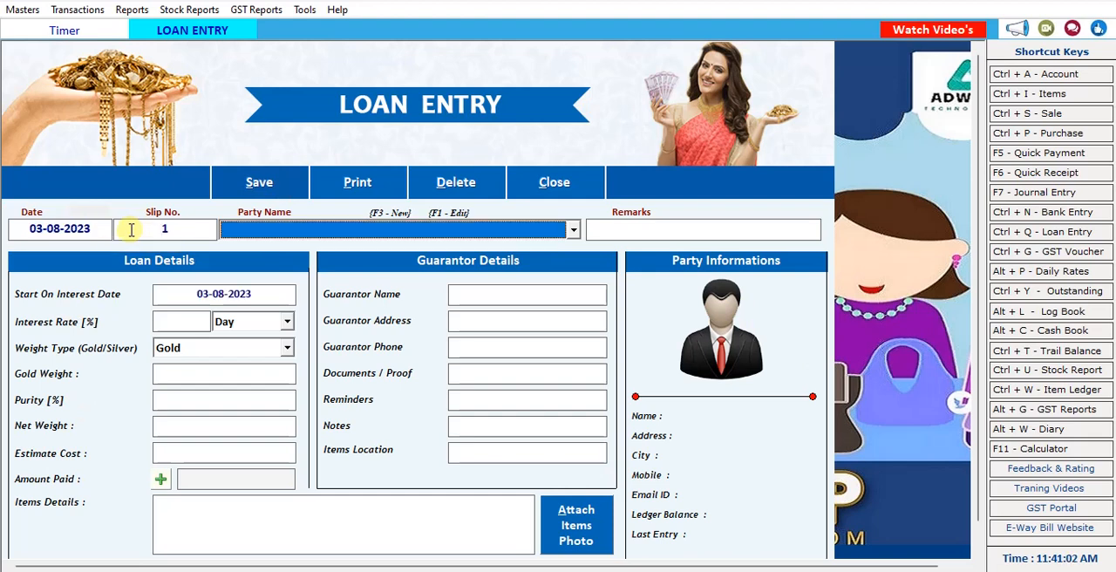
Create a new party account named Sri Sai Jewellers from the loan entry and use the same print name.
{"action": "key", "text": "F3"}
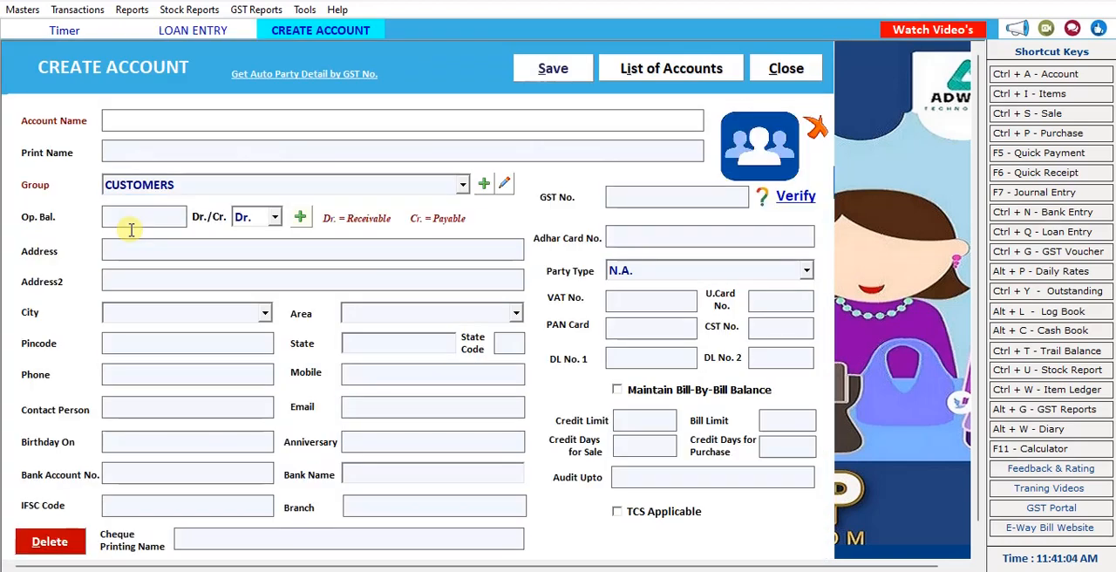
{"action": "type", "text": "sri sai jewellers"}
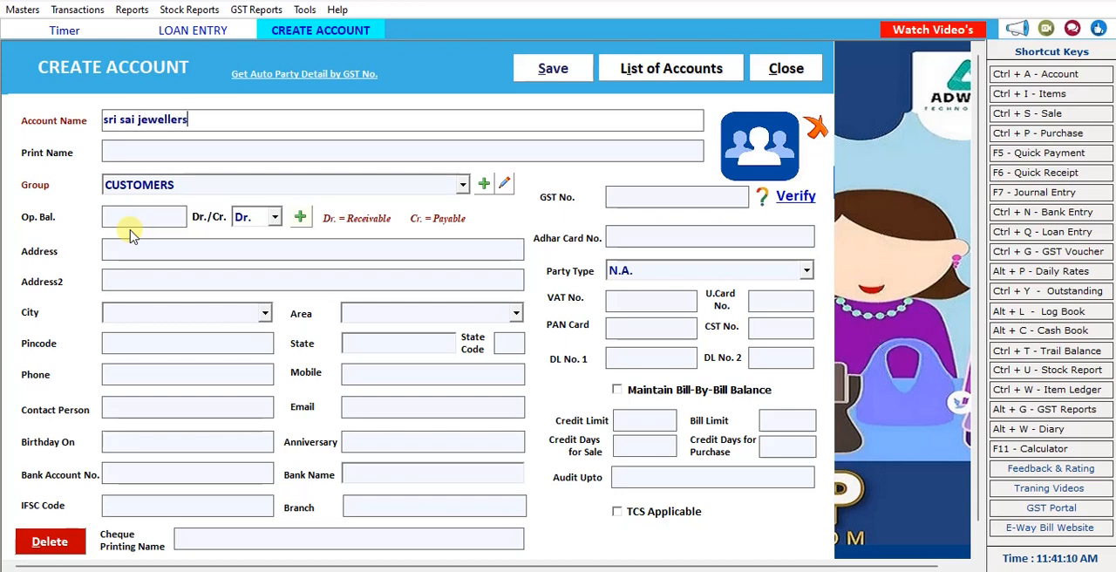
{"action": "key", "text": "Return"}
{"action": "key", "text": "Return"}
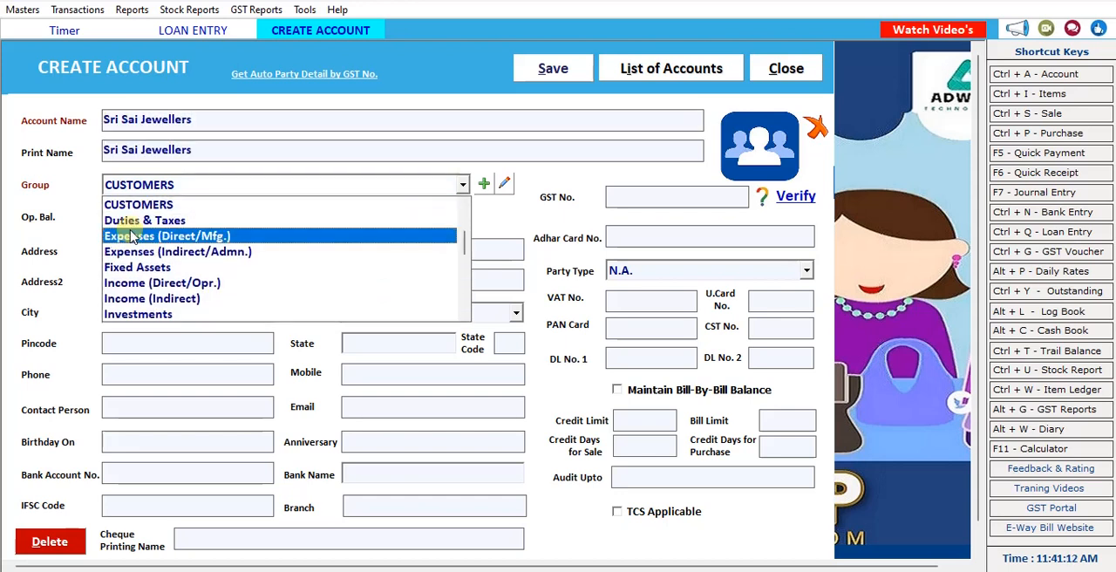
Assign the new account to the SUPPLIERS group and save it.
{"action": "key", "text": "s"}
{"action": "key", "text": "s"}
{"action": "key", "text": "s"}
{"action": "key", "text": "s"}
{"action": "key", "text": "s"}
{"action": "key", "text": "s"}
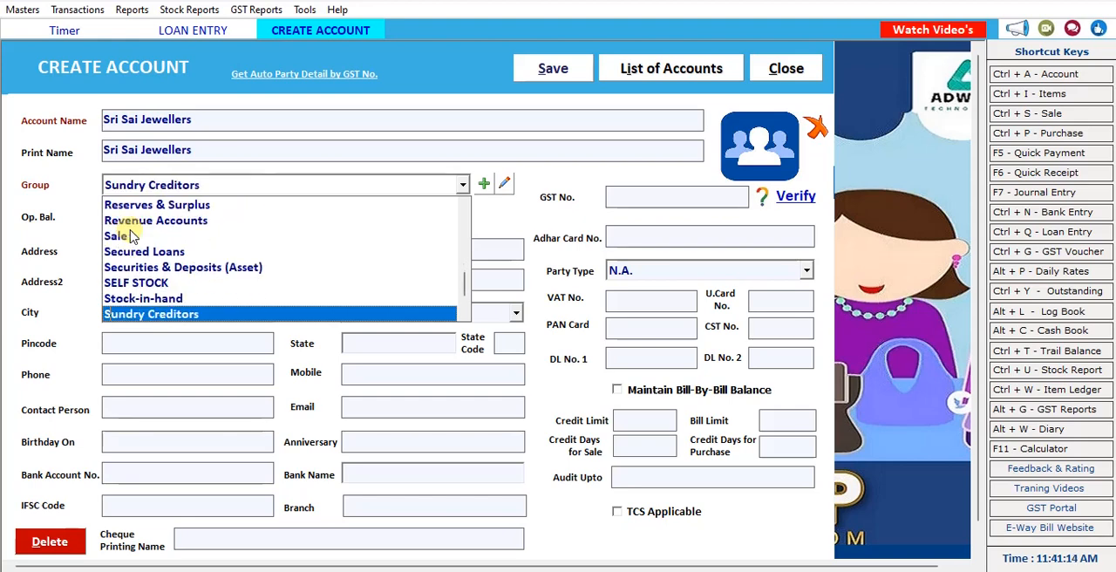
{"action": "key", "text": "s"}
{"action": "key", "text": "s"}
{"action": "key", "text": "Return"}
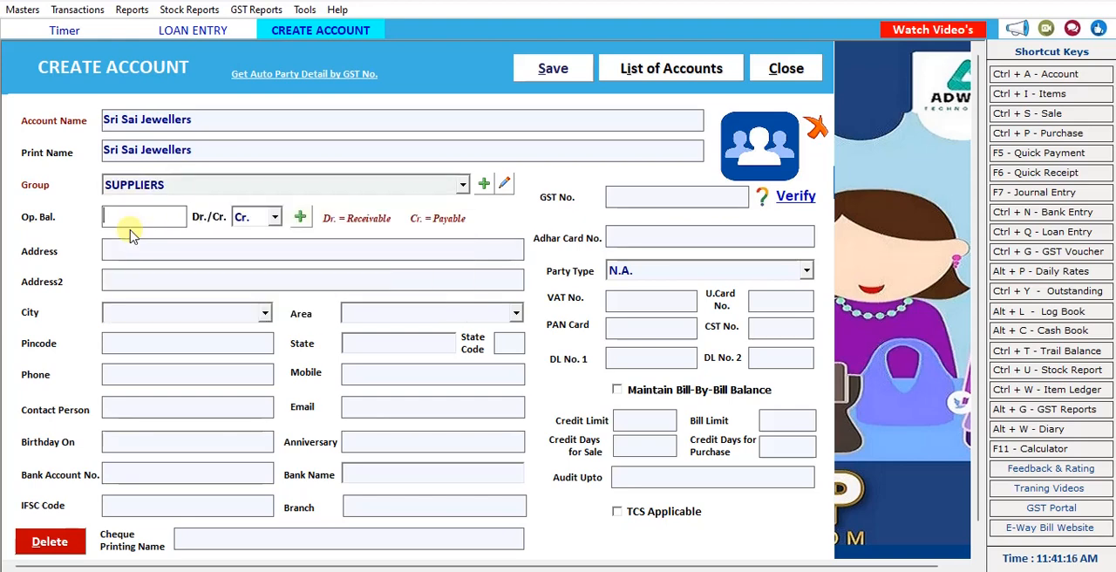
{"action": "left_click", "coordinate": [548, 68]}
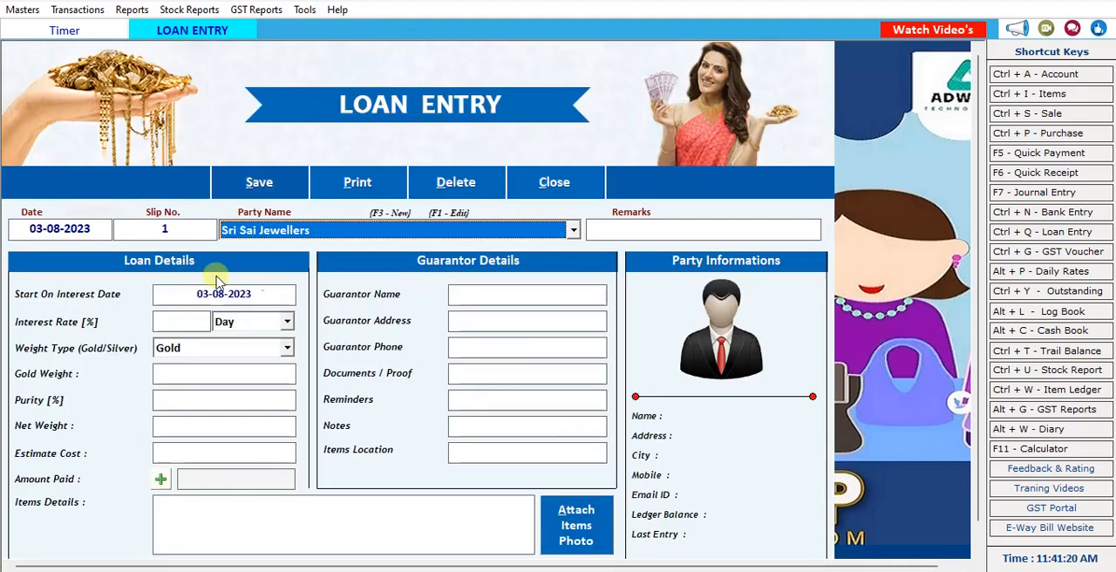
Accept Sri Sai Jewellers as the loan party without remarks, and set a 2% interest rate per Day with weight type Gold.
{"action": "key", "text": "Return"}
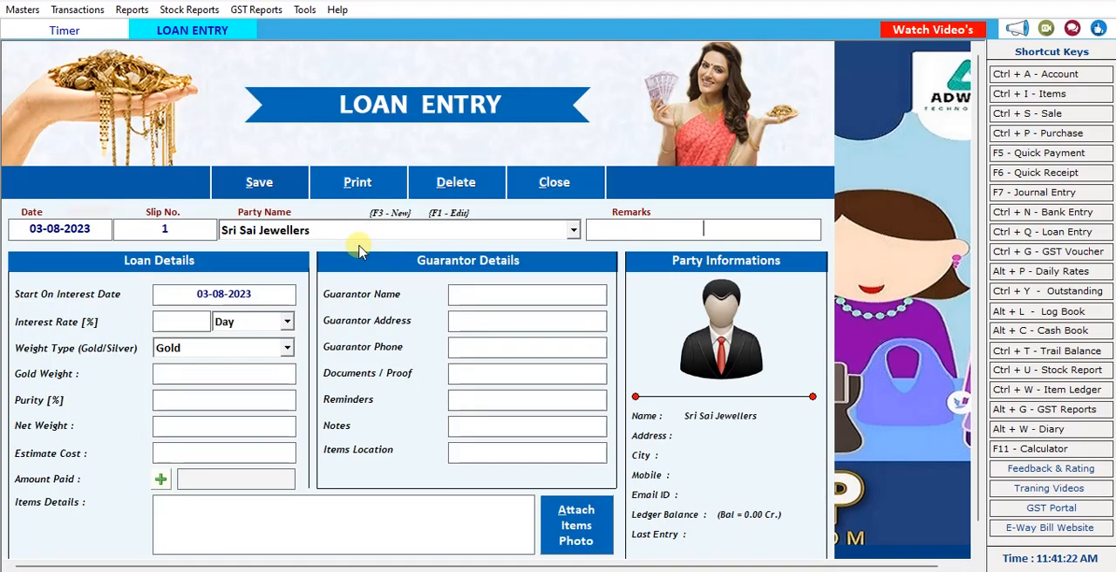
{"action": "key", "text": "Return"}
{"action": "type", "text": "2"}
{"action": "key", "text": "Return"}
{"action": "key", "text": "Return"}
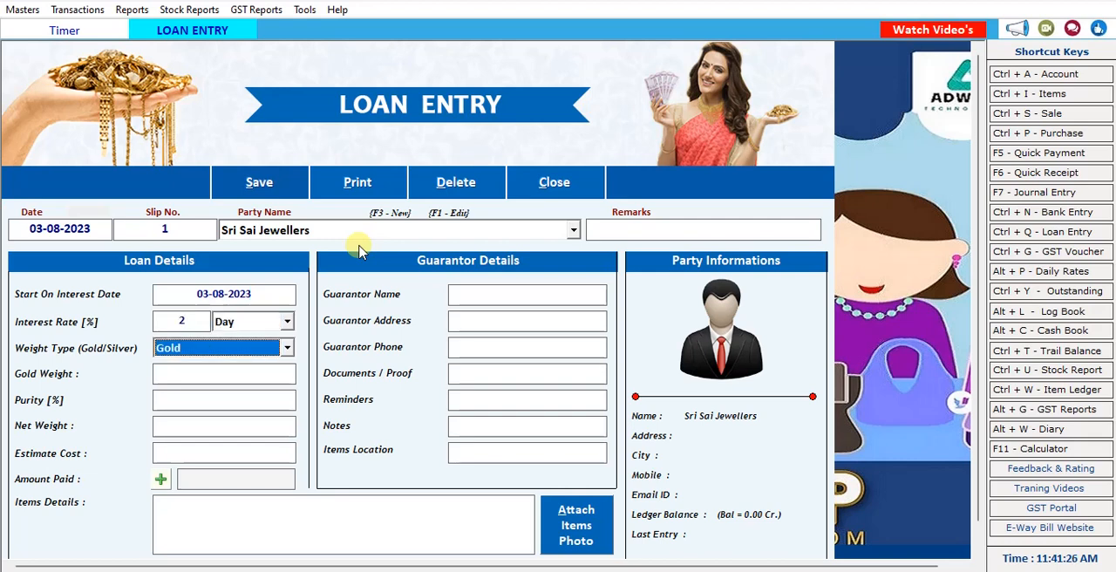
{"action": "key", "text": "Return"}
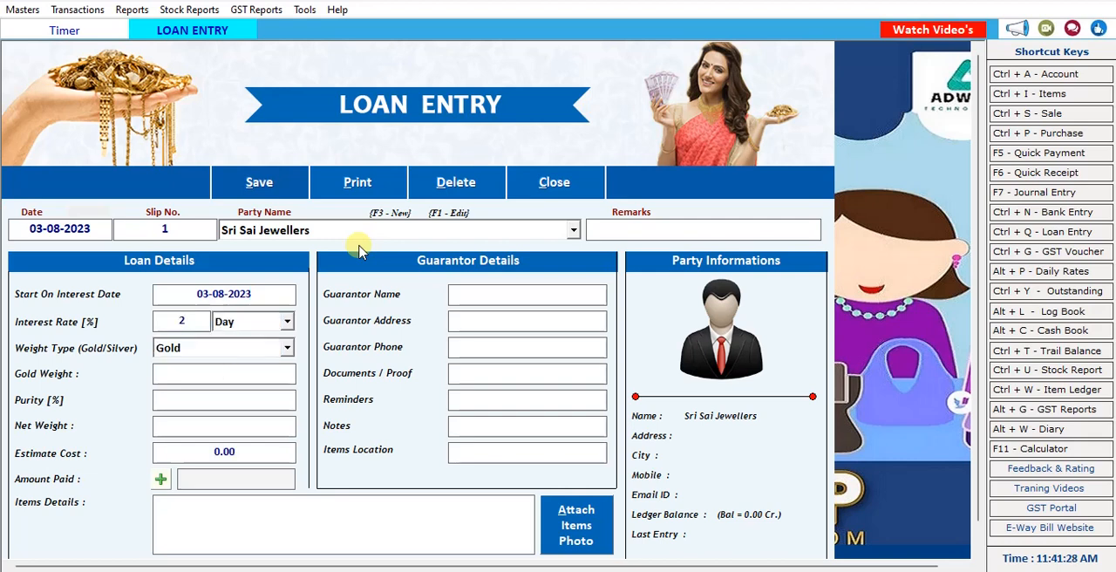
Set the loan's gold weight to 7.9 and purity to 22%, accepting the calculated net weight and estimate cost.
{"action": "type", "text": "7.9"}
{"action": "key", "text": "Return"}
{"action": "type", "text": "22"}
{"action": "key", "text": "Return"}
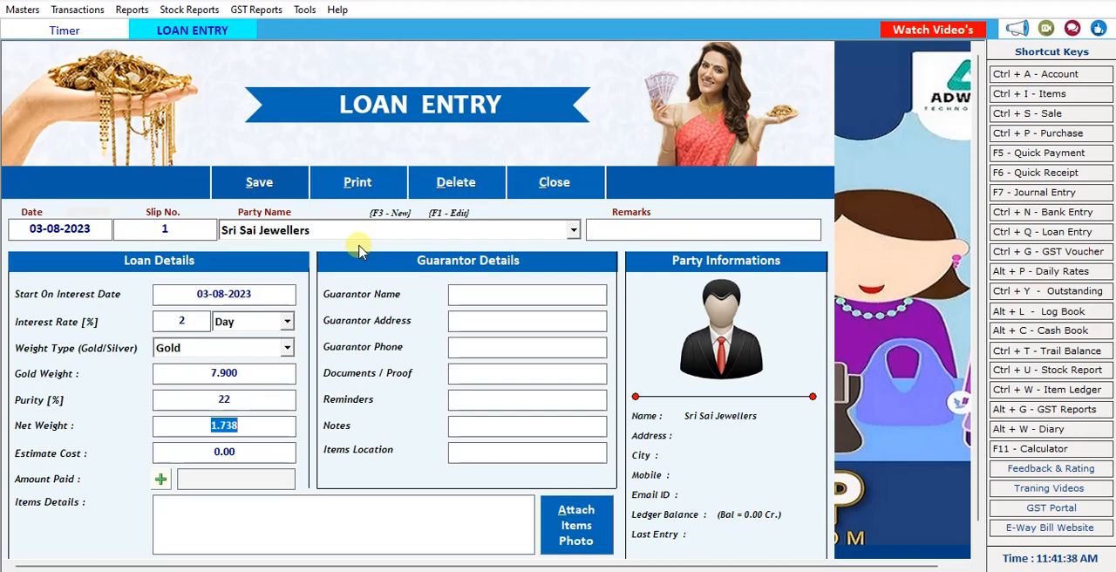
{"action": "key", "text": "Return"}
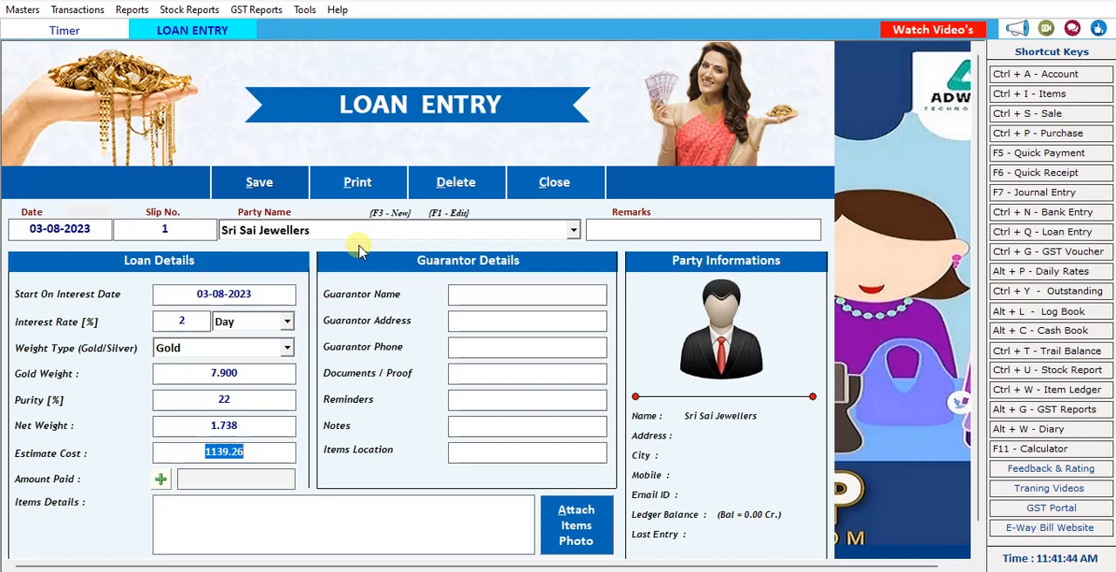
{"action": "key", "text": "Return"}
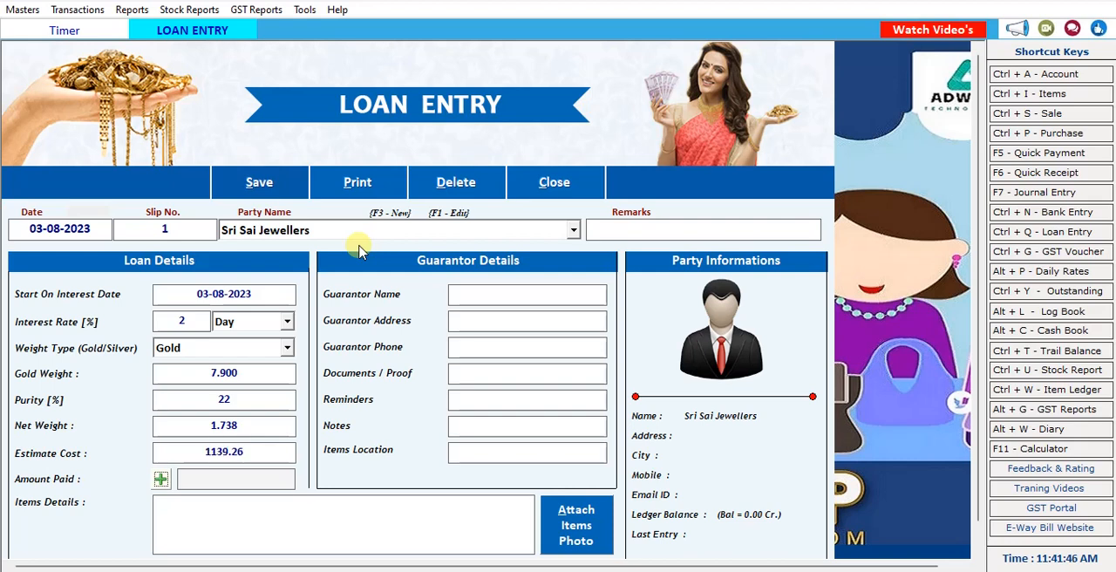
Enter 1139 as the cash amount paid for the loan, leaving the card, eWallet and cheque amounts blank.
{"action": "key", "text": "Return"}
{"action": "type", "text": "1139"}
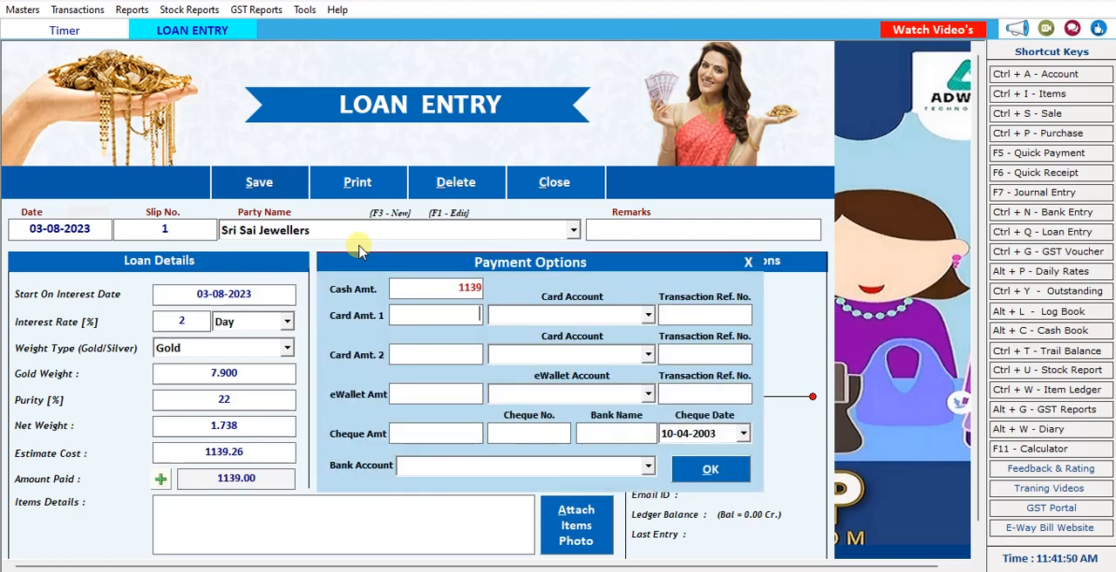
{"action": "key", "text": "Return"}
{"action": "key", "text": "Return"}
{"action": "key", "text": "Return"}
{"action": "key", "text": "Return"}
{"action": "key", "text": "Return"}
{"action": "key", "text": "Return"}
{"action": "key", "text": "Return"}
{"action": "key", "text": "Return"}
{"action": "key", "text": "Return"}
{"action": "key", "text": "Return"}
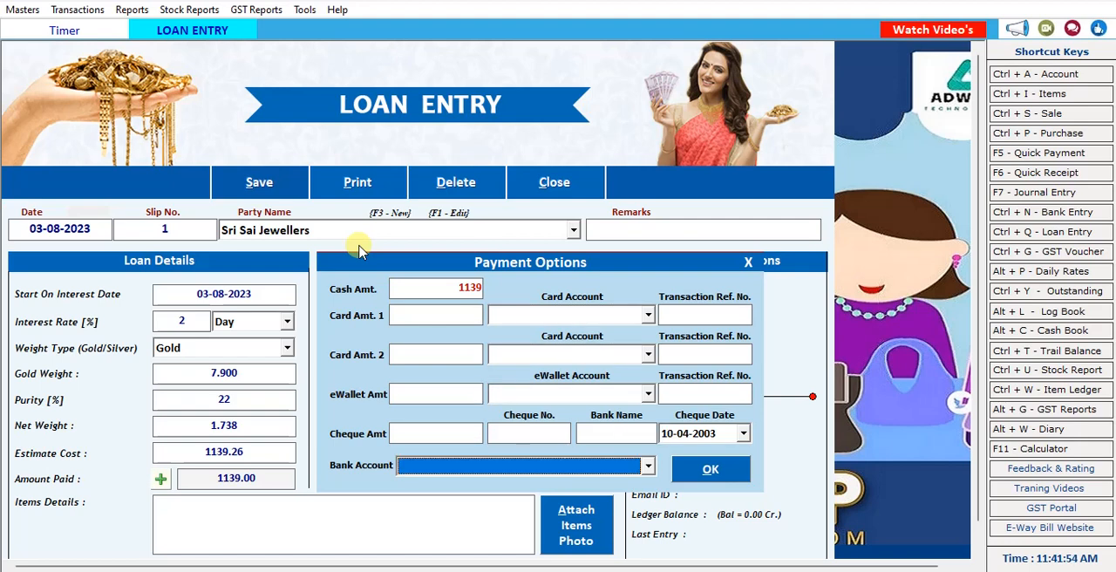
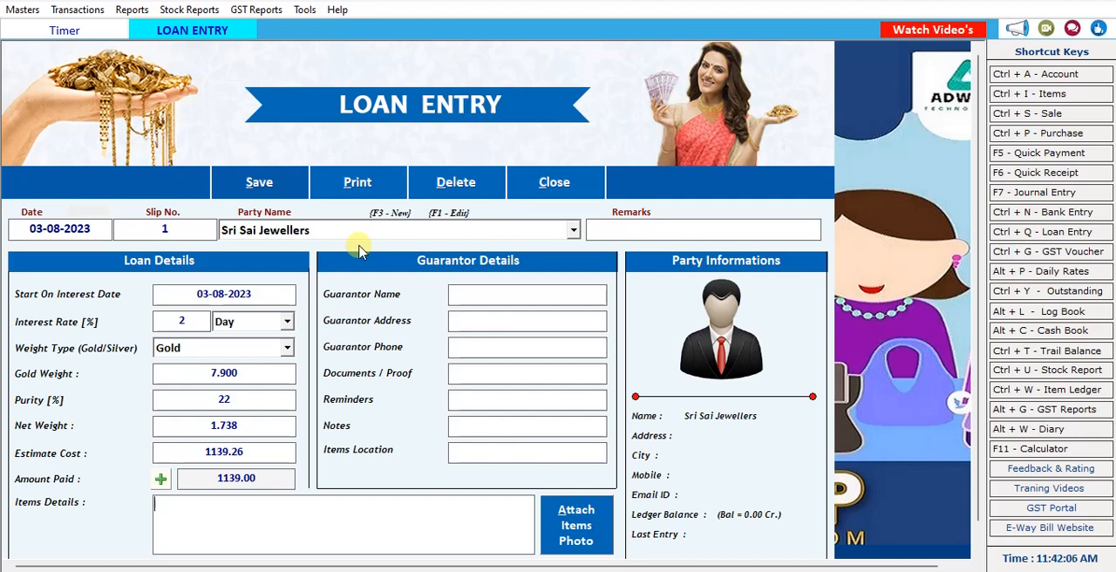
Enter metal as the loan's items details and fill in the guarantor's name, leaving the other guarantor fields blank.
{"action": "type", "text": "metal"}
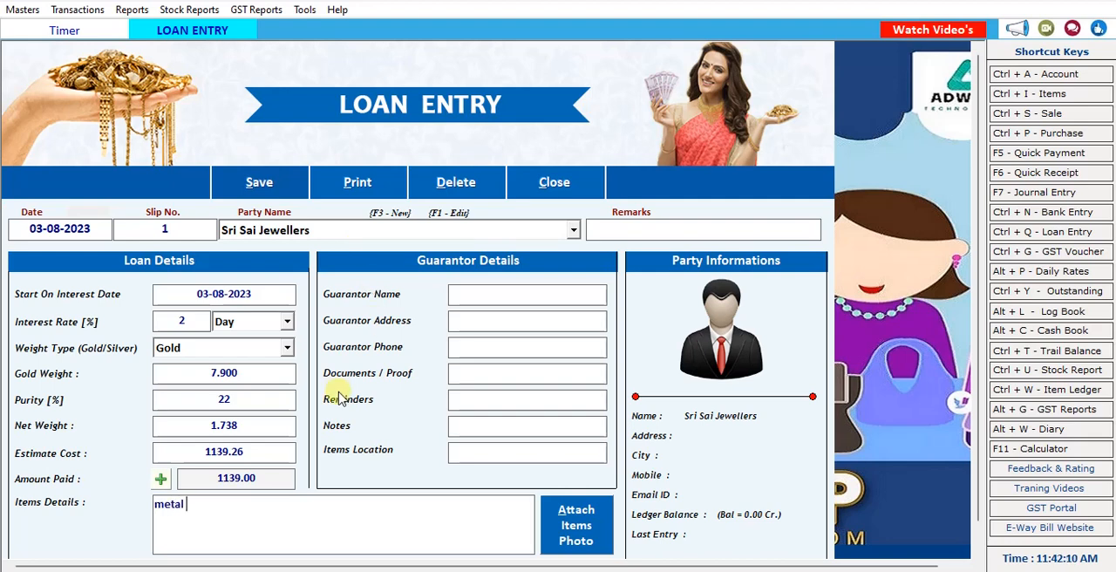
{"action": "left_click", "coordinate": [468, 297]}
{"action": "type", "text": "abc"}
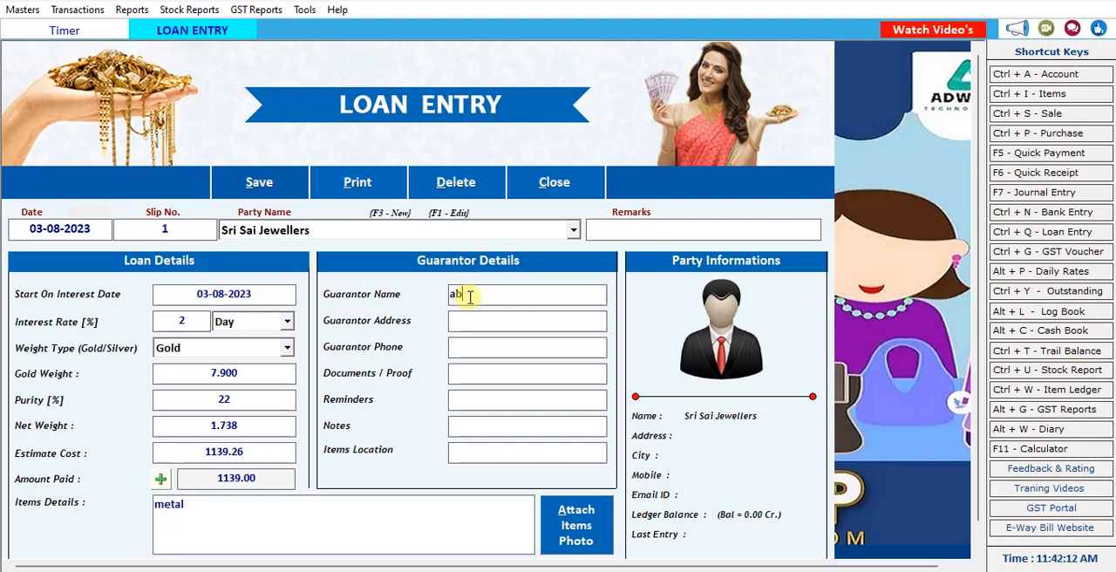
{"action": "left_click", "coordinate": [474, 320]}
{"action": "left_click", "coordinate": [464, 373]}
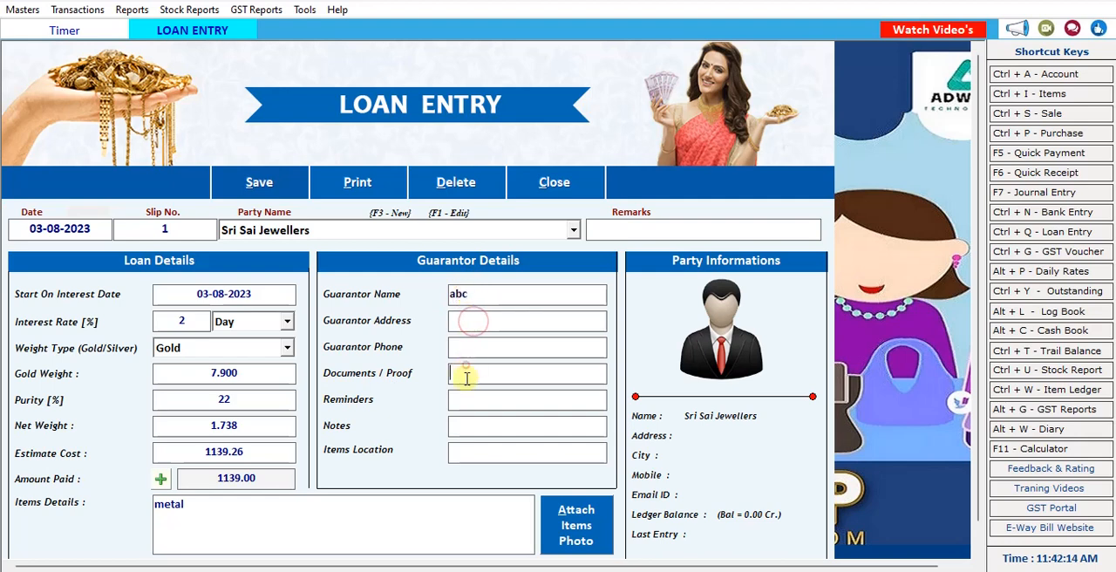
Attach the ring image from the Desktop folder to the loan entry as the items photo.
{"action": "left_click", "coordinate": [574, 526]}
{"action": "left_click", "coordinate": [563, 373]}
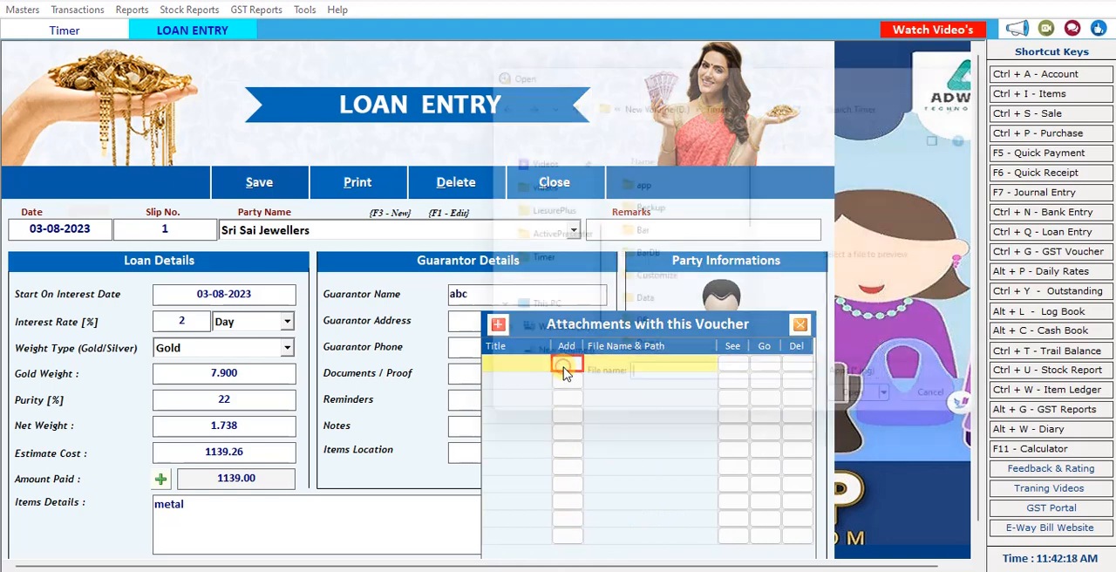
{"action": "scroll", "coordinate": [553, 218], "scroll_direction": "up", "scroll_amount": 3}
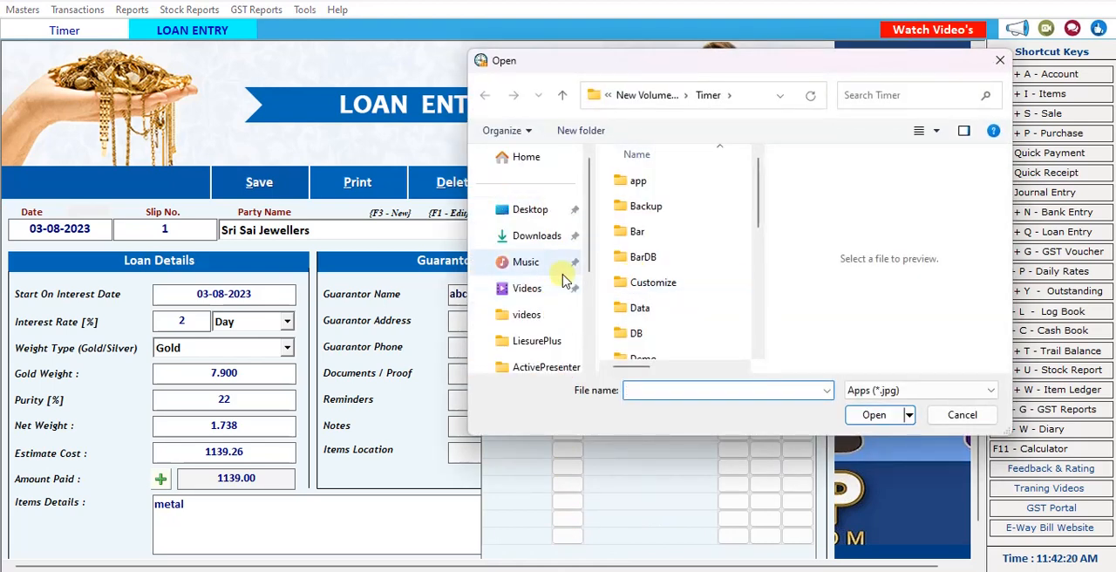
{"action": "left_click", "coordinate": [534, 211]}
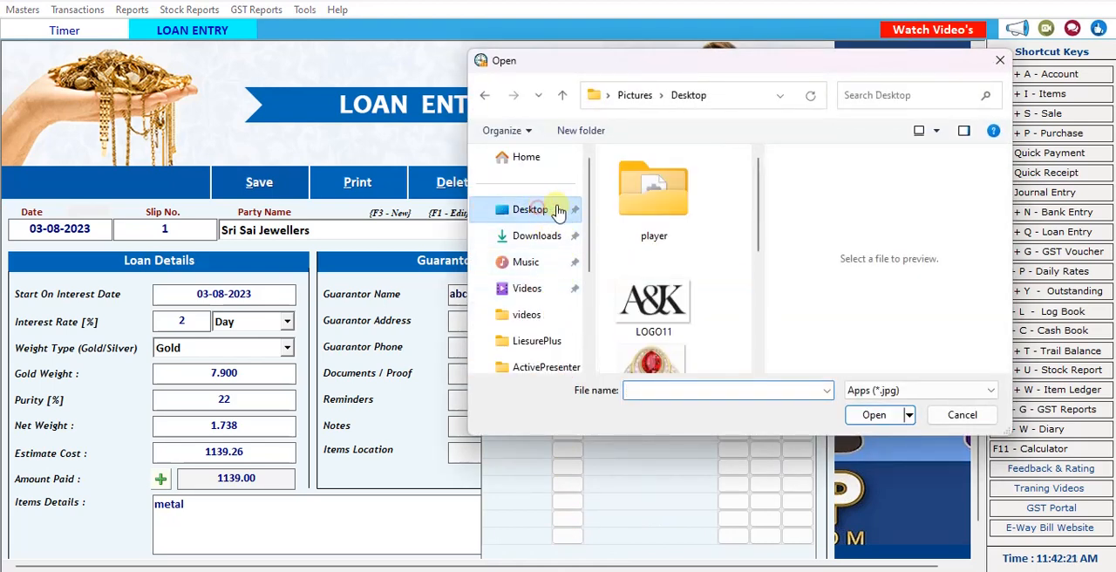
{"action": "left_click", "coordinate": [647, 359]}
{"action": "scroll", "coordinate": [705, 348], "scroll_direction": "down", "scroll_amount": 2}
{"action": "left_click", "coordinate": [663, 345]}
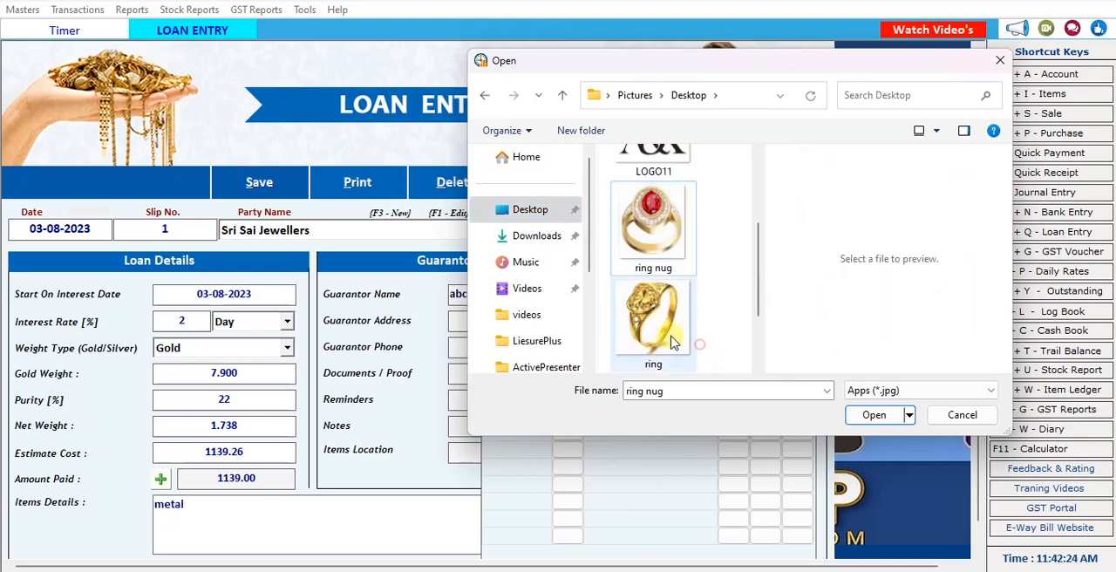
{"action": "left_click", "coordinate": [872, 415]}
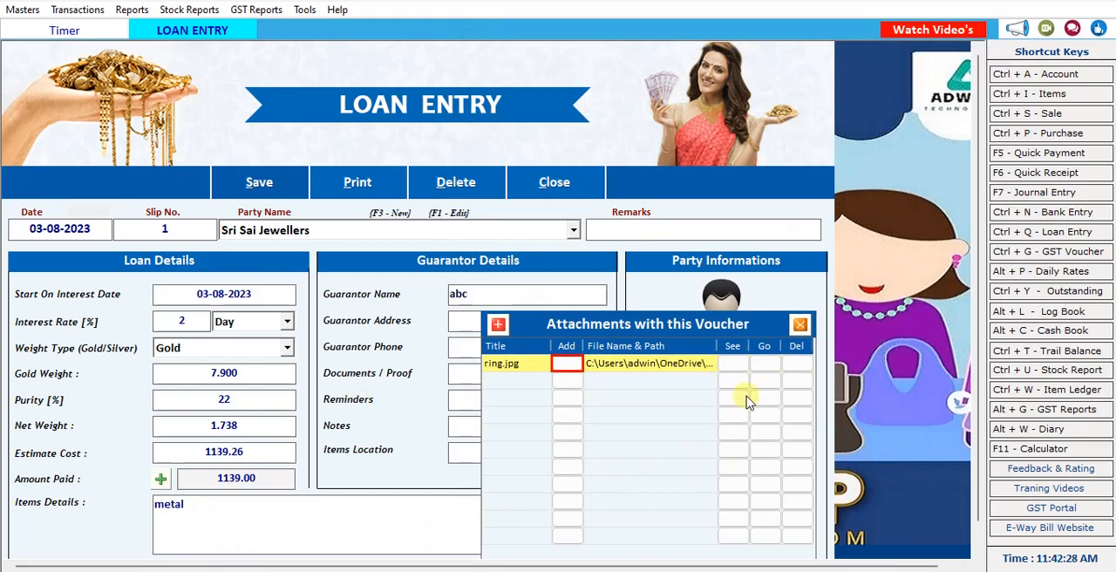
{"action": "left_click", "coordinate": [800, 324]}
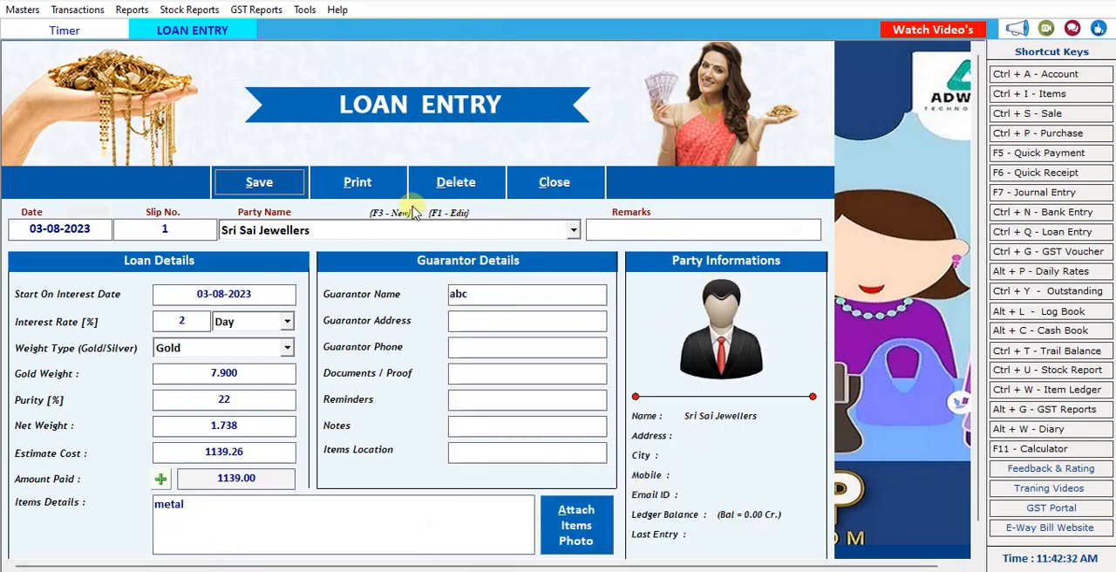
Save the loan entry without printing it and close the loan form.
{"action": "left_click", "coordinate": [286, 182]}
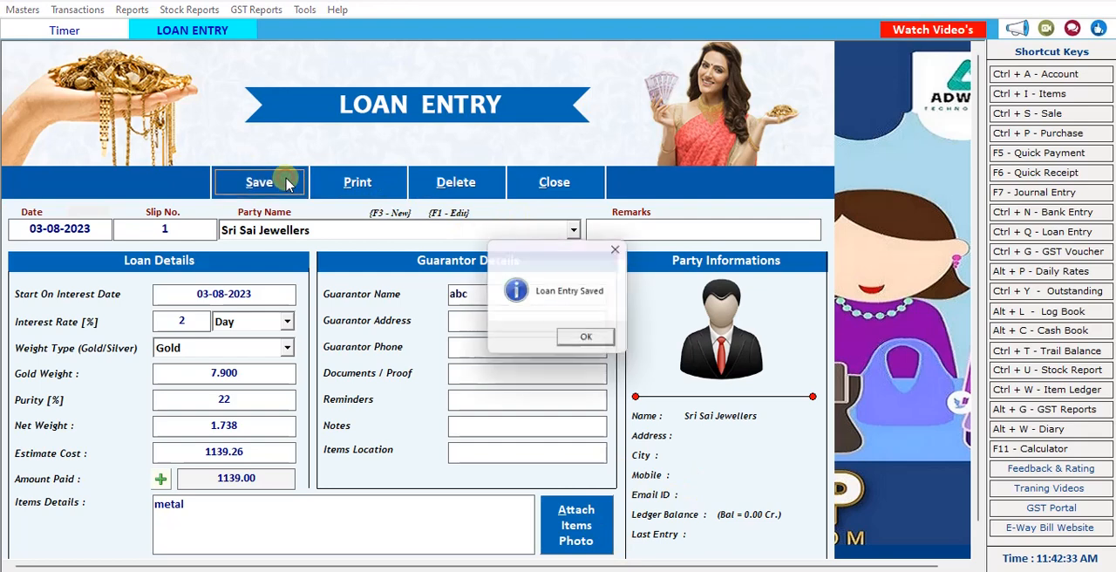
{"action": "left_click", "coordinate": [588, 337]}
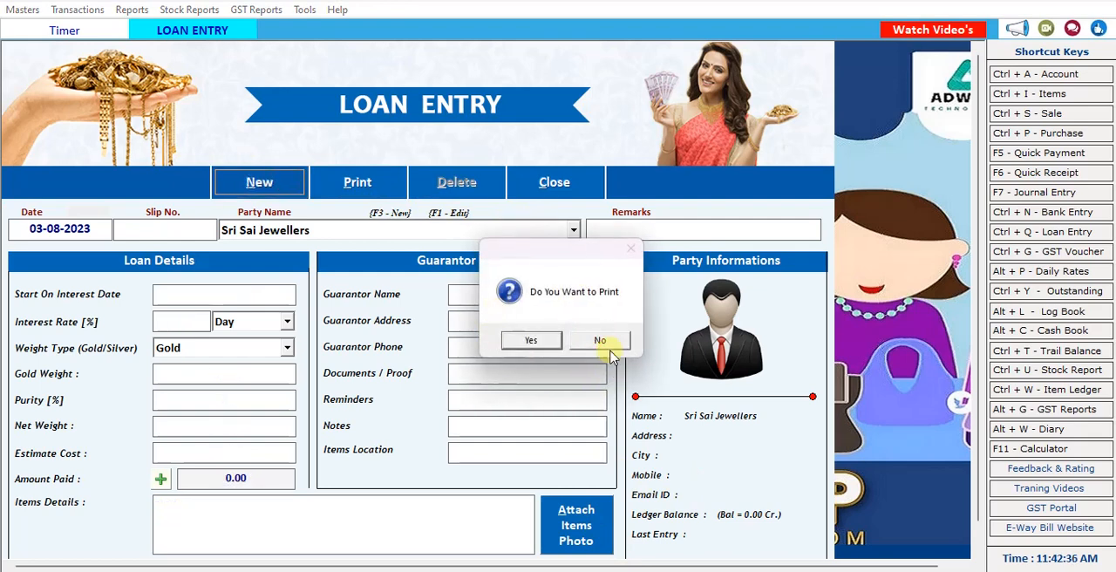
{"action": "left_click", "coordinate": [602, 341]}
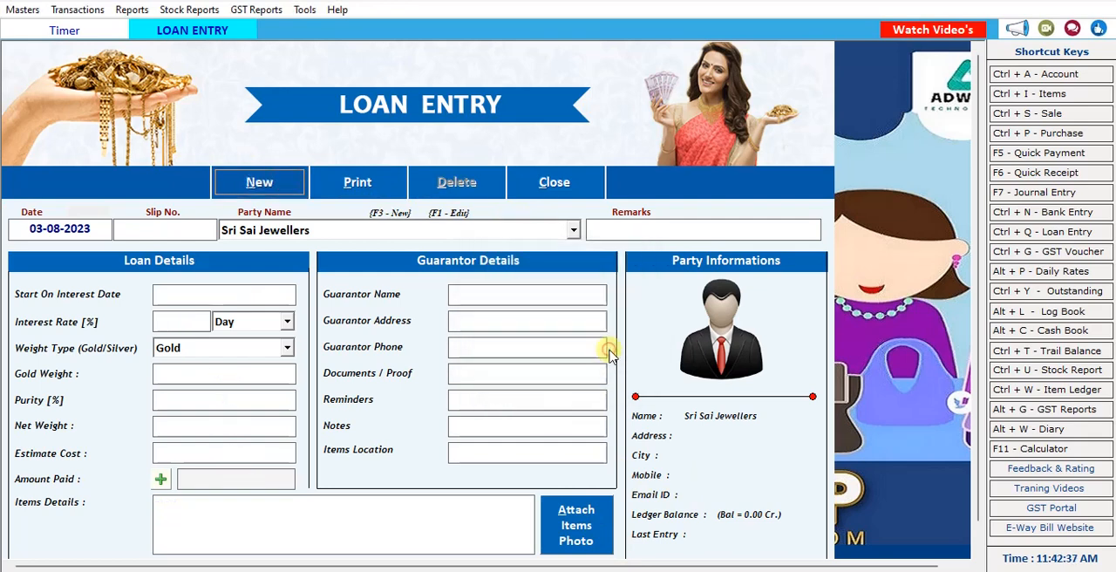
{"action": "left_click", "coordinate": [553, 183]}
Start a Loan Receipt with number 1 and Cash payment mode for the Sri Sai Jewellers loan.
{"action": "left_click", "coordinate": [87, 9]}
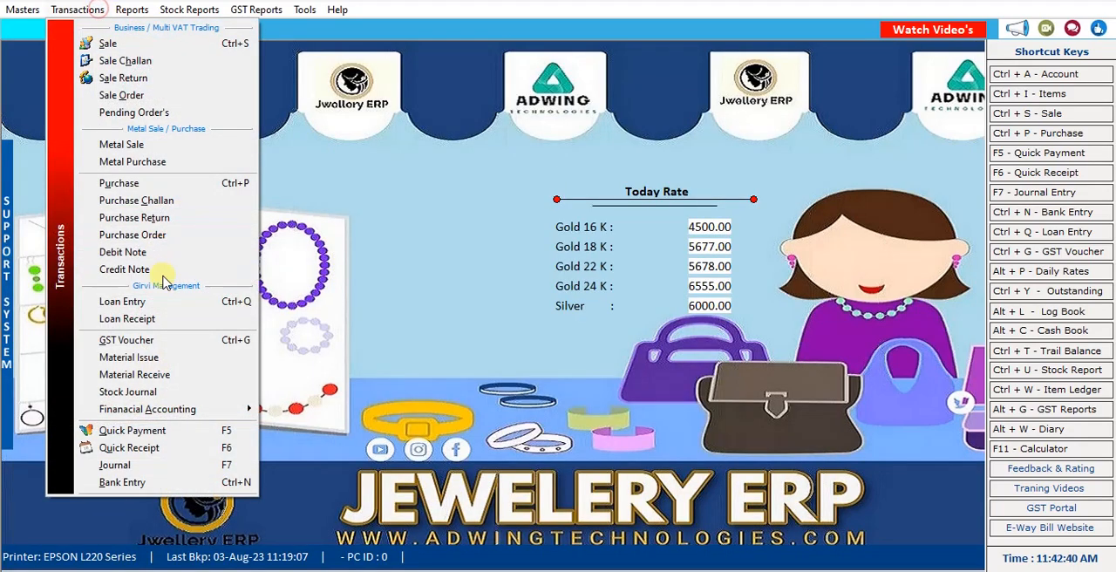
{"action": "left_click", "coordinate": [144, 322]}
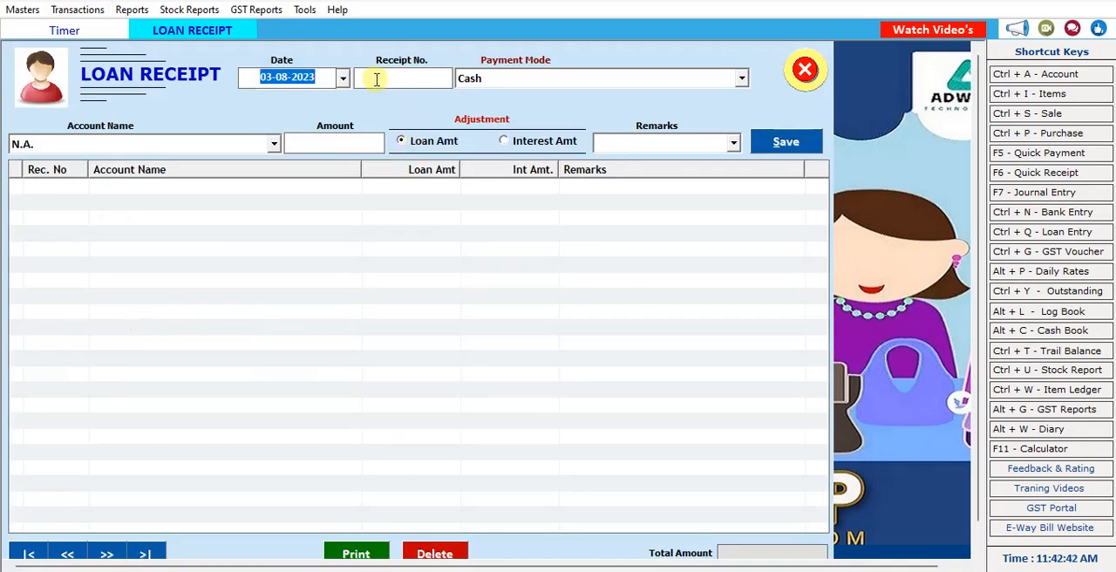
{"action": "left_click", "coordinate": [404, 76]}
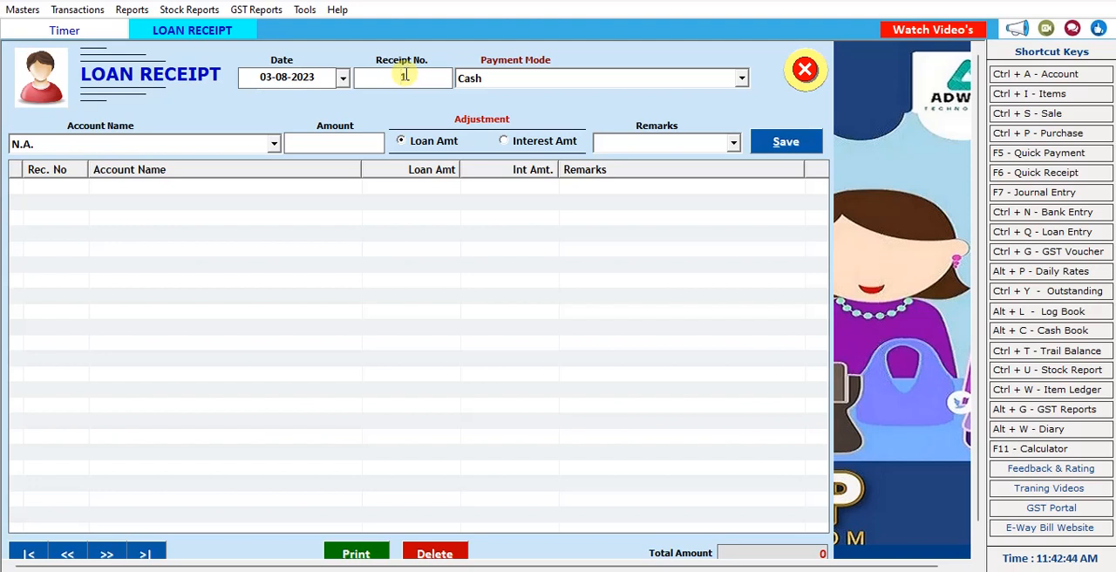
{"action": "key", "text": "Return"}
{"action": "key", "text": "Return"}
{"action": "key", "text": "Down"}
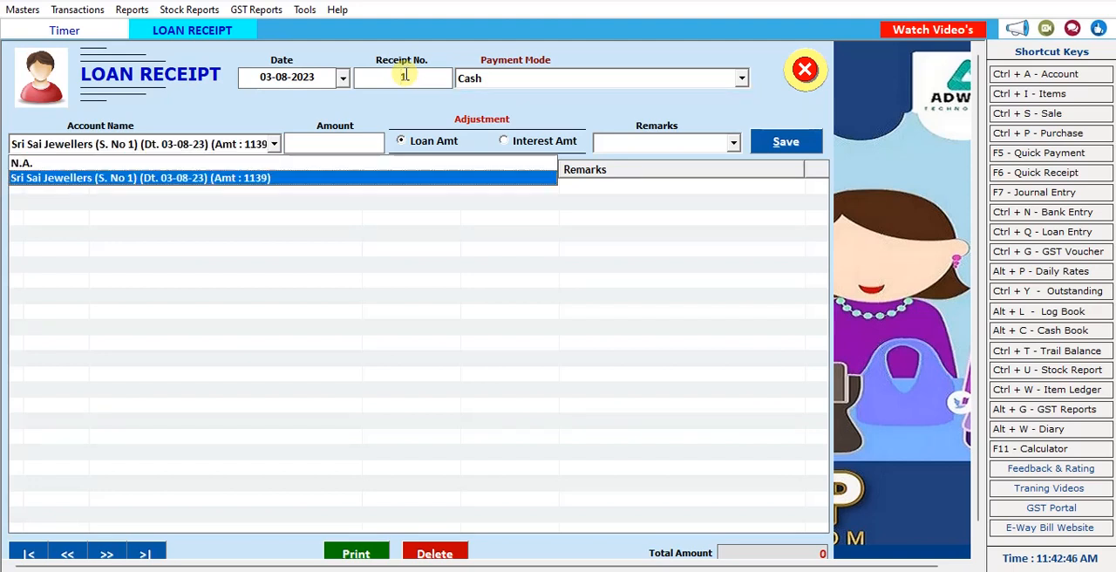
{"action": "key", "text": "Return"}
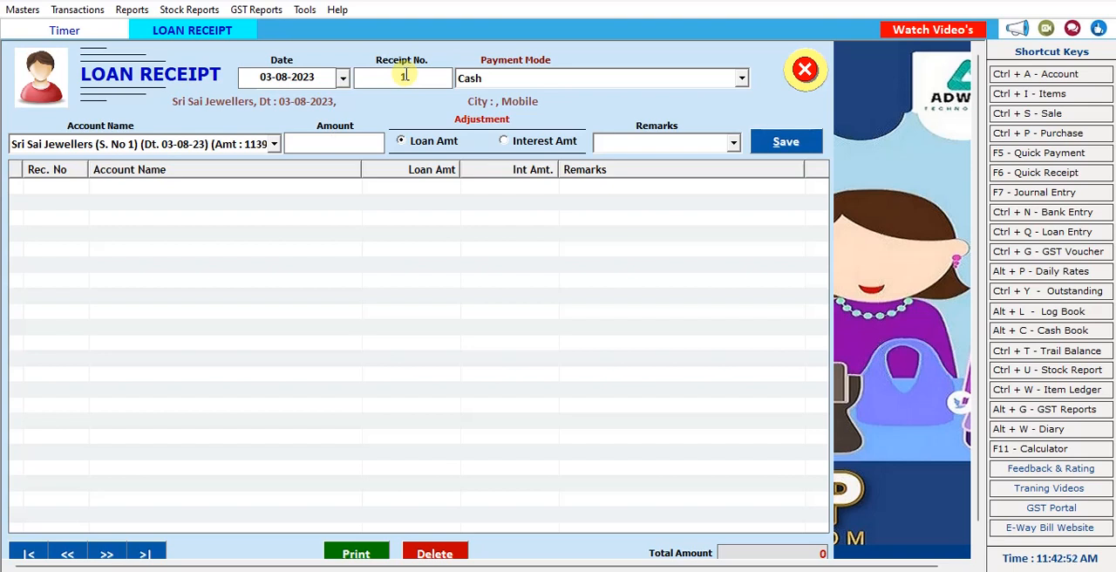
Enter a receipt amount of 2000 adjusted against the loan amount, leave remarks blank, and save it without printing.
{"action": "type", "text": "2000"}
{"action": "key", "text": "Return"}
{"action": "key", "text": "Return"}
{"action": "key", "text": "Return"}
{"action": "key", "text": "Return"}
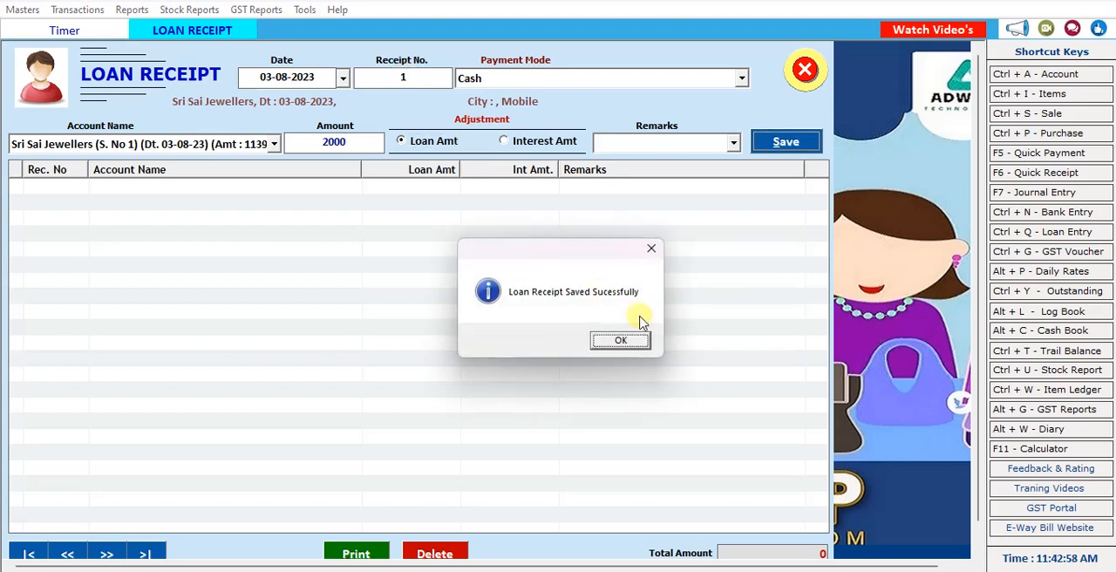
{"action": "left_click", "coordinate": [626, 342]}
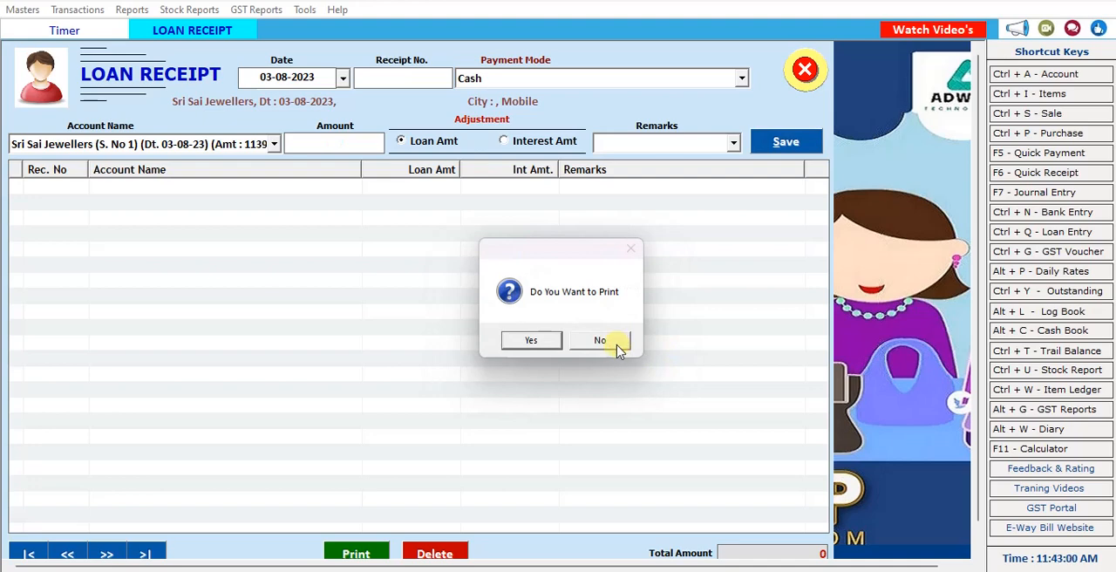
{"action": "left_click", "coordinate": [600, 340]}
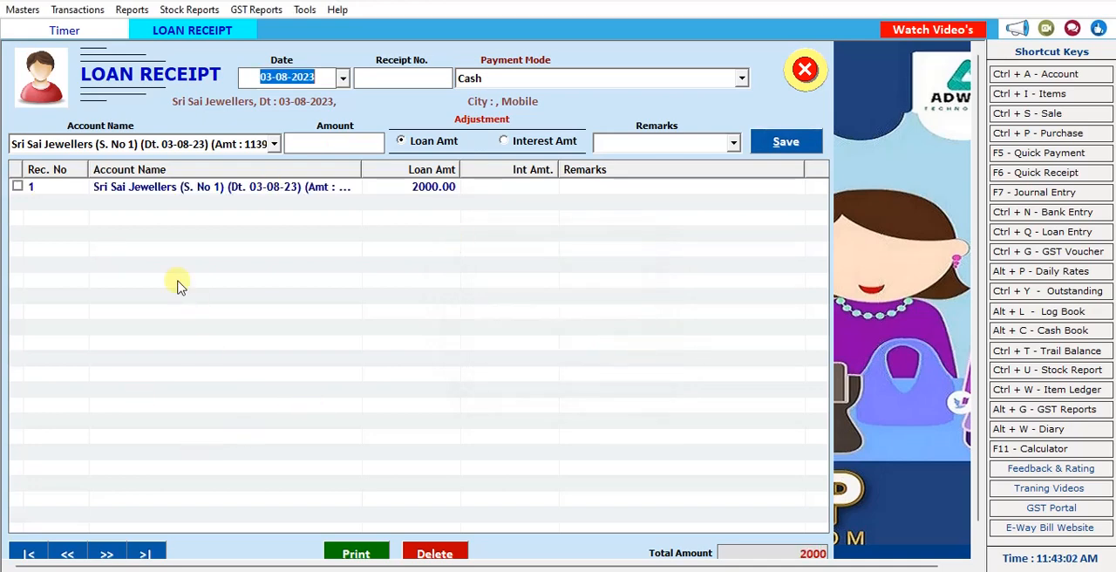
Examine the print preview of the saved Sri Sai Jewellers loan receipt and close the preview.
{"action": "left_click", "coordinate": [17, 187]}
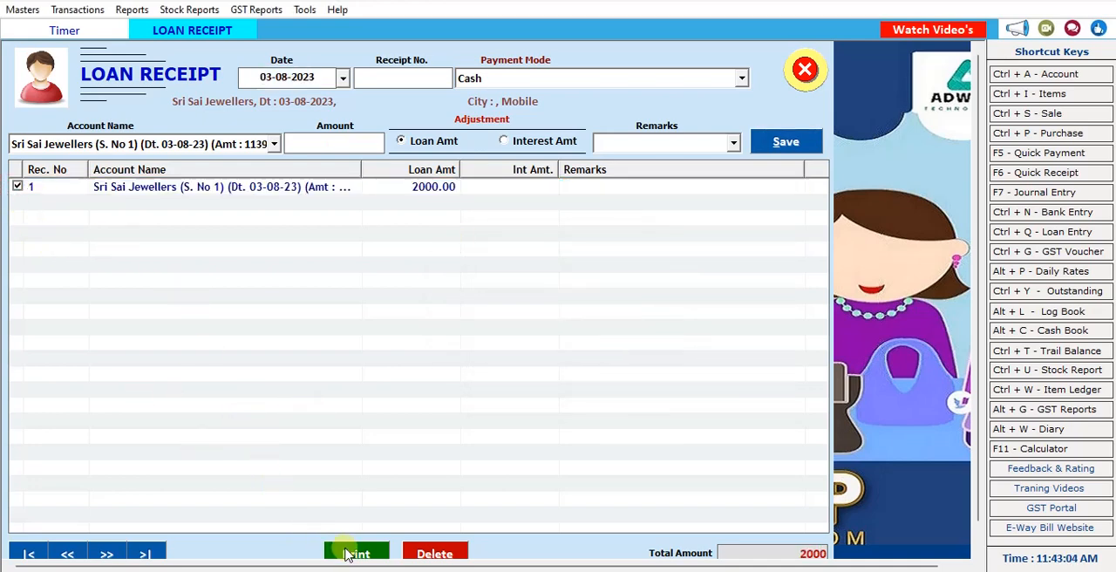
{"action": "left_click", "coordinate": [349, 554]}
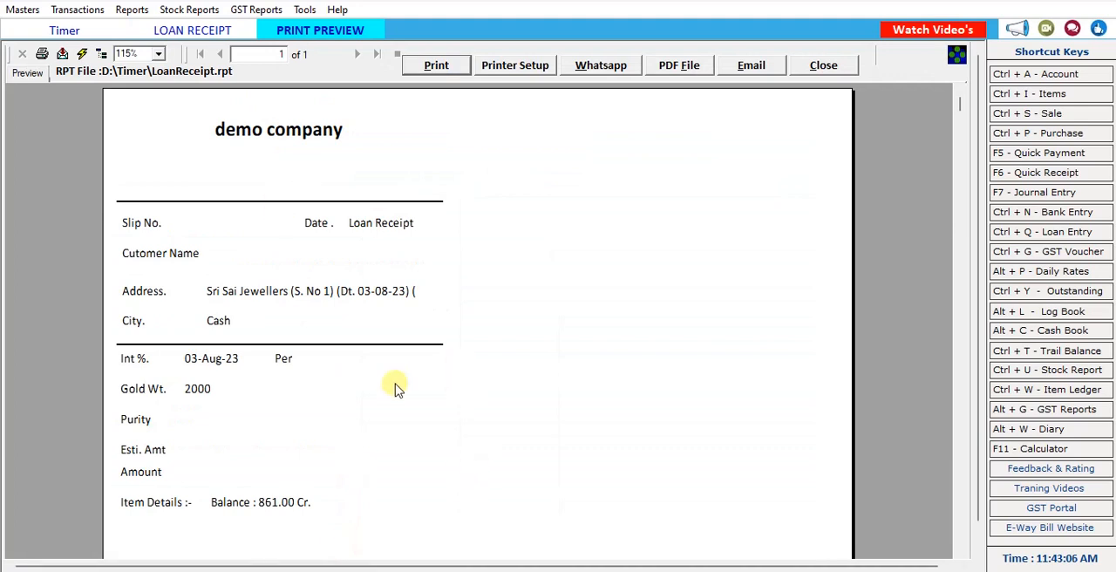
{"action": "left_click", "coordinate": [825, 73]}
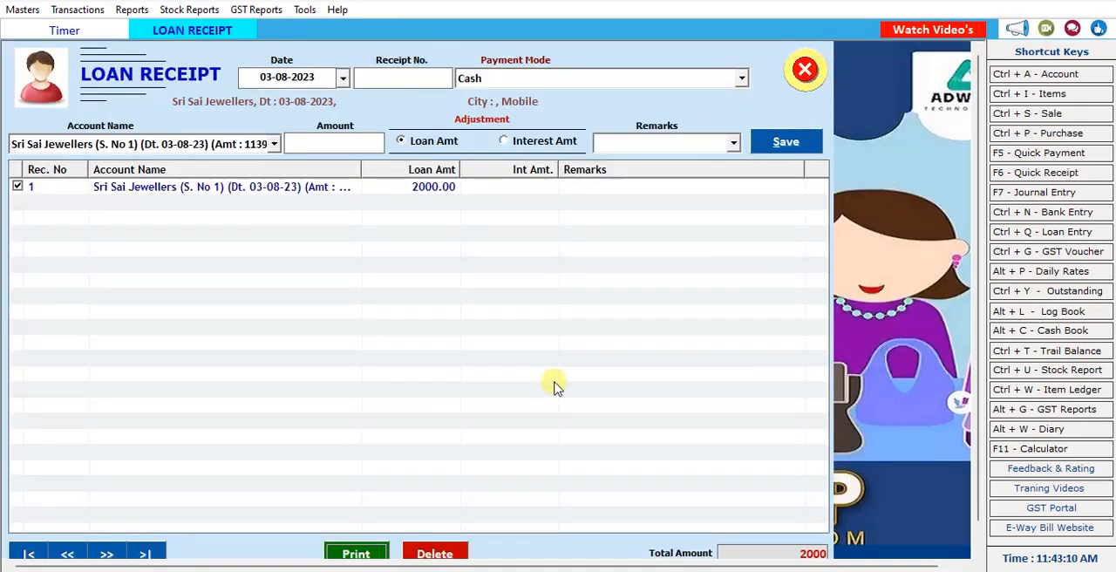
Try to save a receipt adjusted against the interest amount with the amount left blank.
{"action": "left_click", "coordinate": [506, 142]}
{"action": "left_click", "coordinate": [784, 141]}
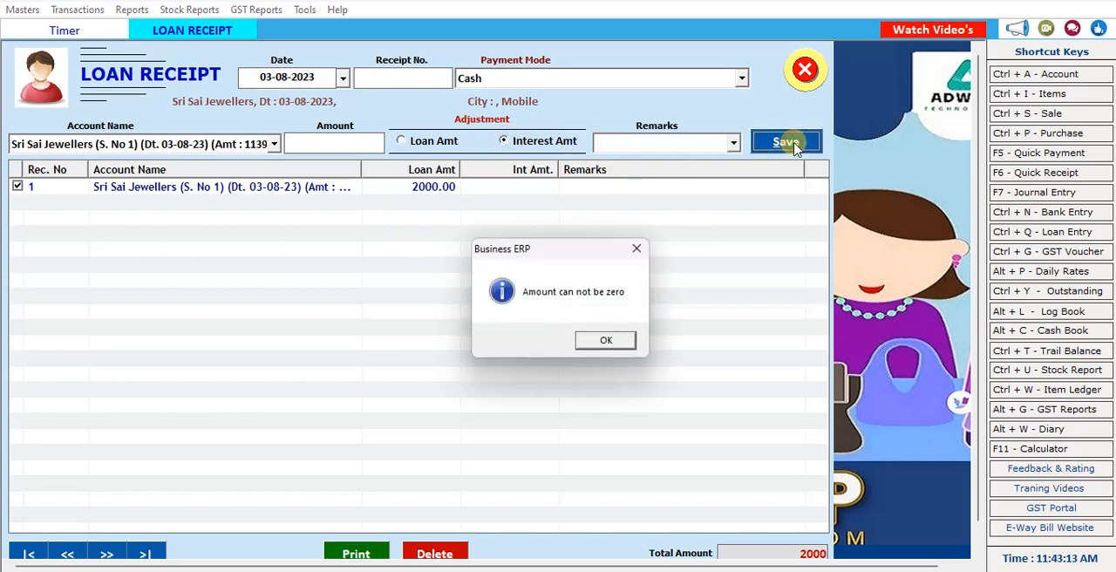
{"action": "left_click", "coordinate": [606, 339]}
Close the loan receipt form and start a new Material Issue voucher.
{"action": "left_click", "coordinate": [804, 70]}
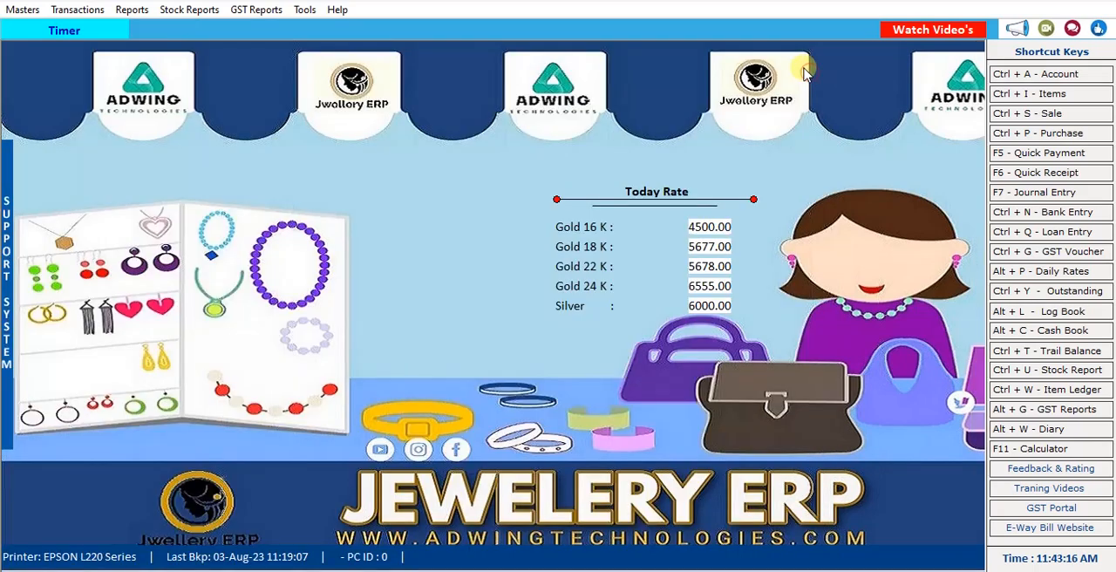
{"action": "left_click", "coordinate": [85, 11]}
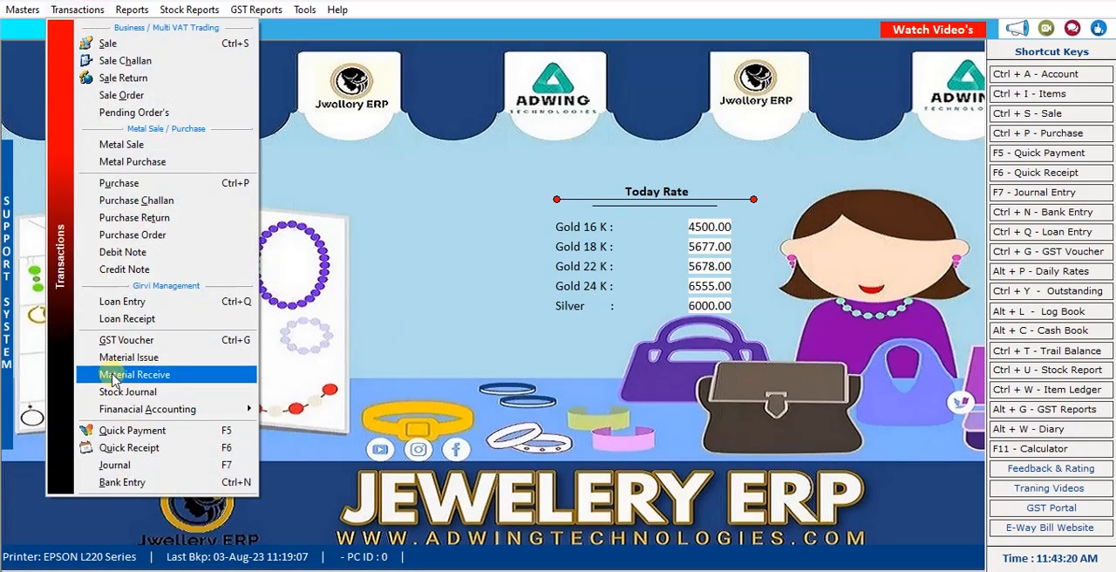
{"action": "left_click", "coordinate": [155, 359]}
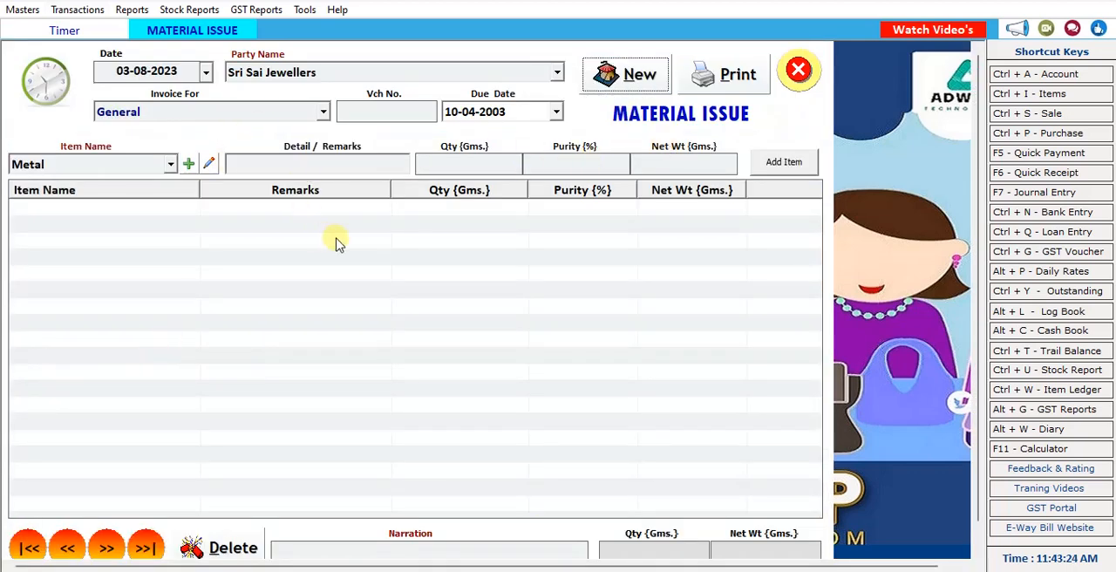
{"action": "left_click", "coordinate": [641, 75]}
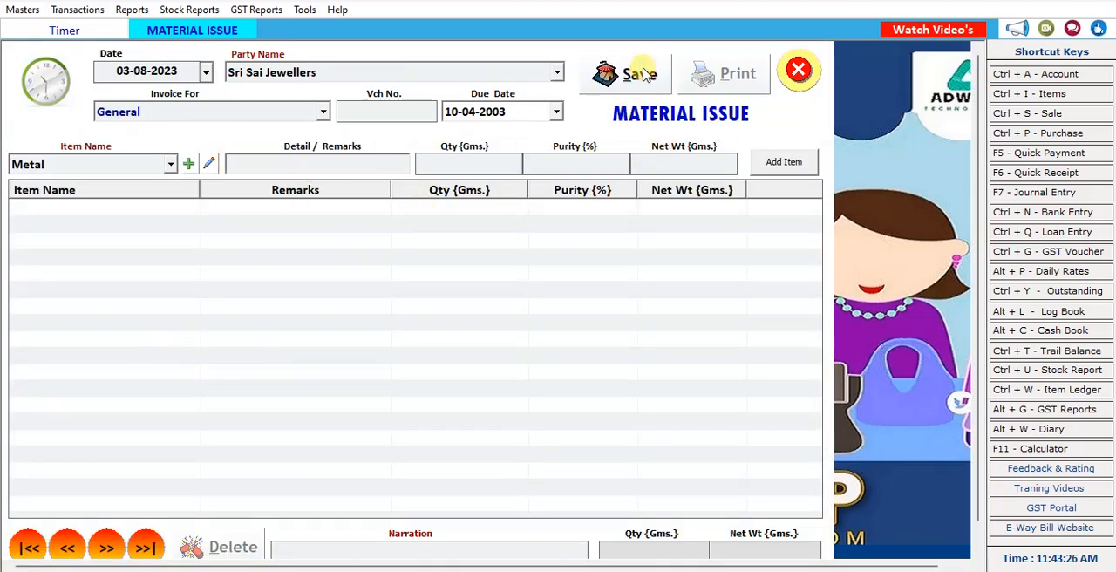
Add Metal with the remark ring, quantity 5 g and purity 80% to General material issue voucher 1 for Sri Sai Jewellers.
{"action": "key", "text": "Return"}
{"action": "key", "text": "Return"}
{"action": "key", "text": "Return"}
{"action": "key", "text": "Return"}
{"action": "key", "text": "Return"}
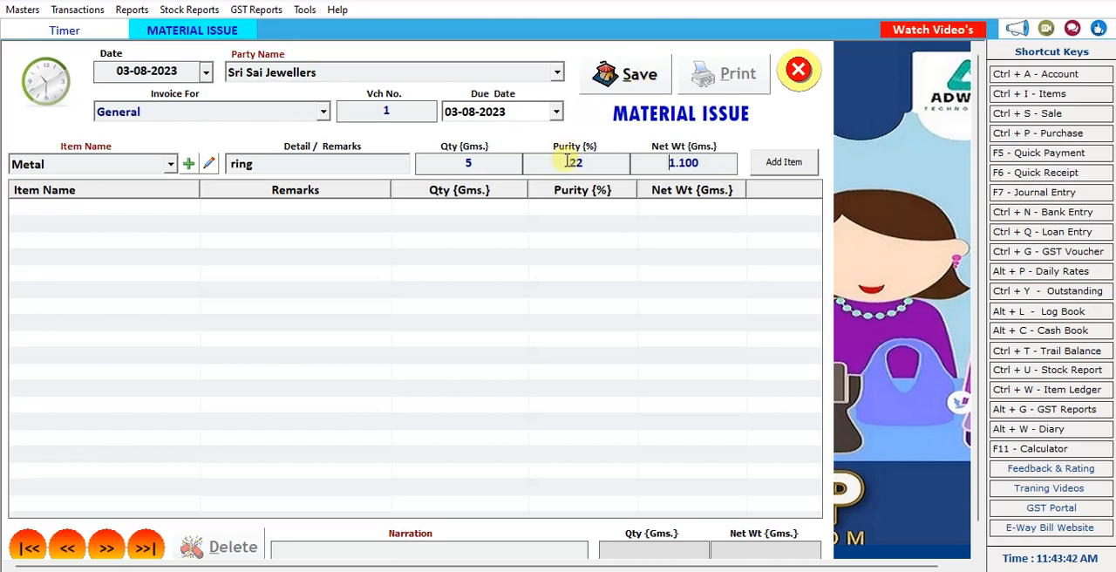
{"action": "left_click_drag", "start_coordinate": [589, 168], "coordinate": [542, 172]}
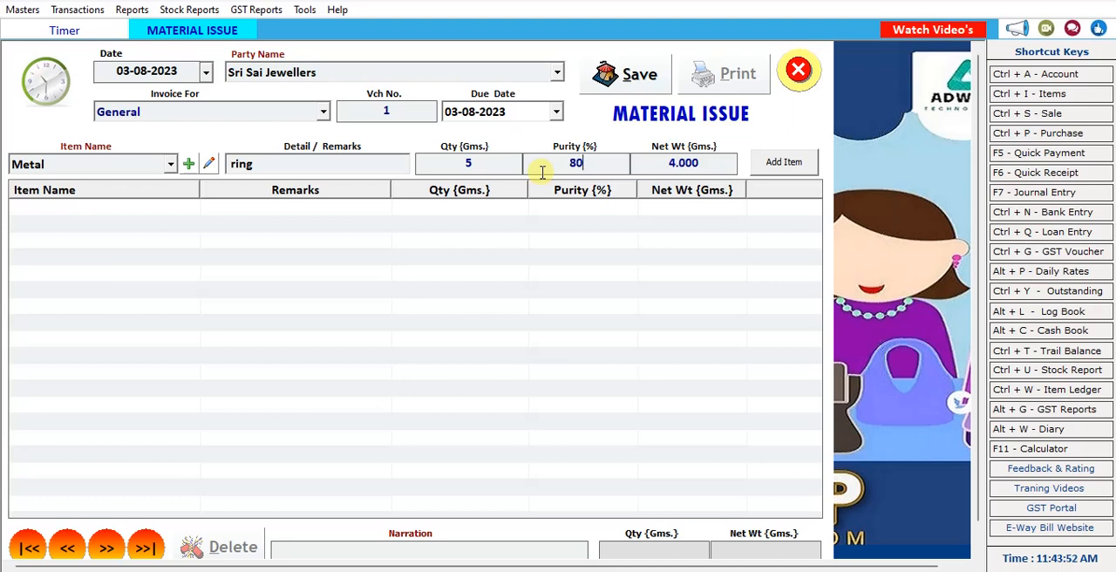
{"action": "key", "text": "Return"}
{"action": "key", "text": "Return"}
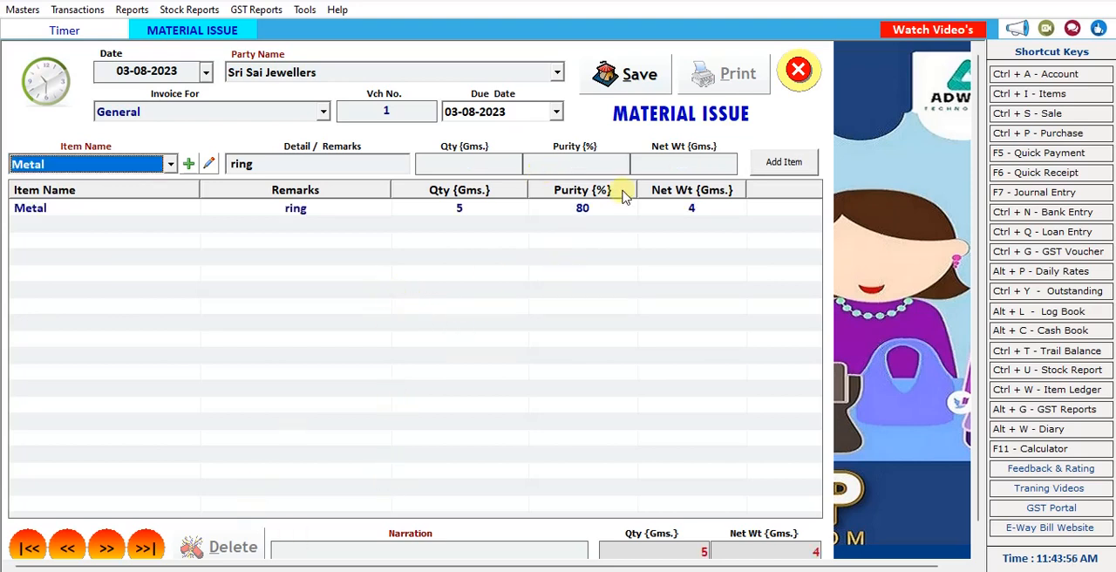
Save the material issue voucher and close its form.
{"action": "left_click", "coordinate": [623, 75]}
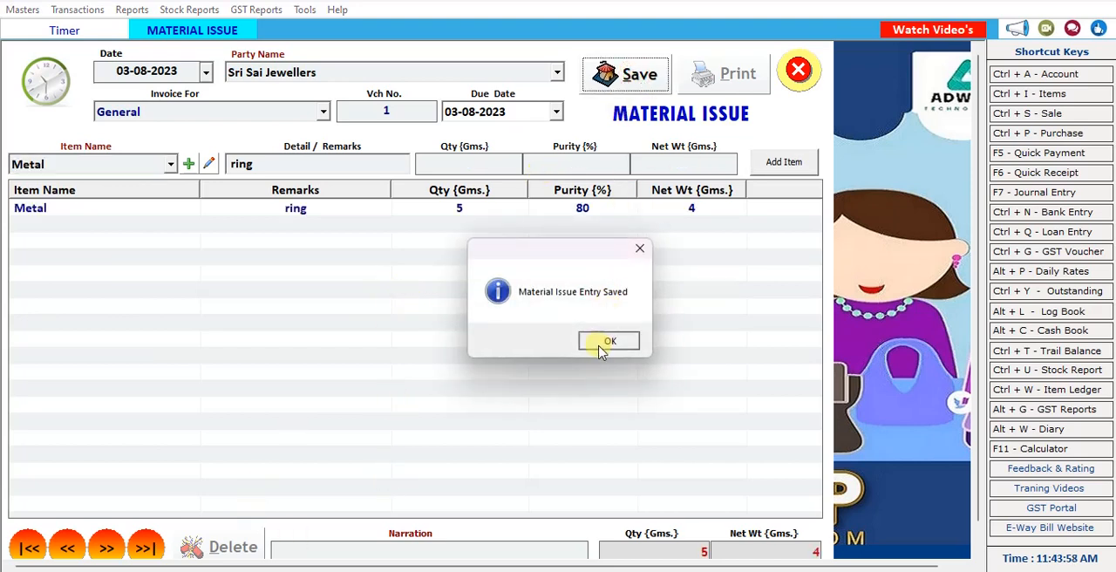
{"action": "left_click", "coordinate": [607, 341]}
{"action": "left_click", "coordinate": [600, 341]}
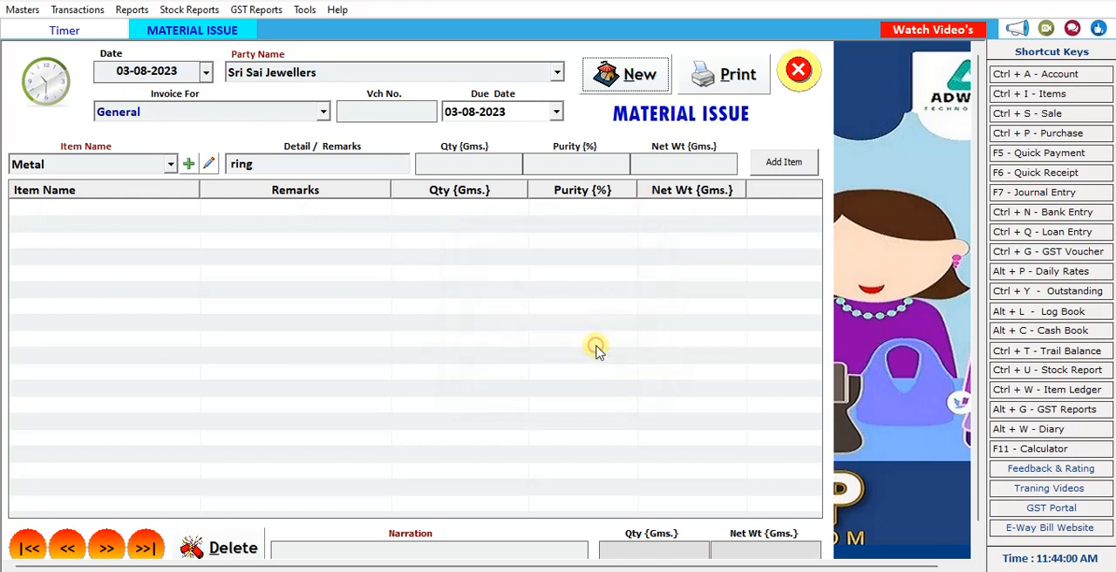
{"action": "left_click", "coordinate": [797, 70]}
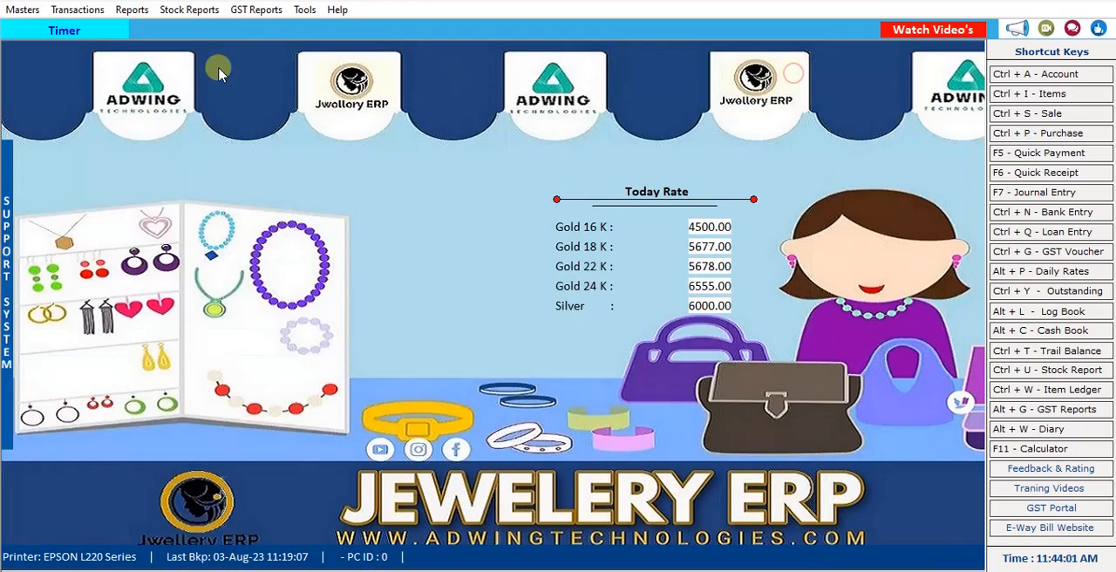
Start a General Material Receive voucher 1 for Sri Sai Jewellers and enter Metal with quantity 7 g and purity 80%.
{"action": "left_click", "coordinate": [81, 10]}
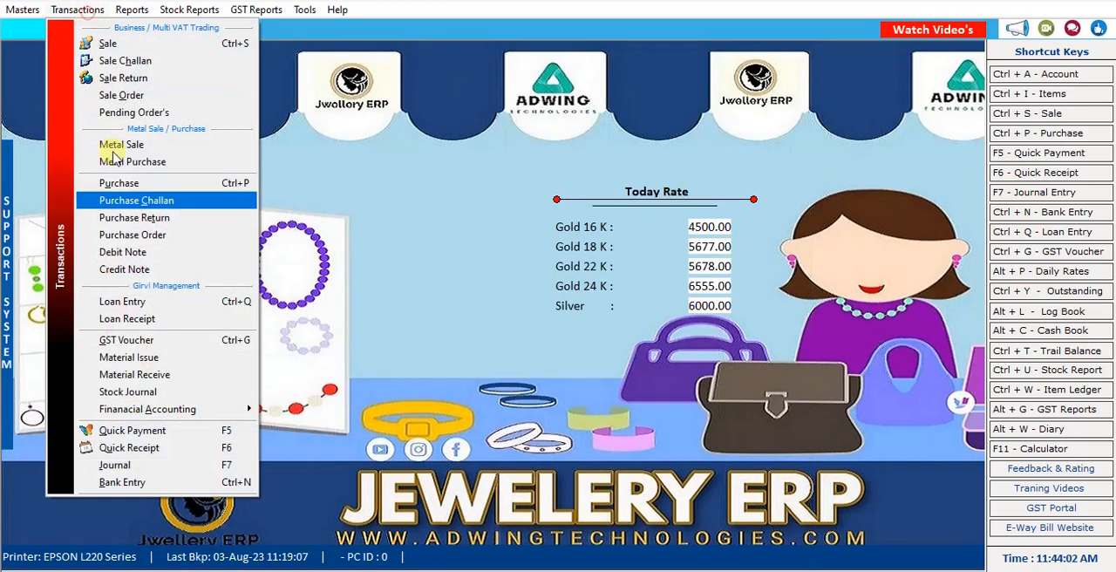
{"action": "left_click", "coordinate": [135, 375]}
{"action": "left_click", "coordinate": [633, 78]}
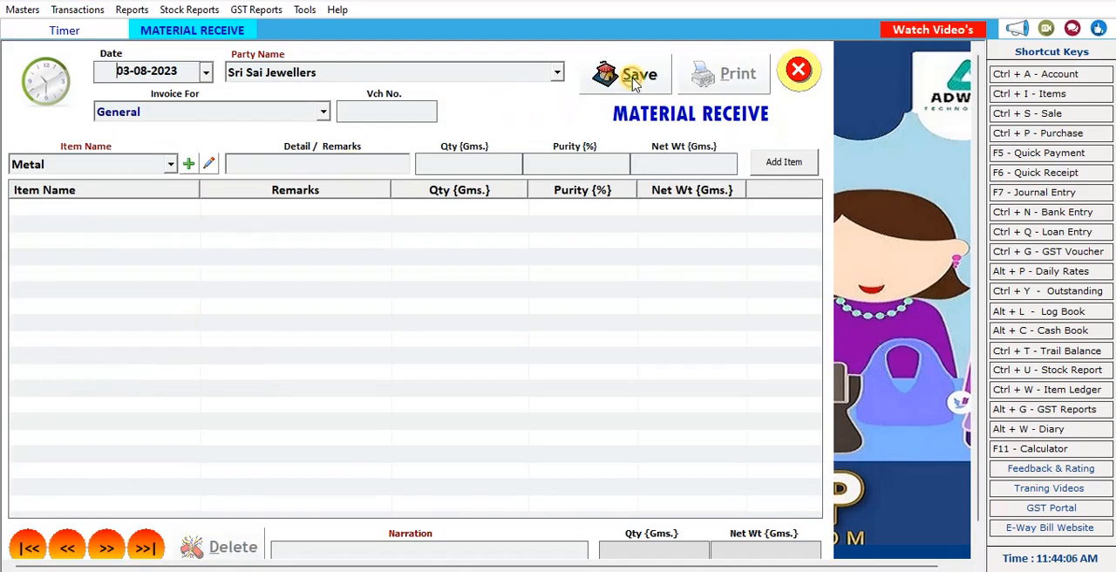
{"action": "key", "text": "Return"}
{"action": "key", "text": "Return"}
{"action": "key", "text": "Return"}
{"action": "key", "text": "Return"}
{"action": "key", "text": "Return"}
{"action": "key", "text": "Return"}
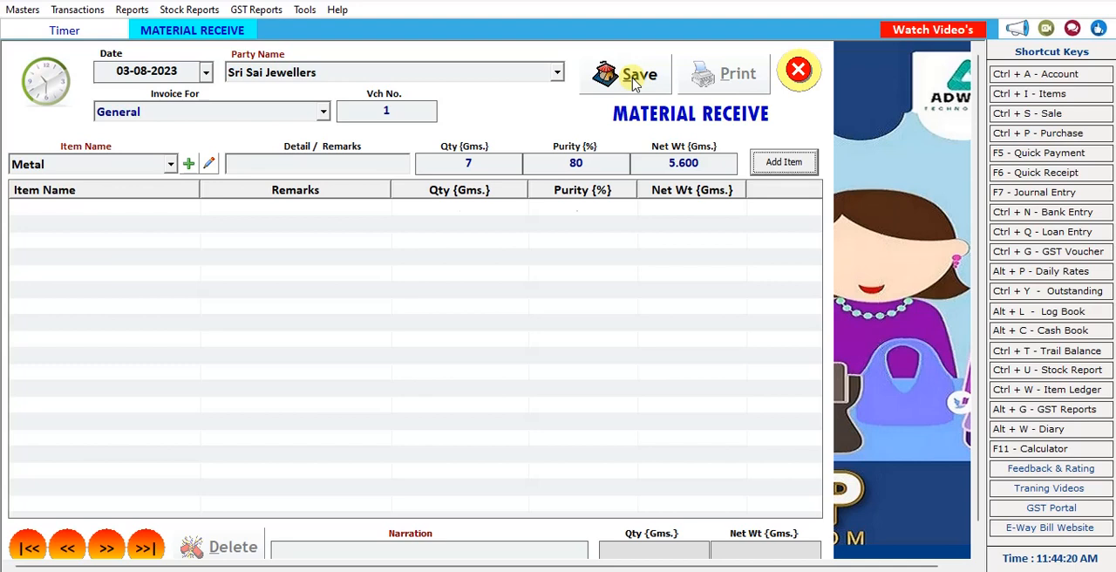
Save the material receive voucher without printing it and close its form.
{"action": "left_click", "coordinate": [634, 80]}
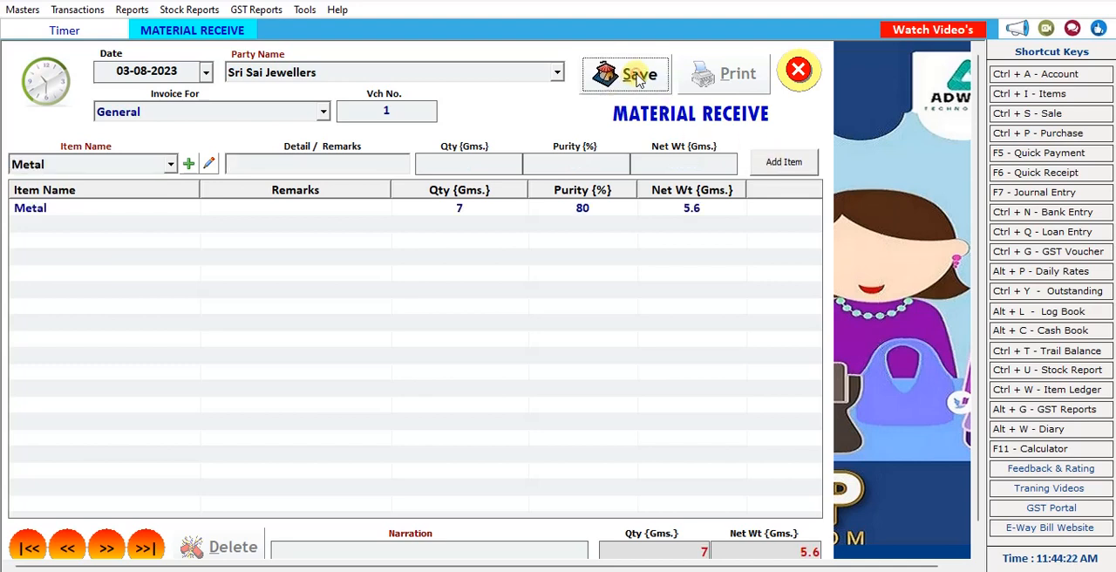
{"action": "left_click", "coordinate": [614, 340]}
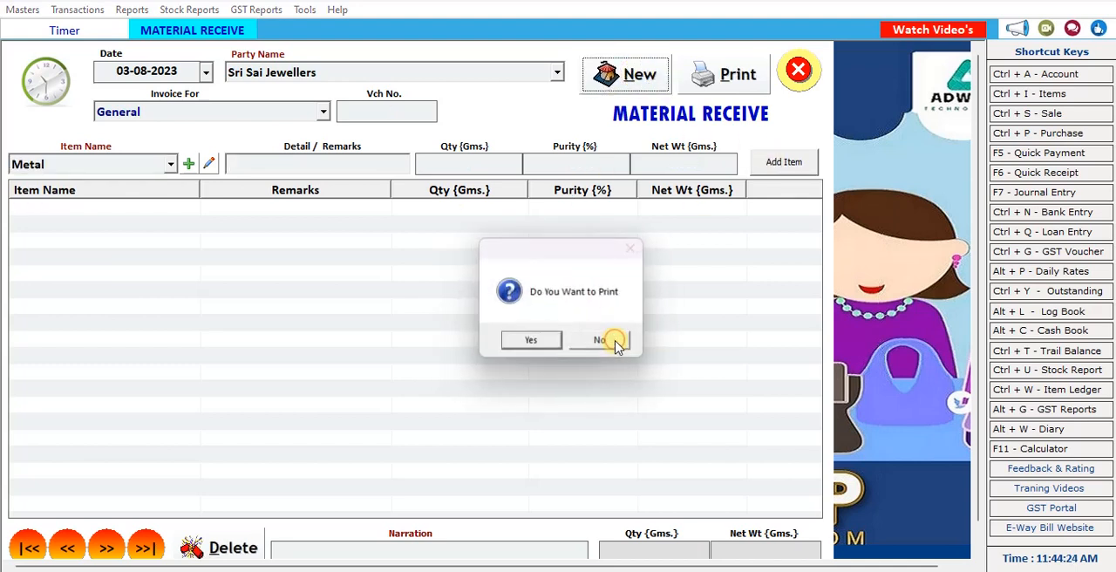
{"action": "left_click", "coordinate": [599, 341]}
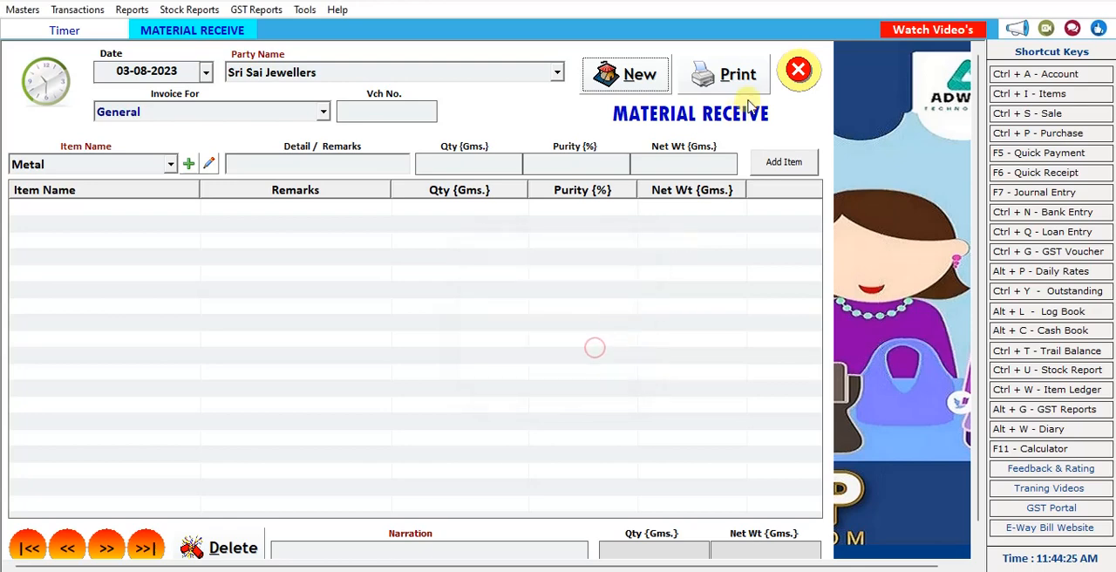
{"action": "left_click", "coordinate": [797, 70]}
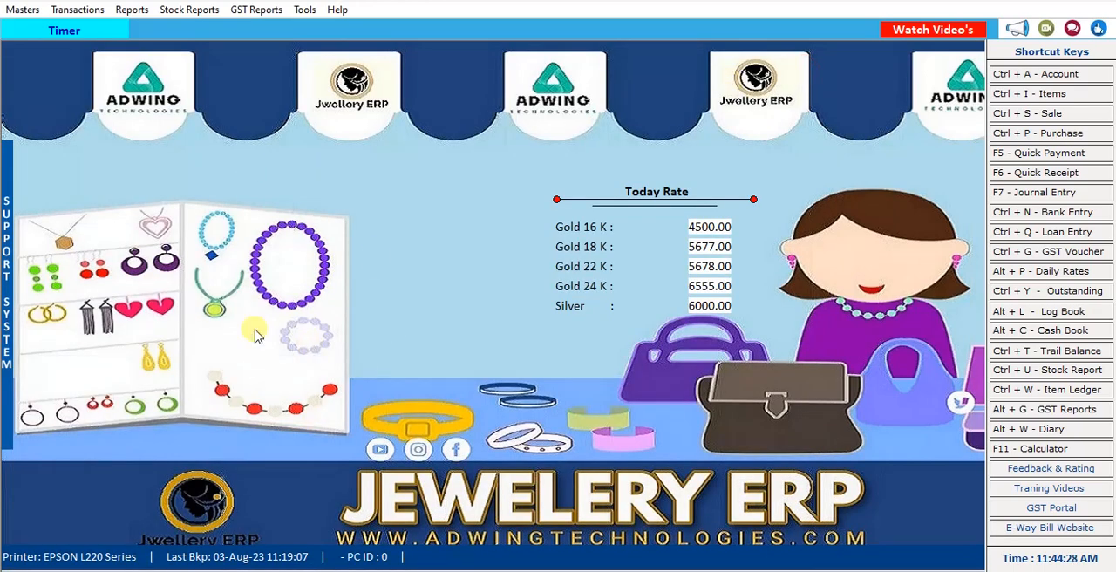
Open metal sale bill 2 for editing, keeping Cash as the party and GST SERIES as the series.
{"action": "left_click", "coordinate": [87, 12]}
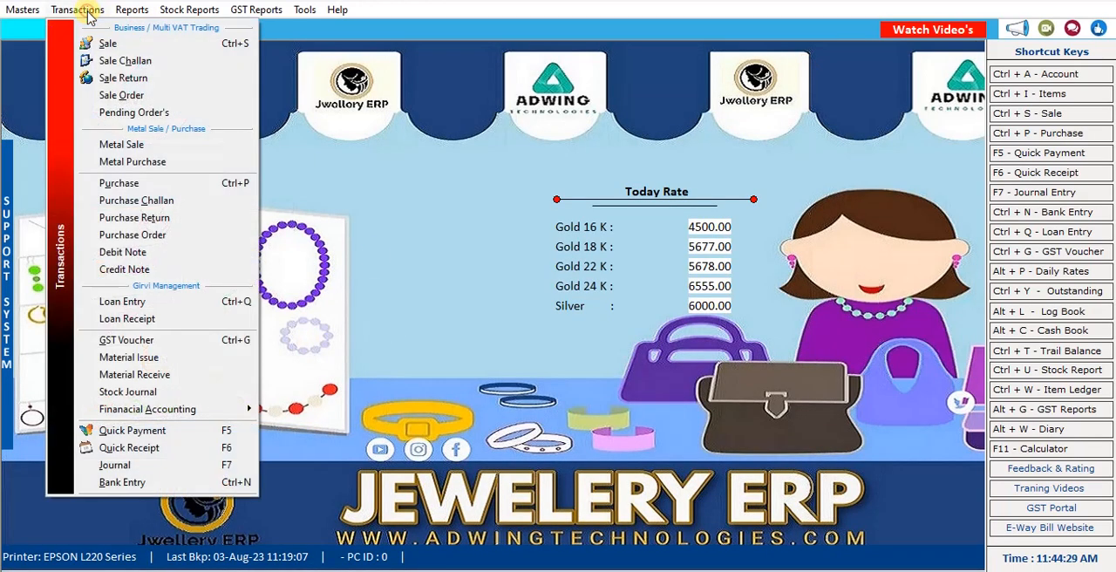
{"action": "left_click", "coordinate": [146, 143]}
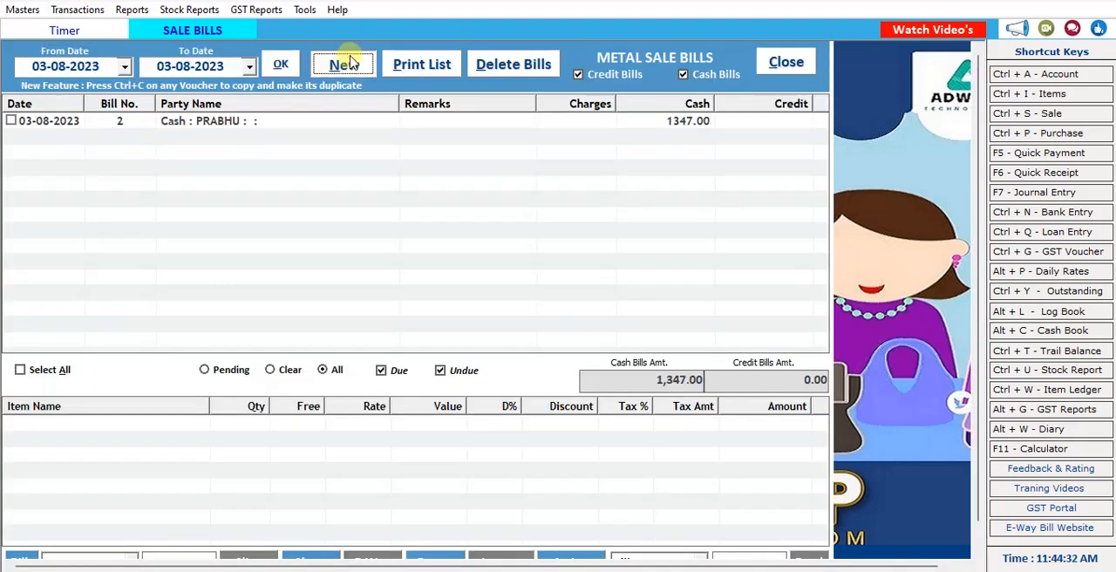
{"action": "double_click", "coordinate": [238, 123]}
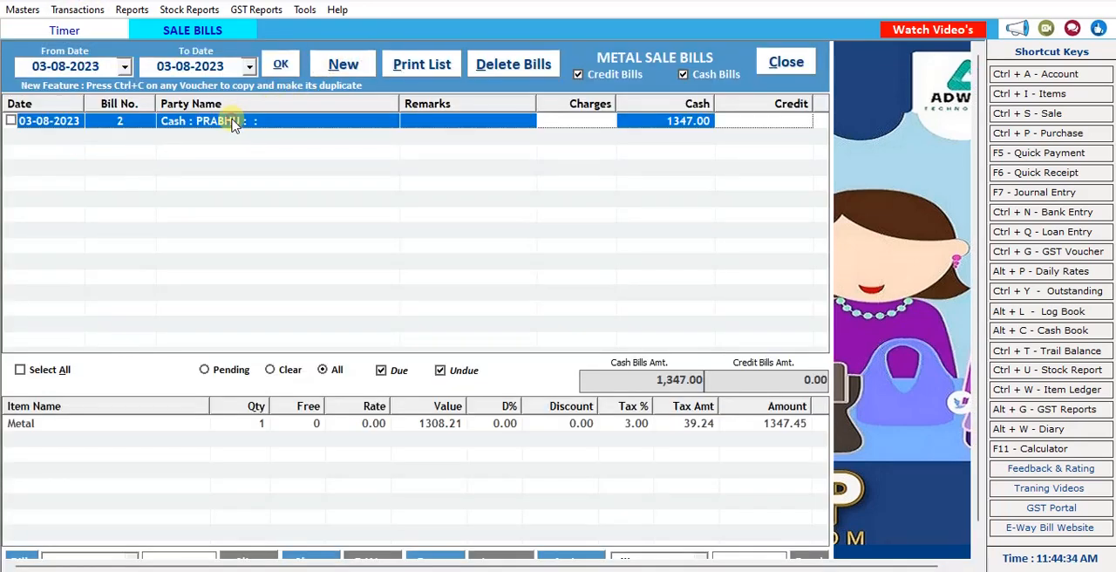
{"action": "key", "text": "Return"}
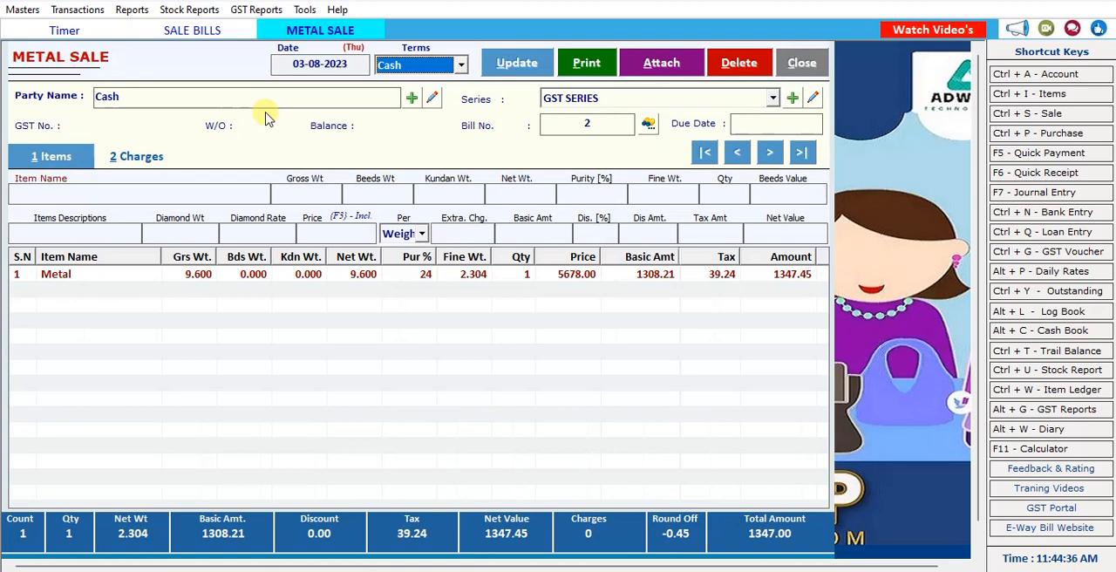
{"action": "key", "text": "Return"}
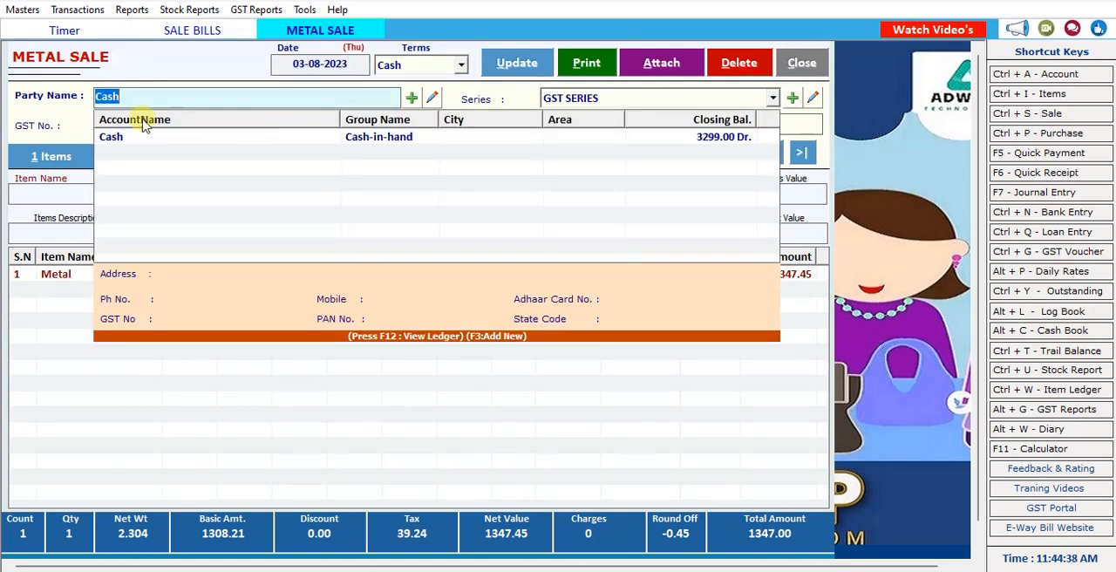
{"action": "left_click", "coordinate": [118, 142]}
{"action": "key", "text": "Return"}
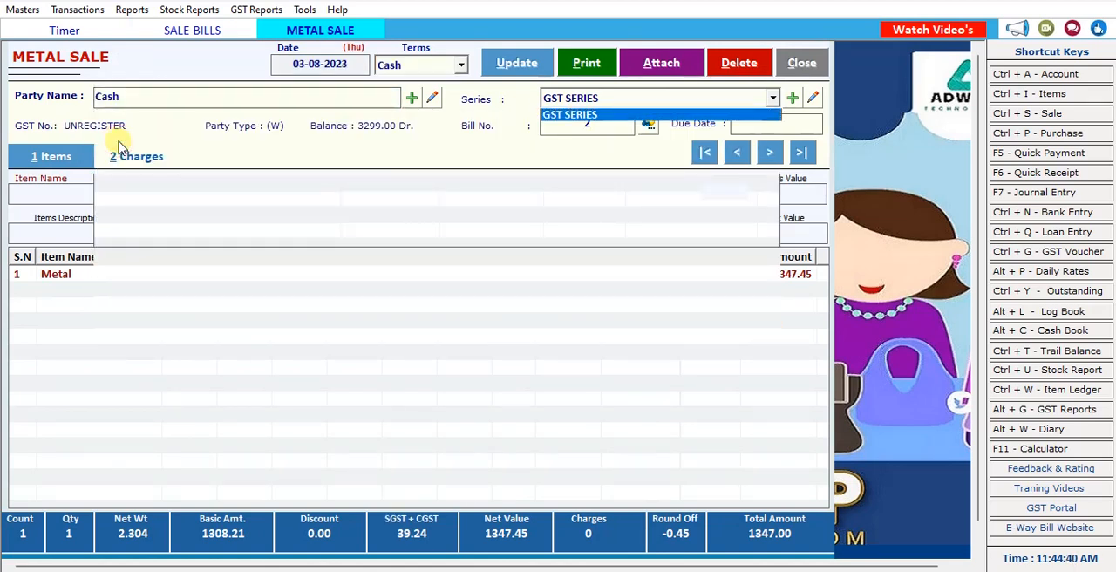
{"action": "key", "text": "Return"}
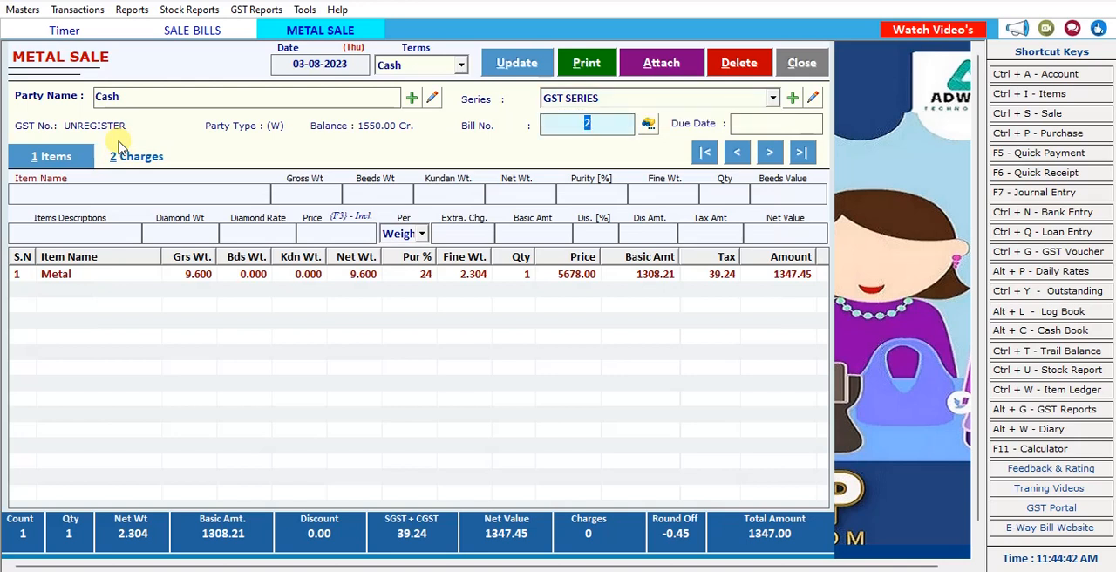
Load the bill's Metal line for editing and set its purity to 80%.
{"action": "double_click", "coordinate": [218, 277]}
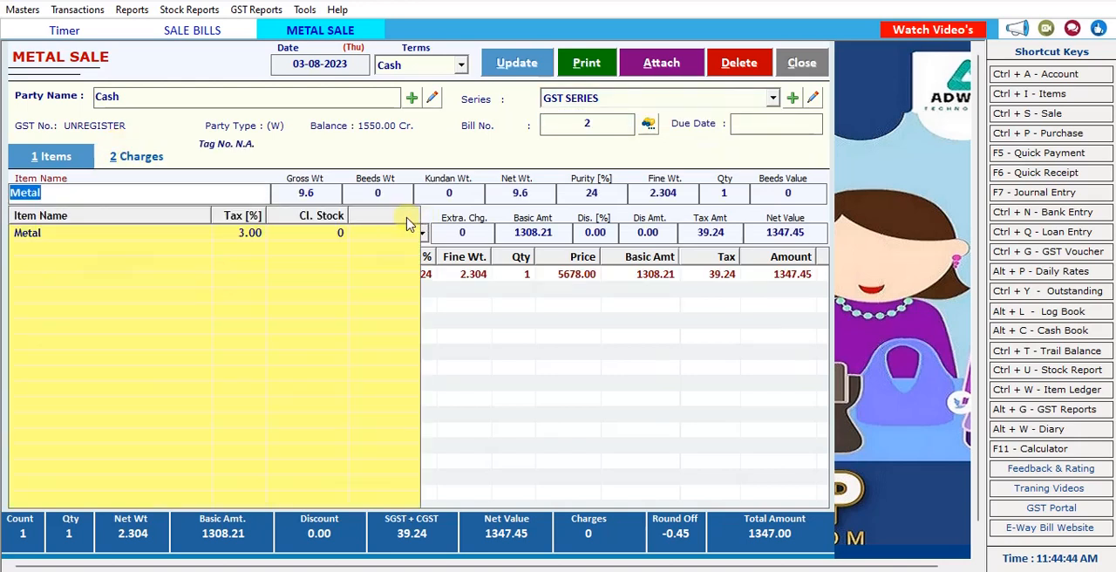
{"action": "key", "text": "Return"}
{"action": "key", "text": "Return"}
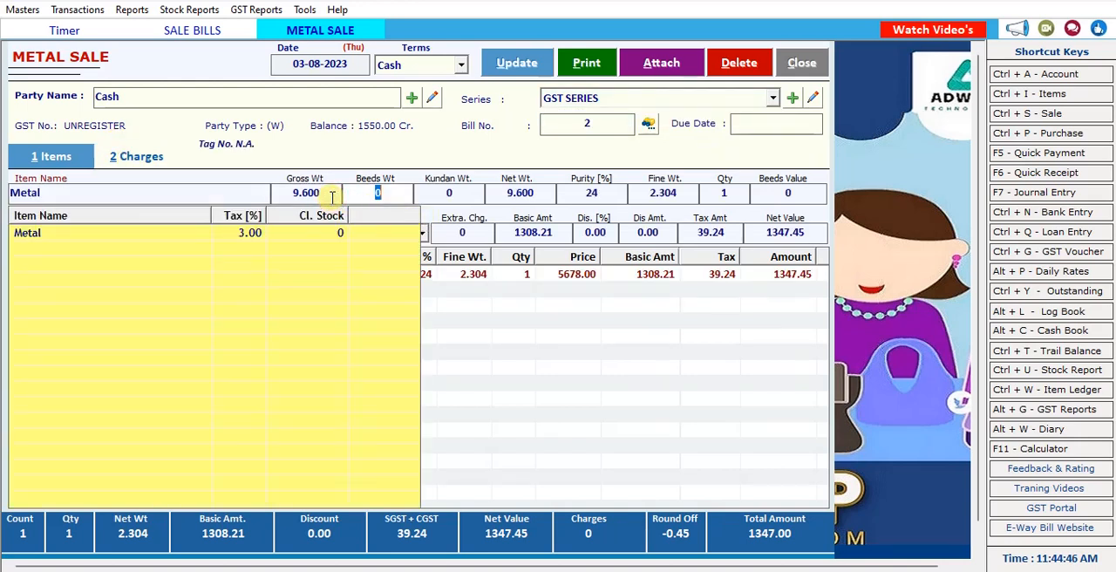
{"action": "key", "text": "Return"}
{"action": "key", "text": "Return"}
{"action": "key", "text": "Return"}
{"action": "key", "text": "Return"}
{"action": "key", "text": "Return"}
{"action": "key", "text": "Return"}
{"action": "left_click", "coordinate": [598, 340]}
{"action": "left_click", "coordinate": [569, 340]}
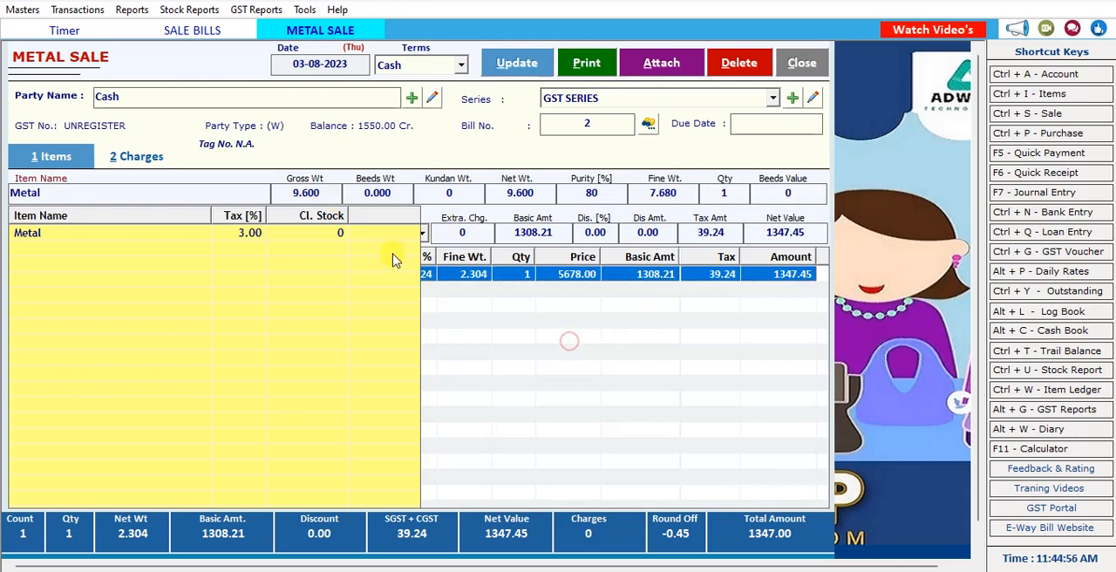
Reselect Metal as the item and commit the edited line to the bill at price 5678 by weight.
{"action": "left_click", "coordinate": [41, 239]}
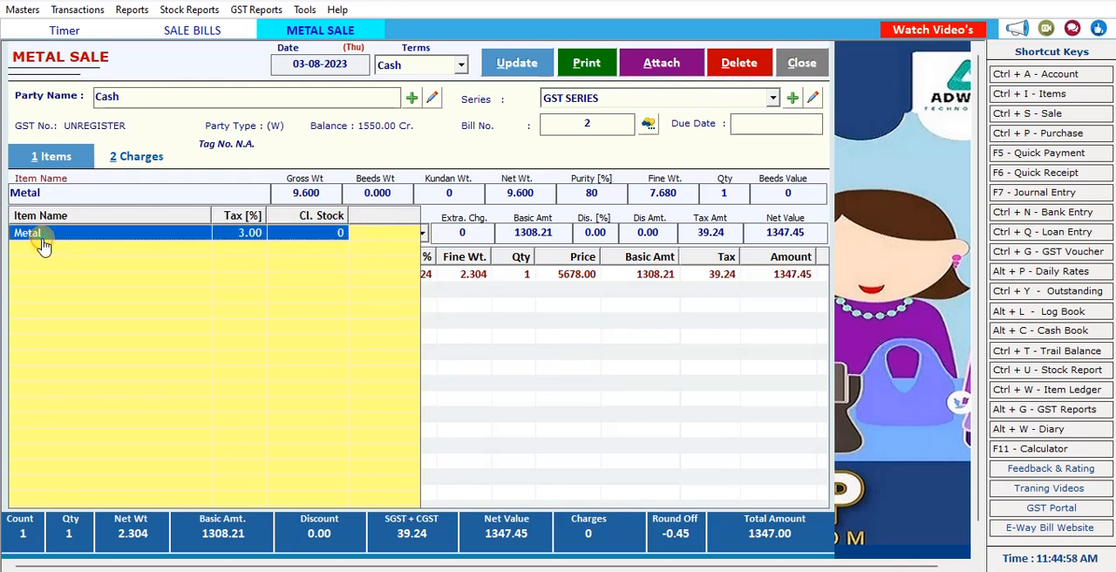
{"action": "left_click", "coordinate": [43, 242]}
{"action": "key", "text": "Return"}
{"action": "key", "text": "Return"}
{"action": "key", "text": "Return"}
{"action": "key", "text": "Return"}
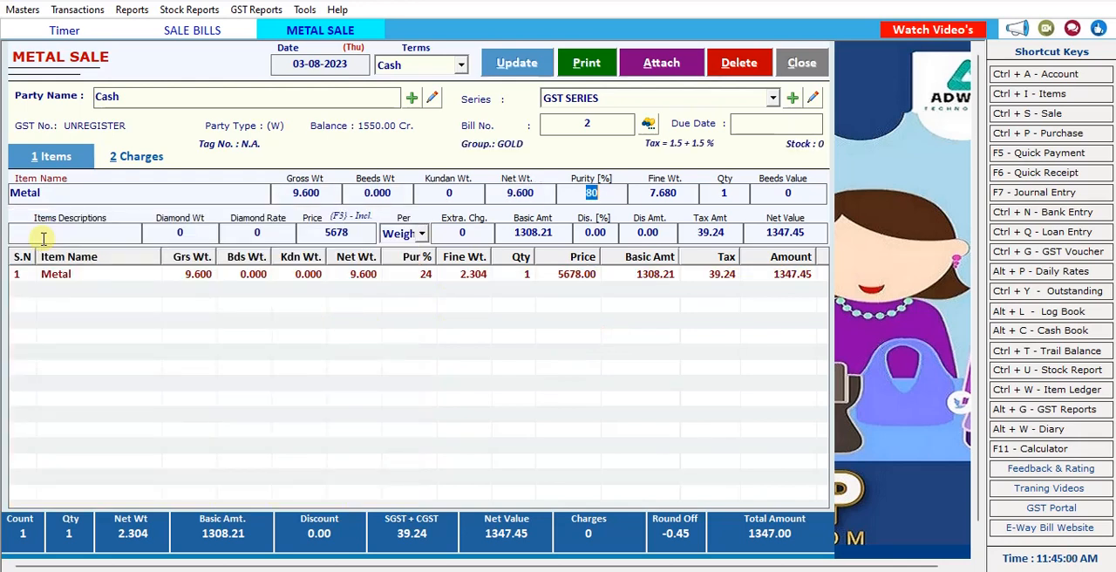
{"action": "key", "text": "Return"}
{"action": "key", "text": "Return"}
{"action": "key", "text": "Return"}
{"action": "key", "text": "Return"}
{"action": "key", "text": "Return"}
{"action": "key", "text": "Return"}
{"action": "key", "text": "Return"}
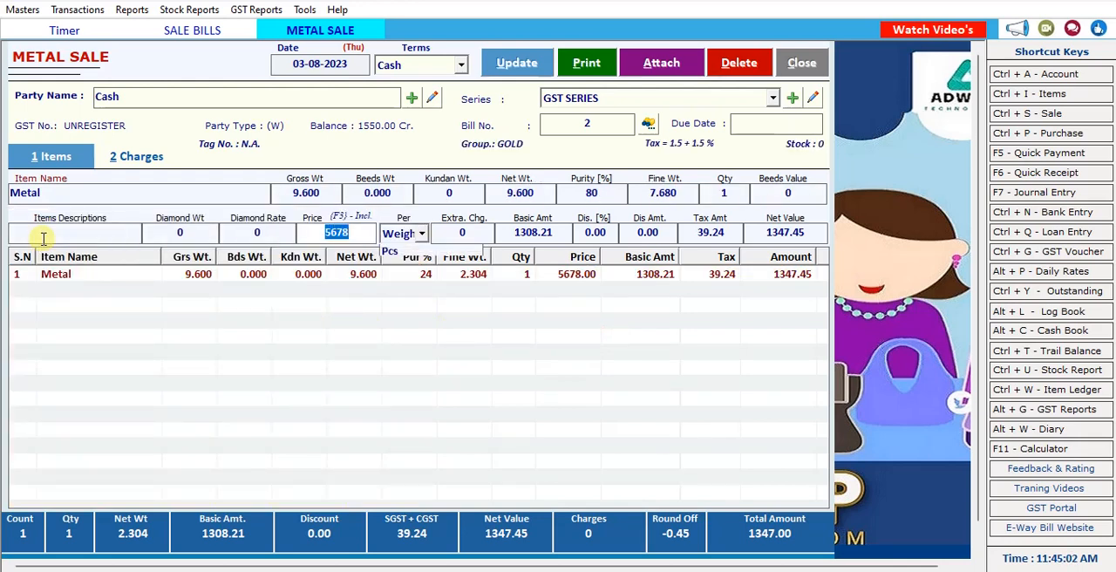
{"action": "key", "text": "Return"}
{"action": "key", "text": "Return"}
{"action": "key", "text": "Return"}
{"action": "key", "text": "Return"}
{"action": "key", "text": "Return"}
{"action": "key", "text": "Return"}
{"action": "key", "text": "Return"}
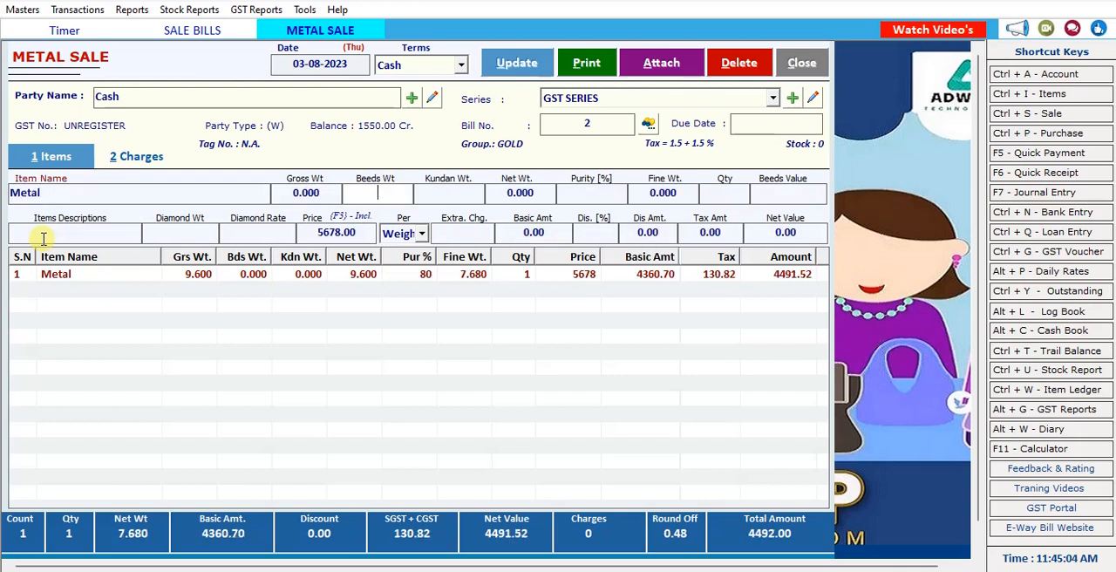
Save the updated metal sale bill and close its form.
{"action": "left_click", "coordinate": [517, 64]}
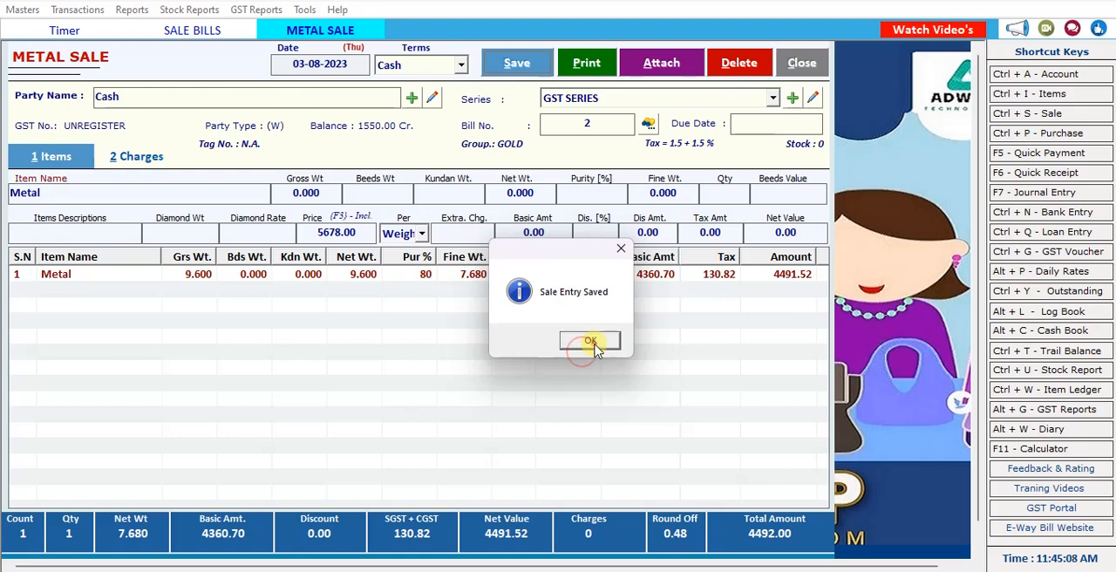
{"action": "left_click", "coordinate": [589, 343]}
{"action": "left_click", "coordinate": [594, 342]}
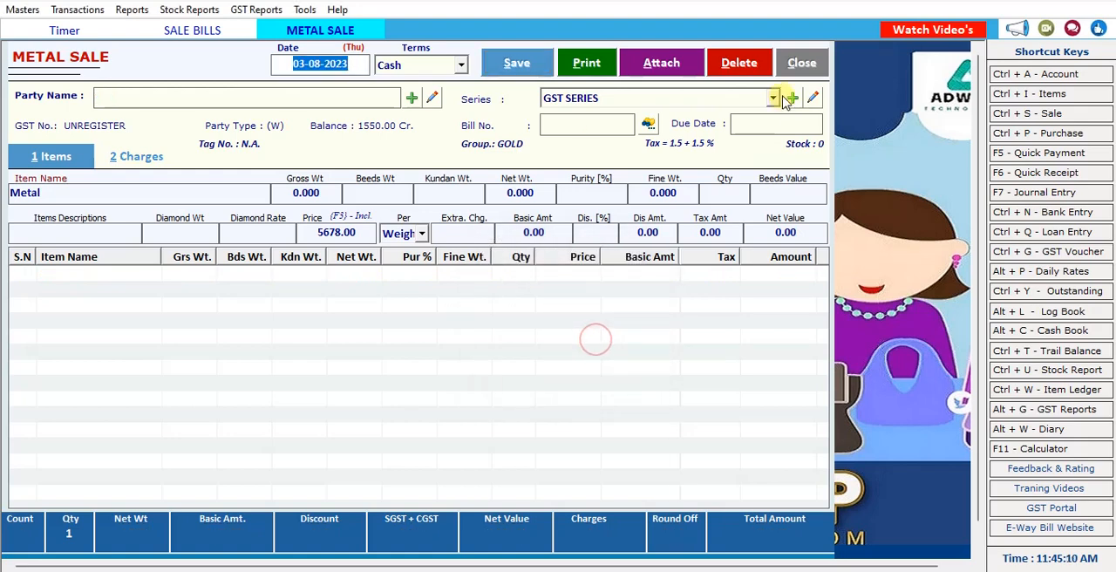
{"action": "left_click", "coordinate": [797, 62]}
{"action": "left_click", "coordinate": [833, 571]}
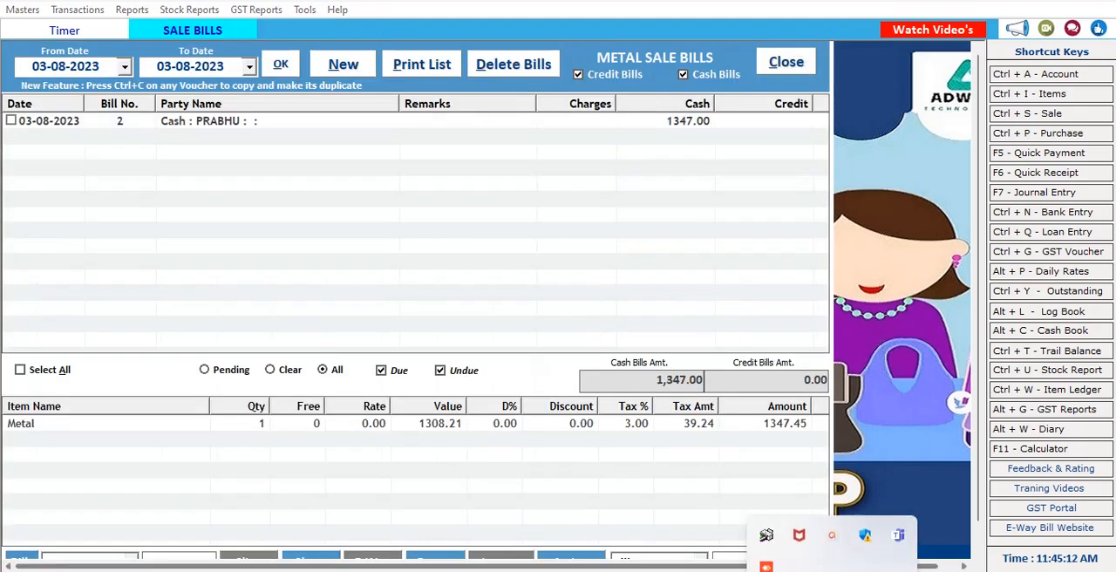
{"action": "left_click", "coordinate": [833, 514]}
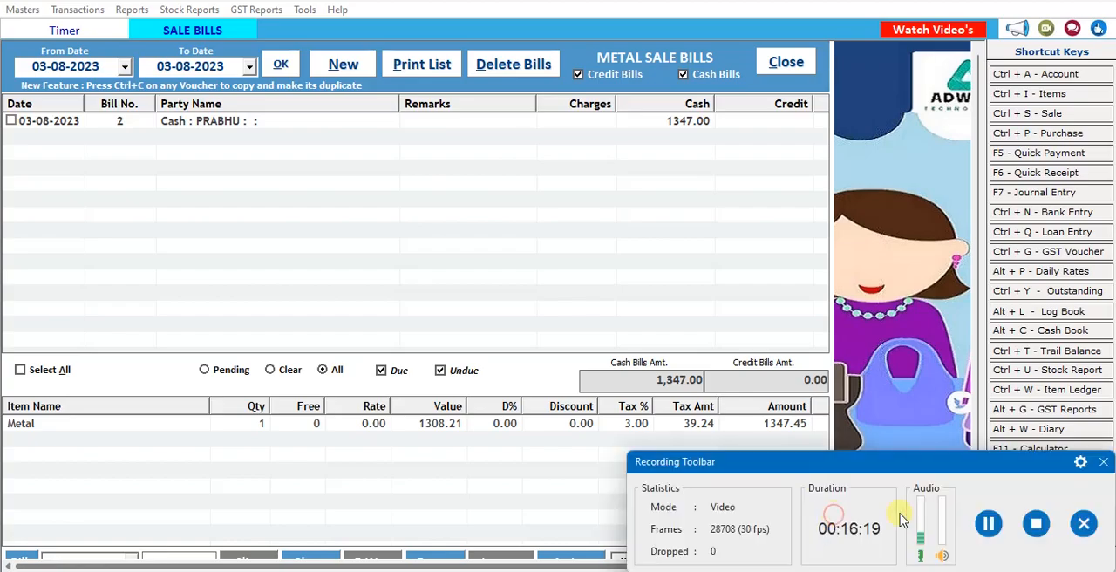